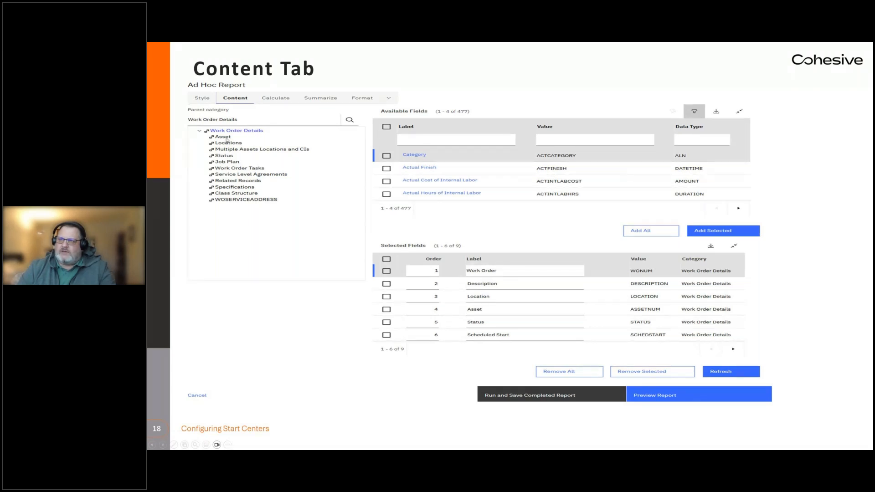
left_click(263, 156)
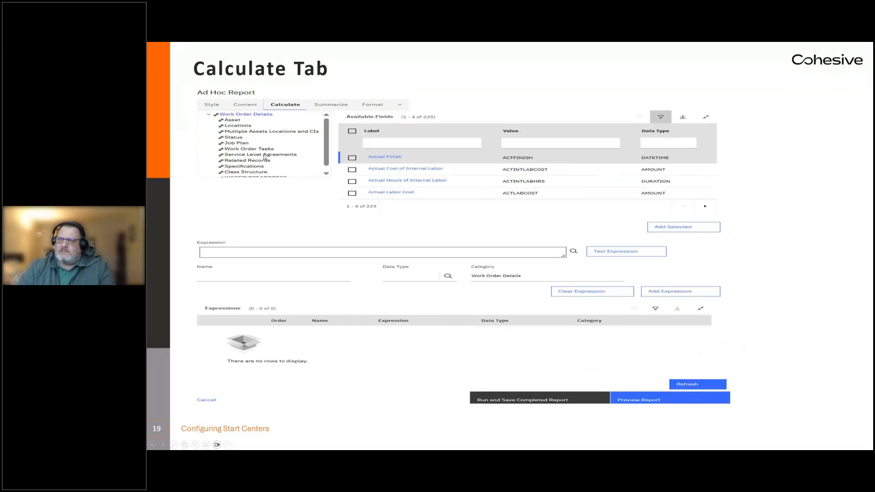
key("Left")
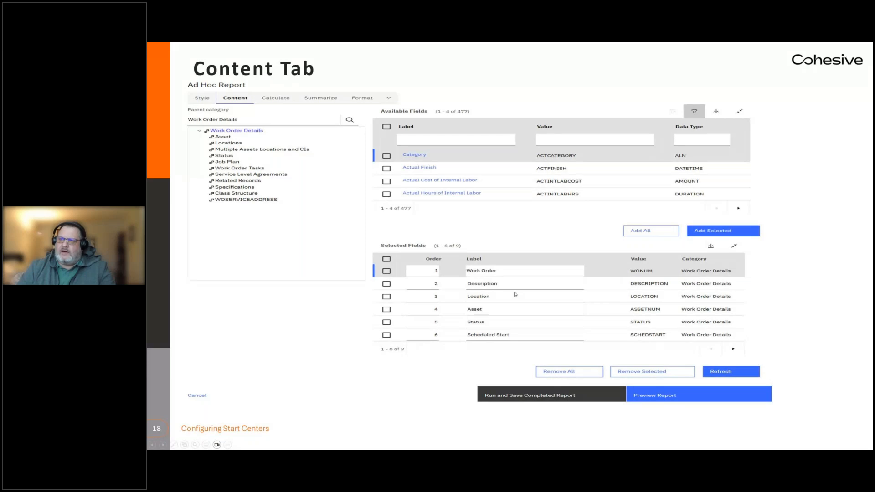
left_click(538, 227)
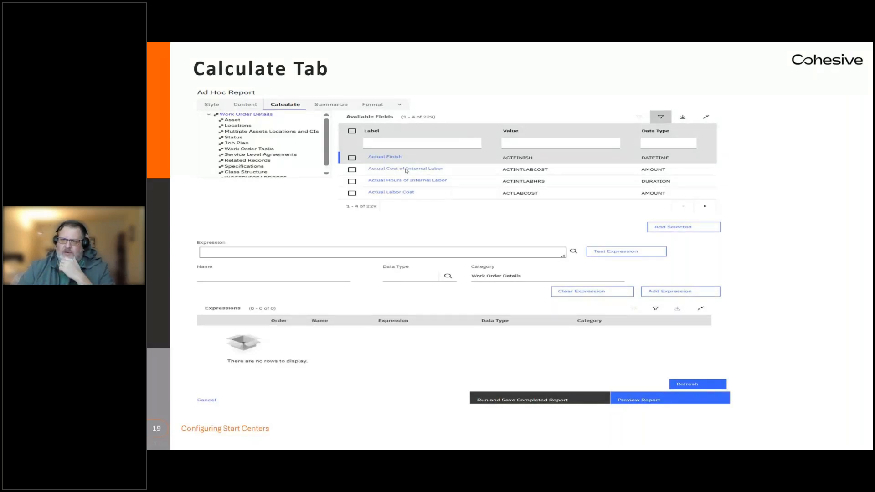
left_click(336, 257)
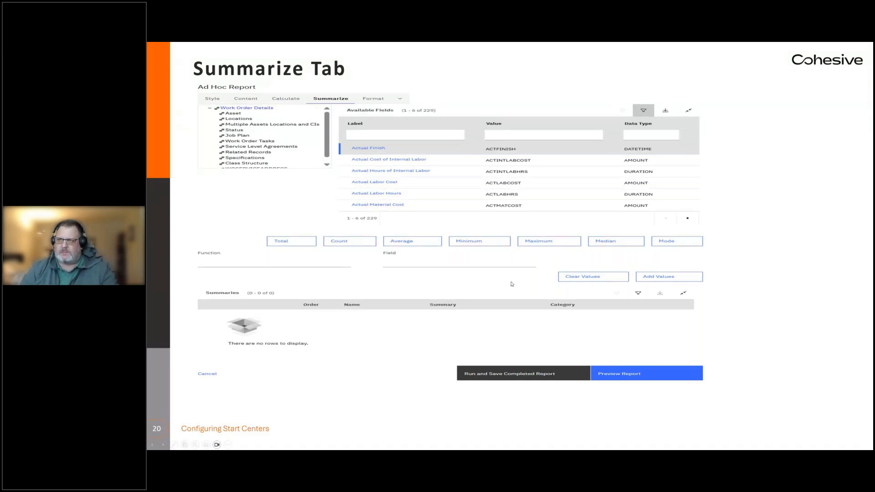
key("Right")
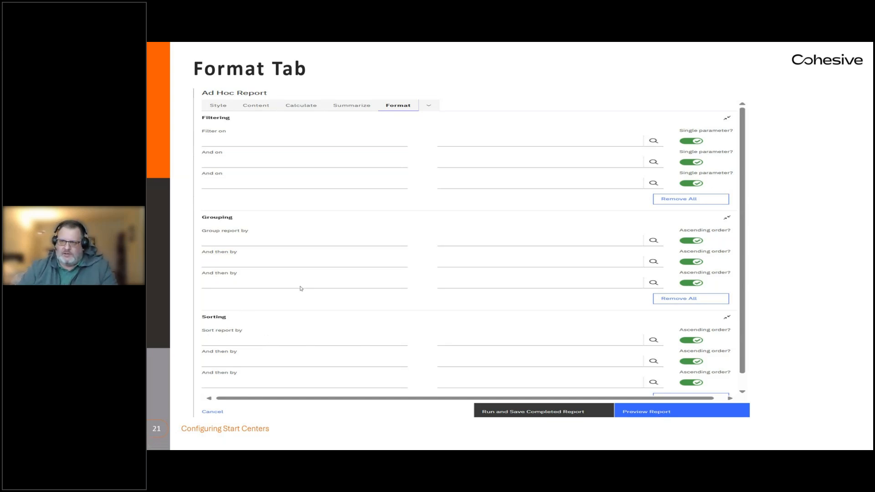
key("Right")
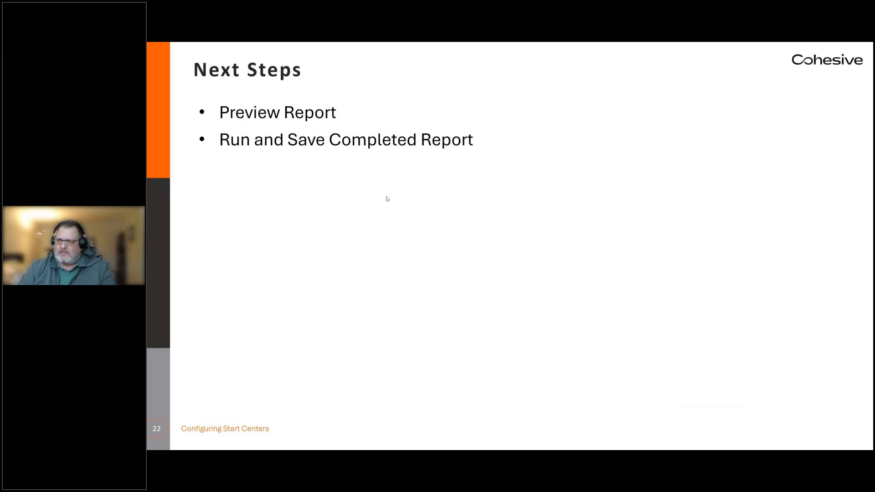
key("Right")
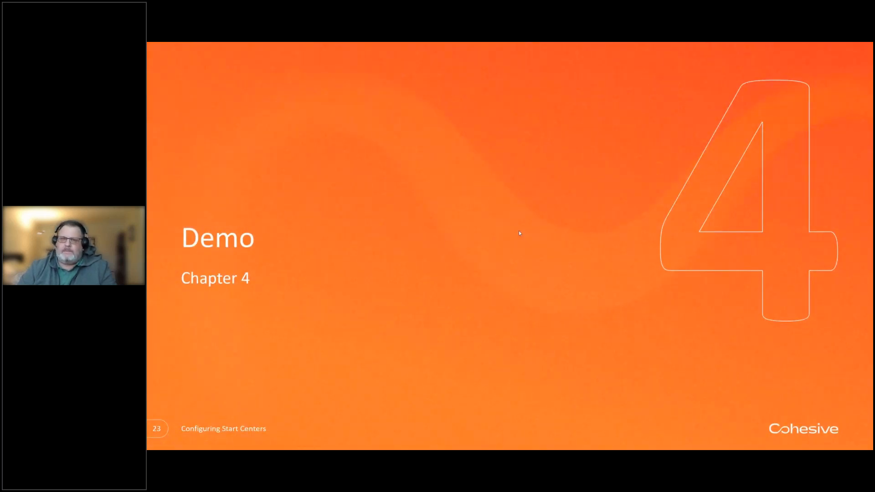
Step: Switch to the browser, log in to IBM Maximo Application Suite and open the Work Order Tracking application
key("alt+Tab")
left_click(803, 145)
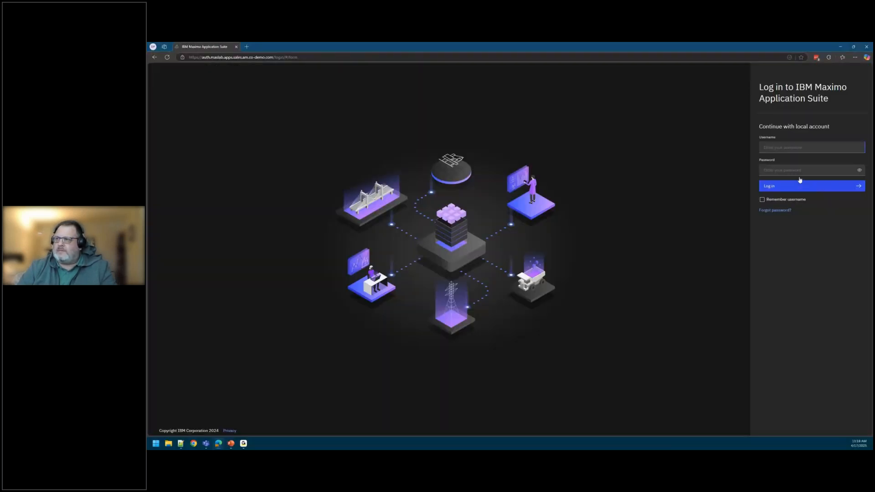
left_click(802, 186)
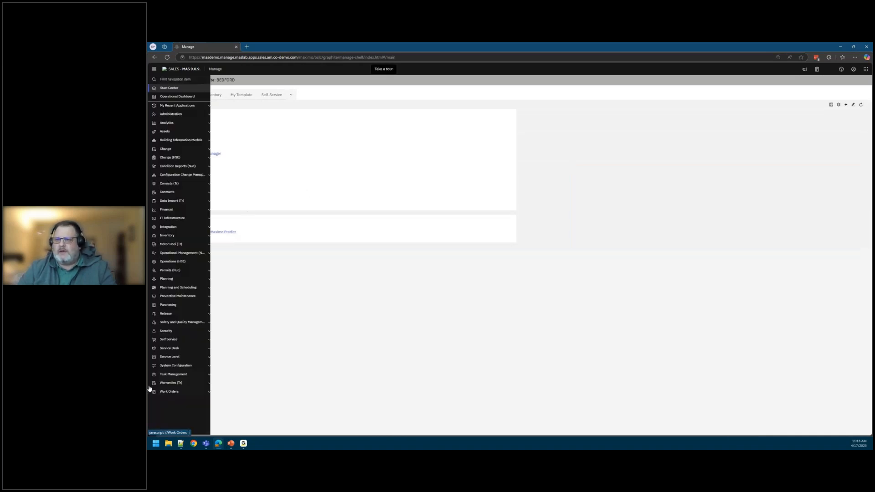
left_click(171, 393)
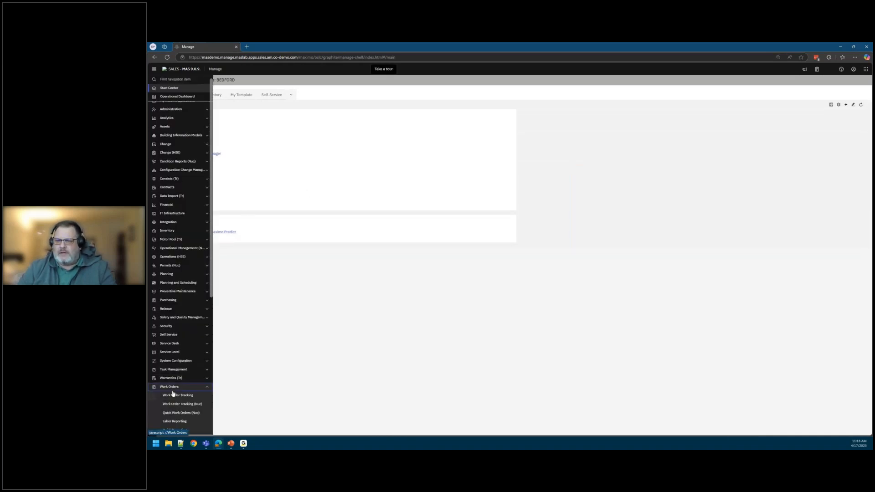
left_click(175, 396)
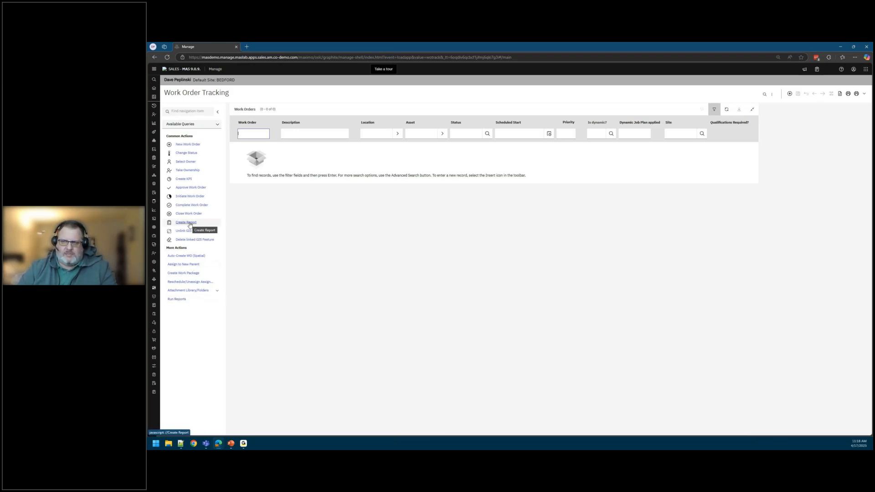
left_click(177, 300)
left_click(471, 332)
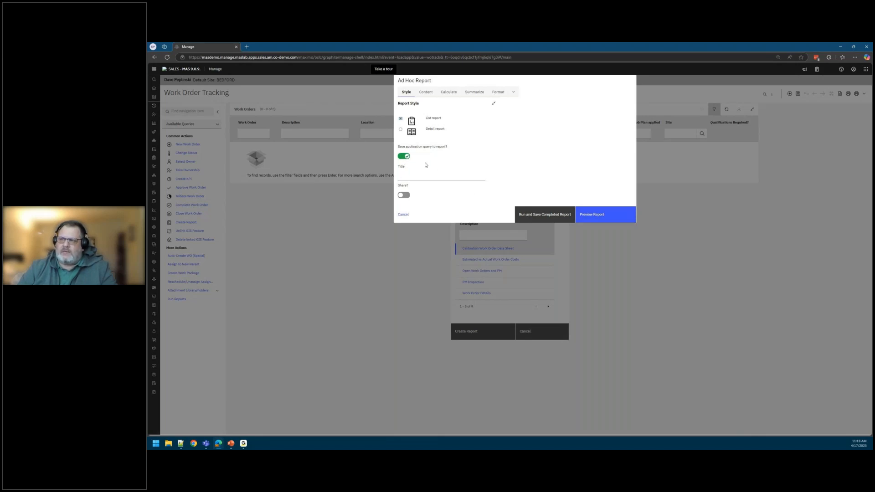
left_click(403, 214)
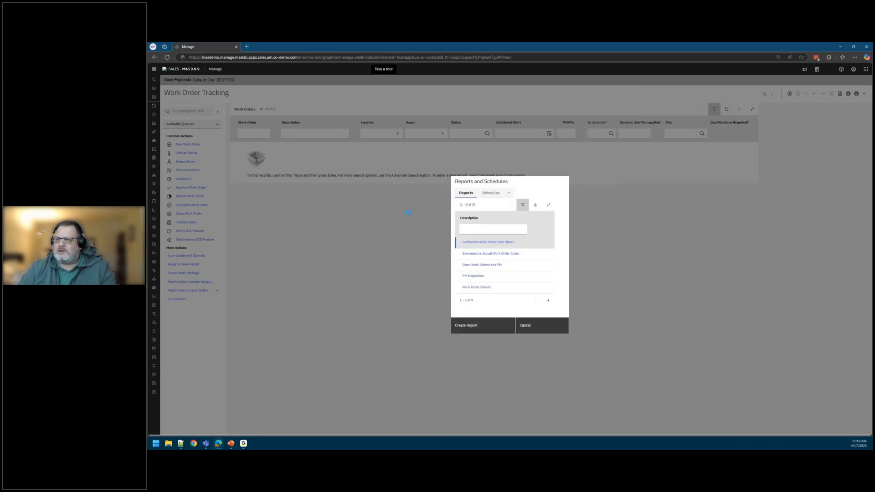
left_click(530, 326)
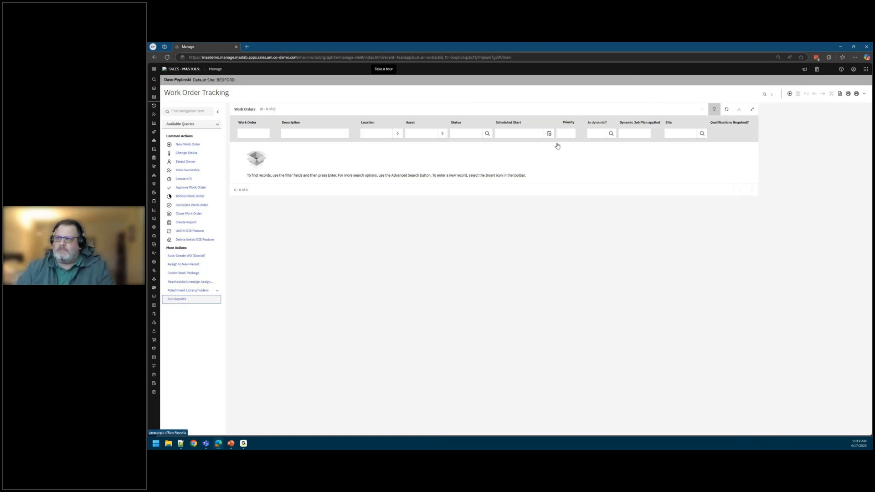
Step: Open More Search Fields for the work orders and locate the Status field by searching the page for "status"
left_click(774, 97)
left_click(790, 104)
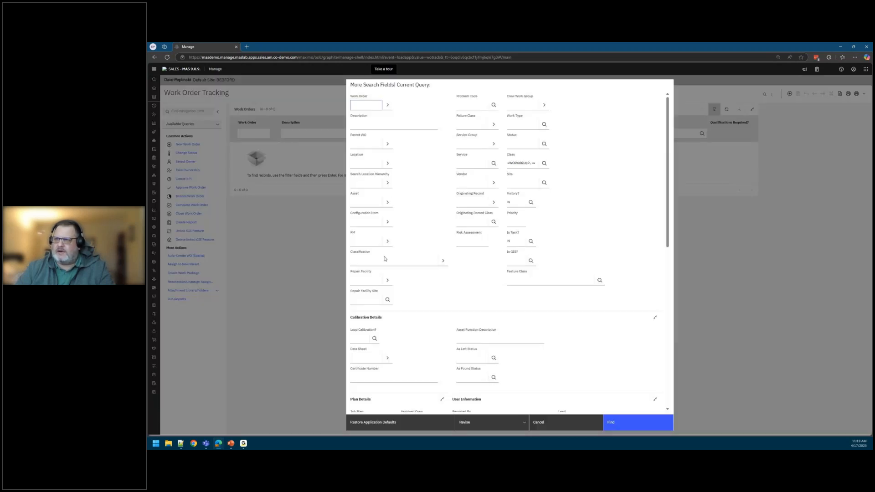
key("alt+f")
key("ctrl+f")
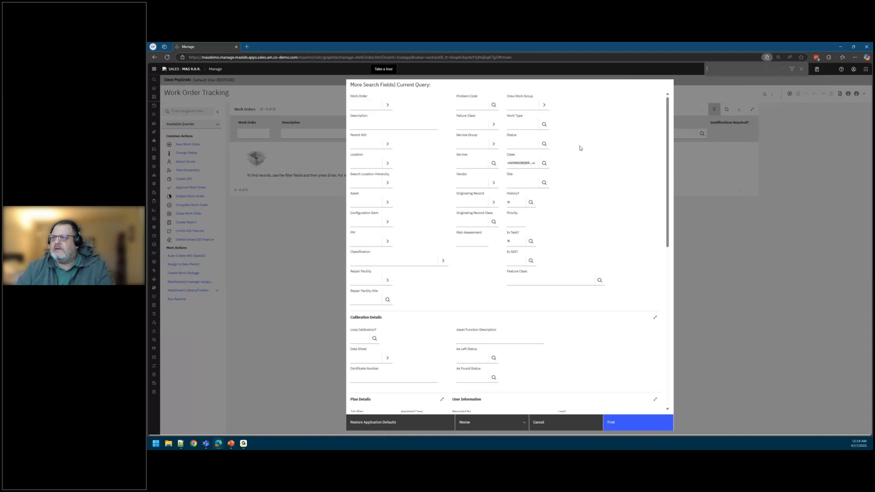
type("sta")
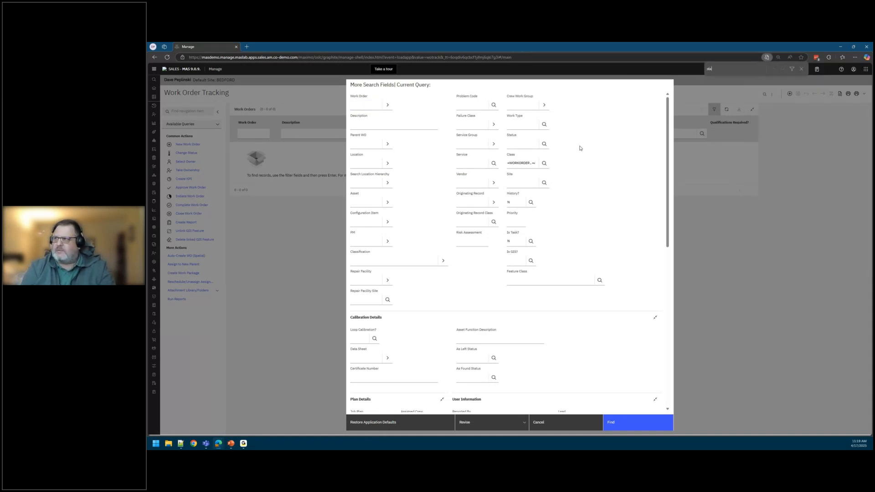
type("te")
key("BackSpace")
type("us")
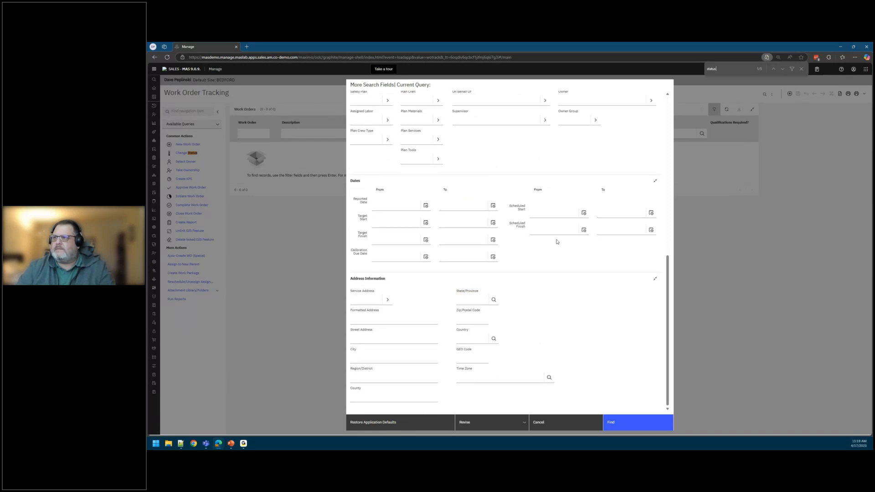
scroll(542, 231, "up", 3)
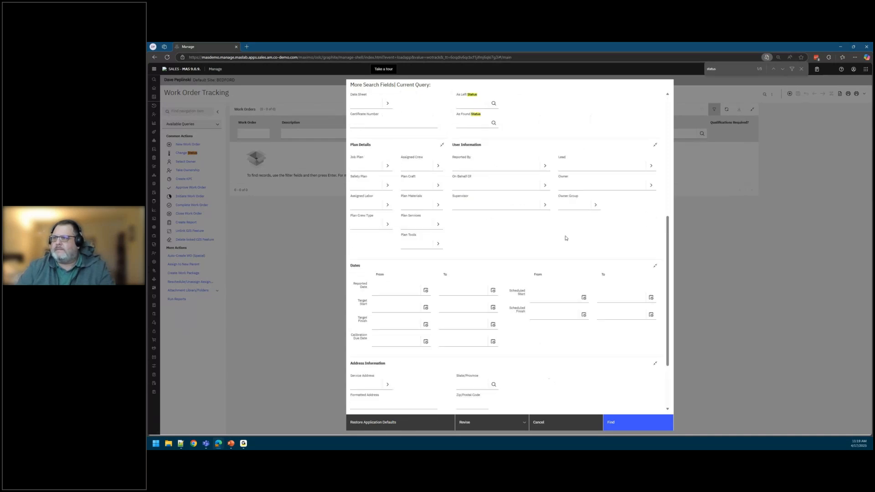
scroll(519, 195, "up", 3)
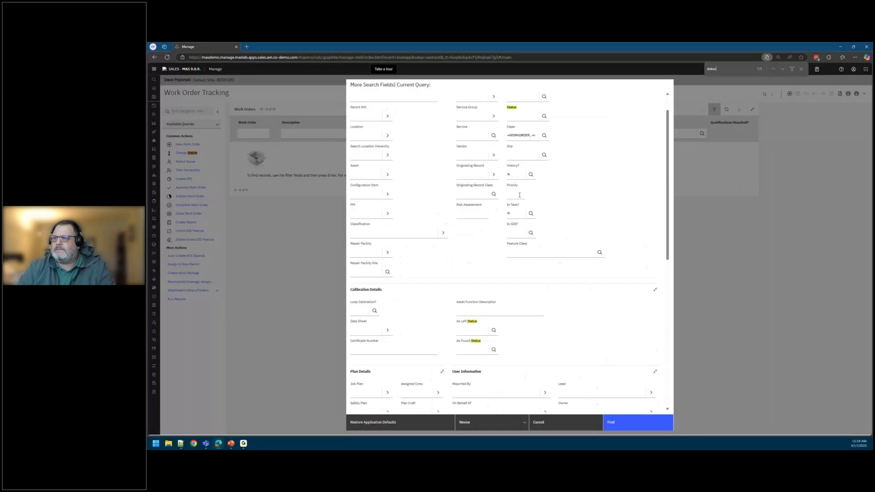
scroll(520, 195, "up", 1)
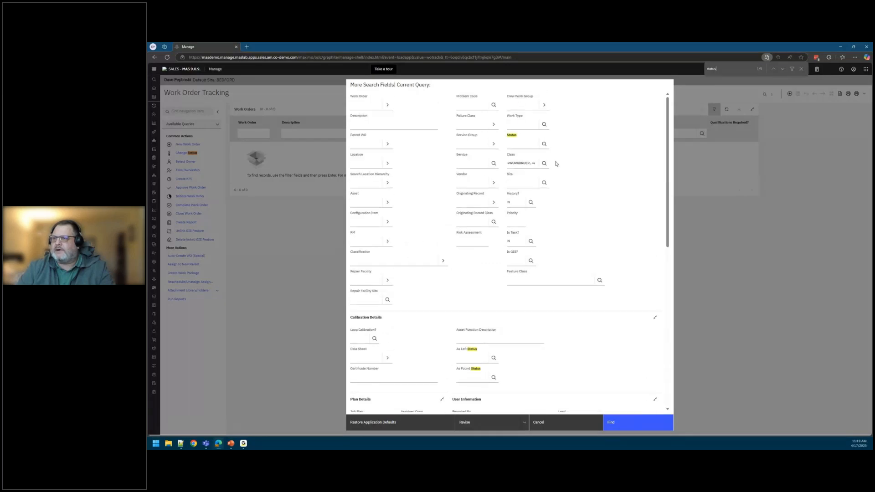
Step: Choose the statuses APPR and INPRG as search criteria and find the matching work orders
left_click(544, 144)
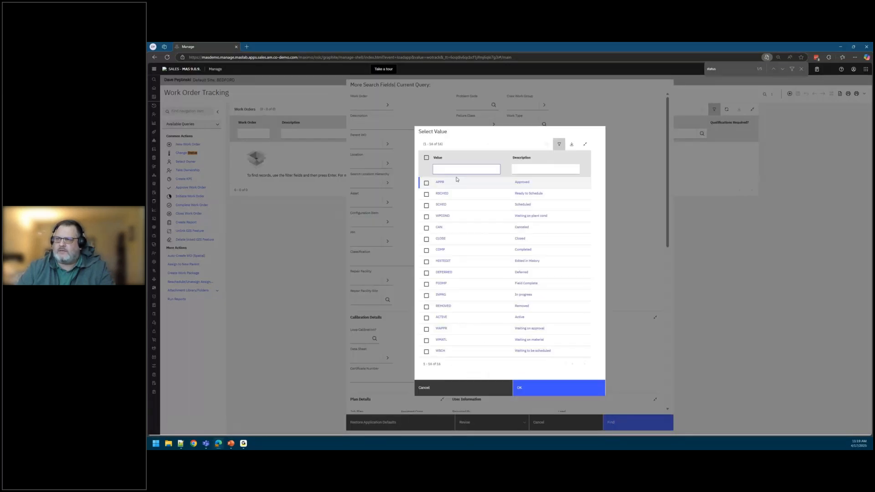
left_click(426, 183)
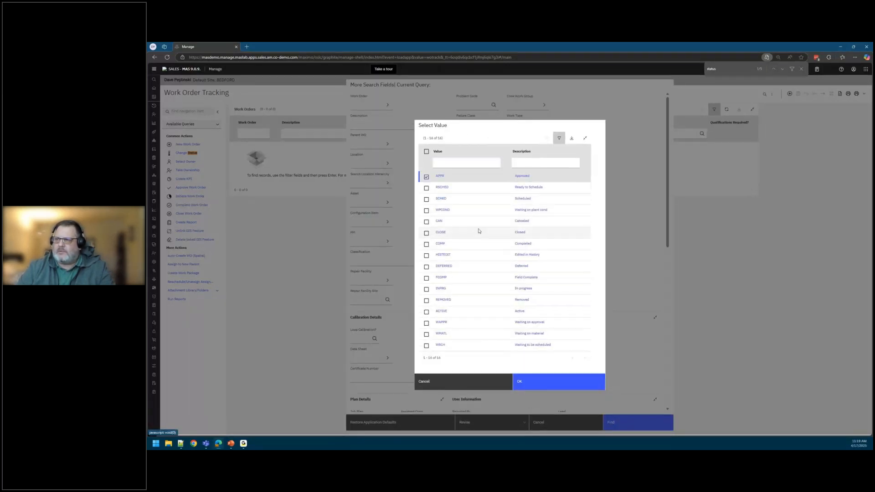
left_click(426, 290)
left_click(518, 384)
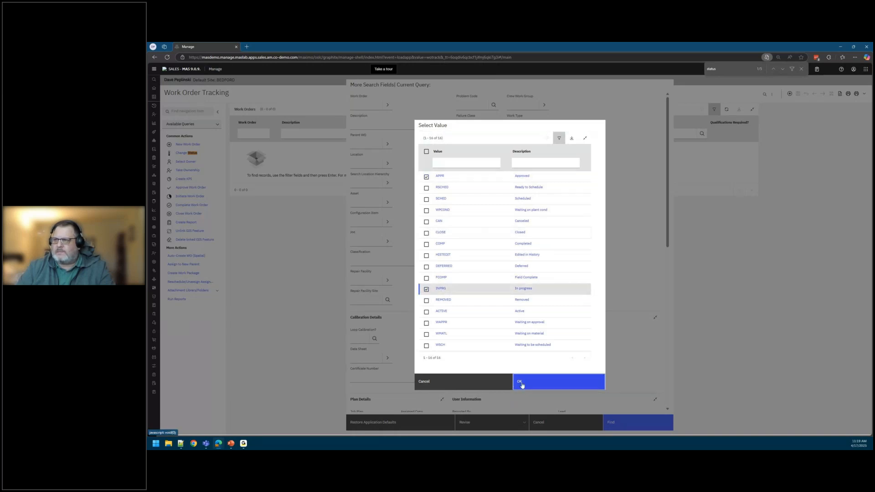
left_click(630, 428)
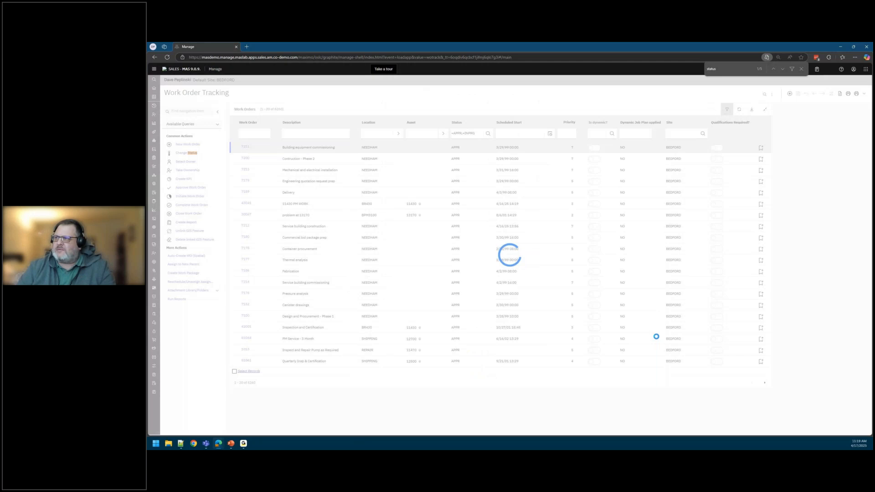
Step: View the where clause of the current work order query and close it without changes
left_click(772, 94)
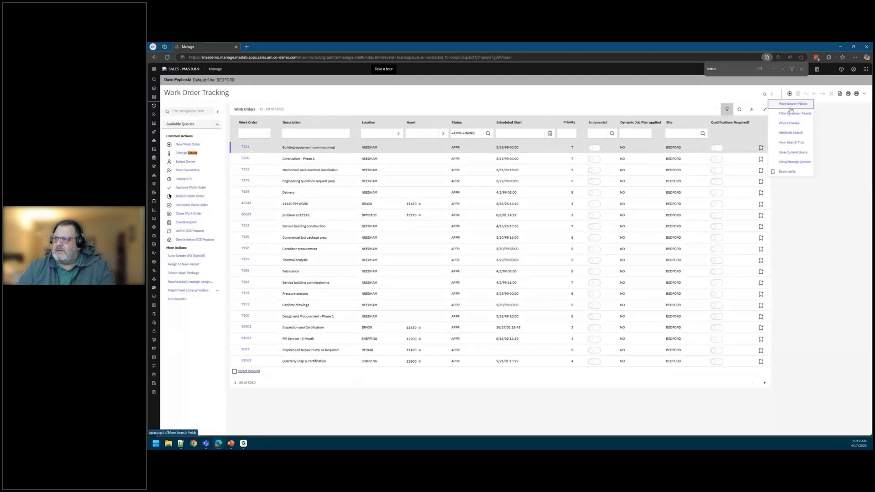
left_click(796, 123)
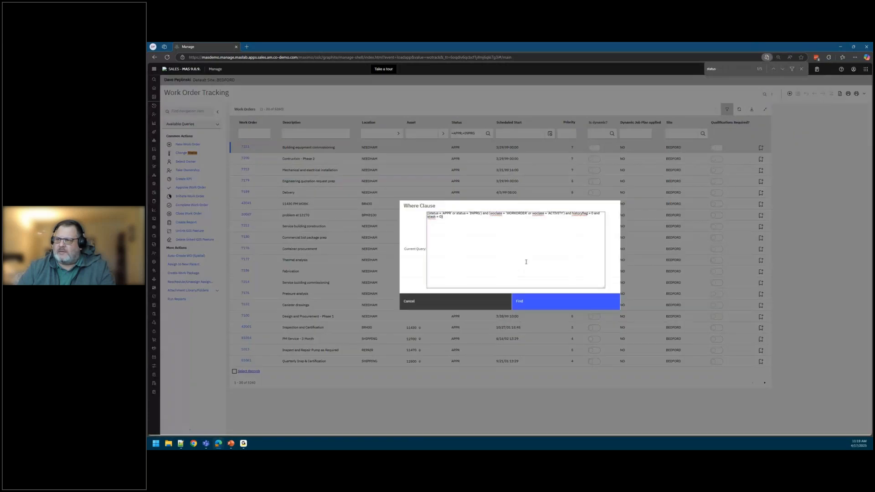
left_click(487, 301)
Step: Append "order by wonum" to the where clause of the current query and run the search
left_click(772, 95)
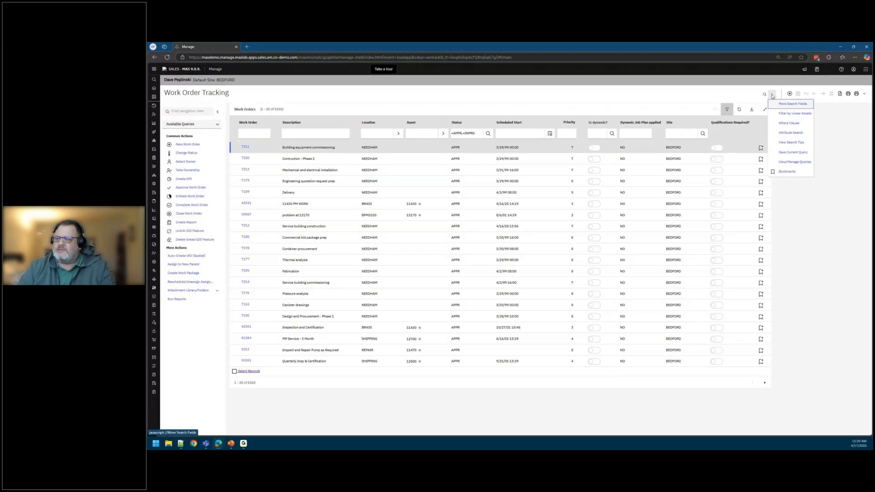
left_click(790, 125)
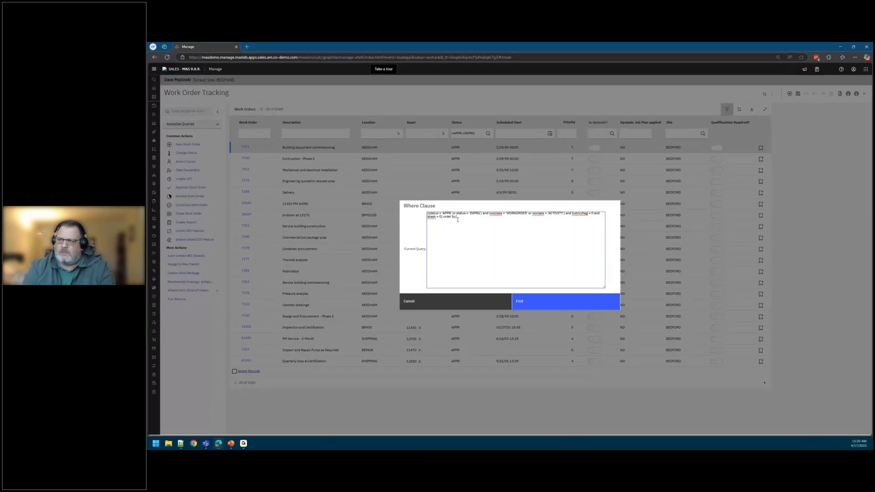
type("num")
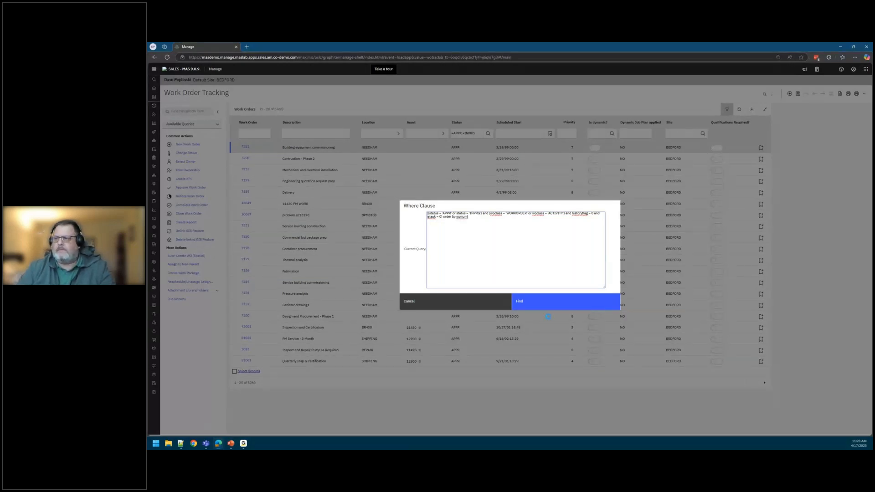
left_click(544, 305)
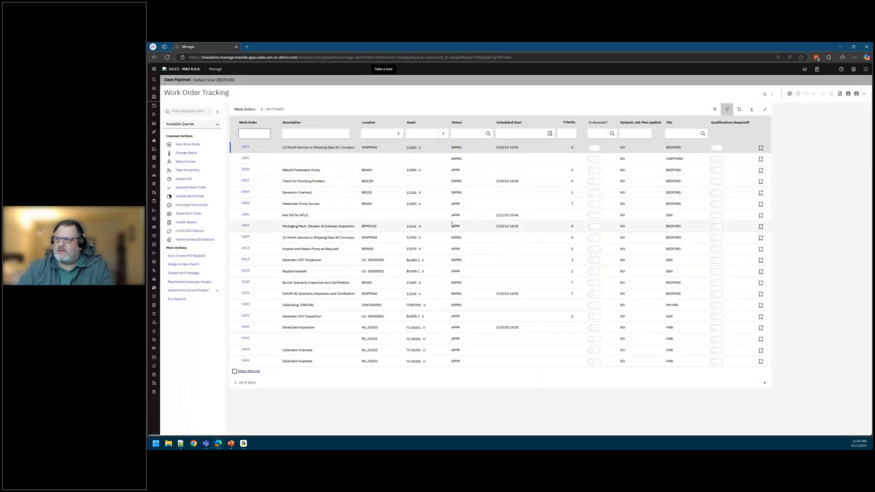
Step: Change the order by part of the current query's where clause to "reportdate asc" and run the search
left_click(773, 95)
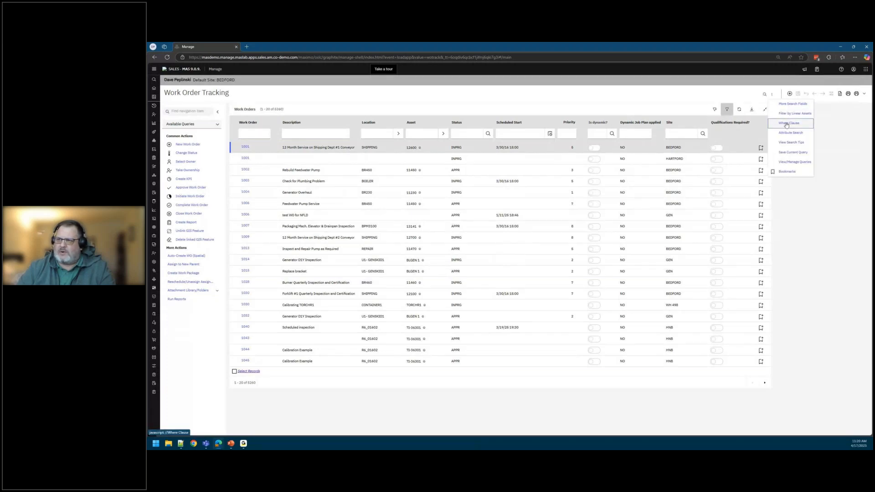
left_click(786, 124)
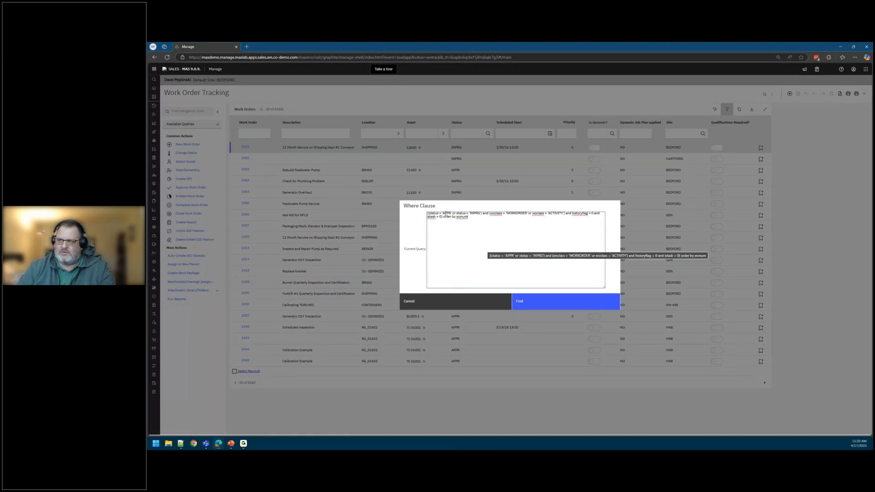
key("BackSpace")
key("BackSpace")
key("BackSpace")
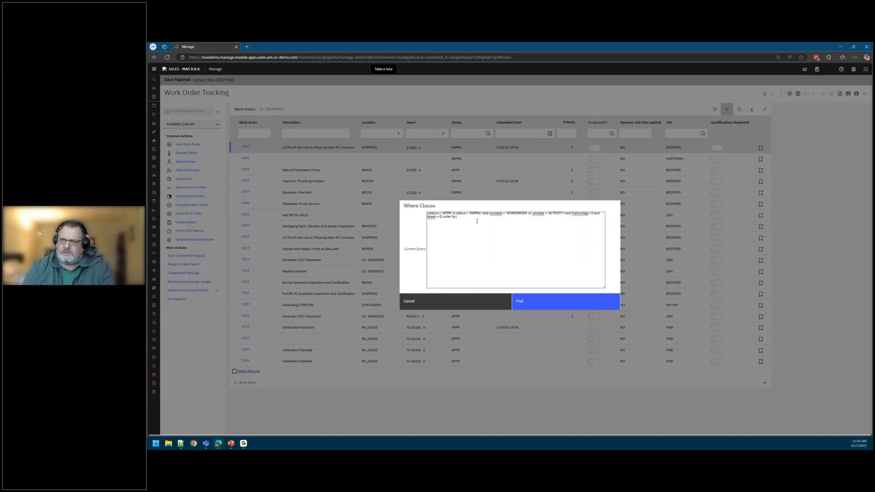
type("date asc")
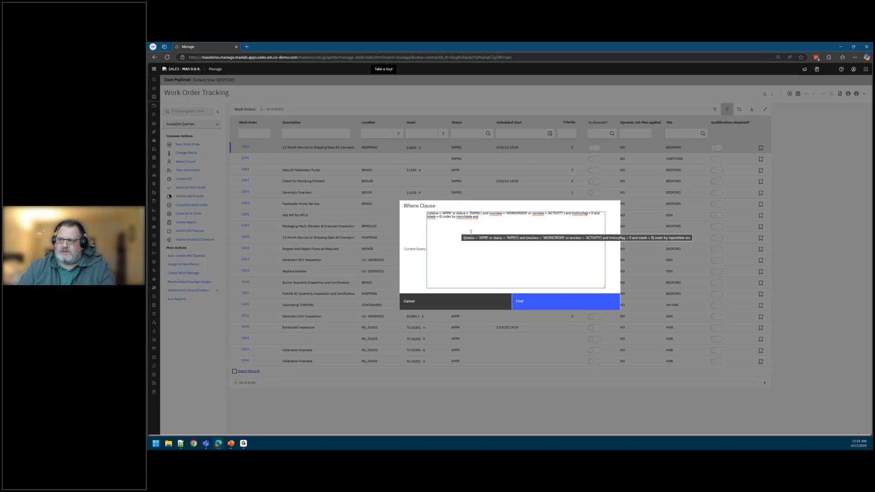
left_click(524, 301)
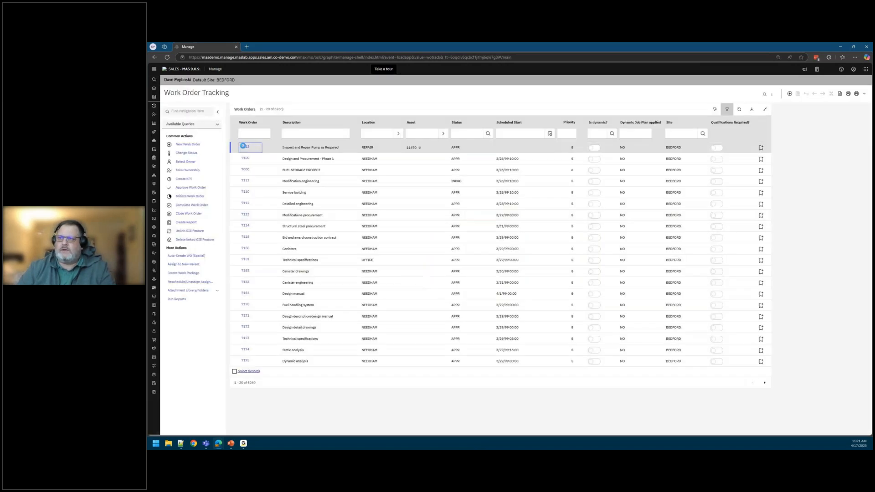
Step: Open the first listed work order, look up the table column behind the Target Start field in the internal field help, and return to the list
left_click(244, 147)
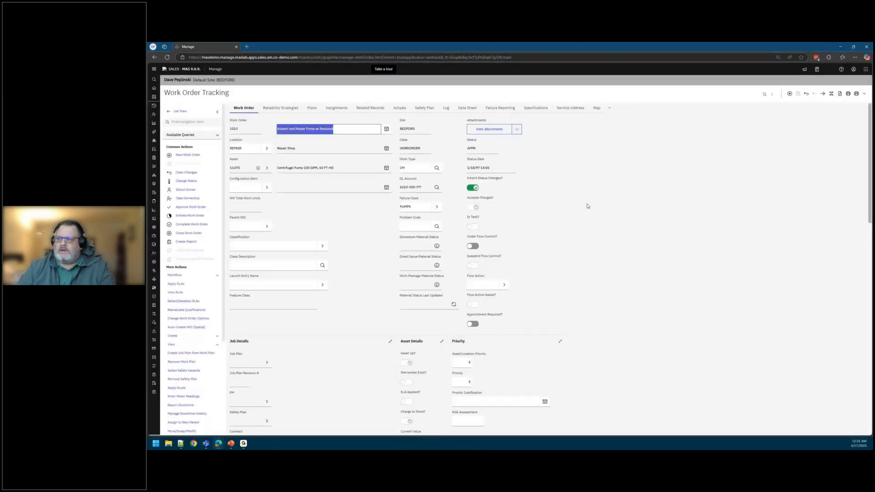
scroll(569, 240, "down", 5)
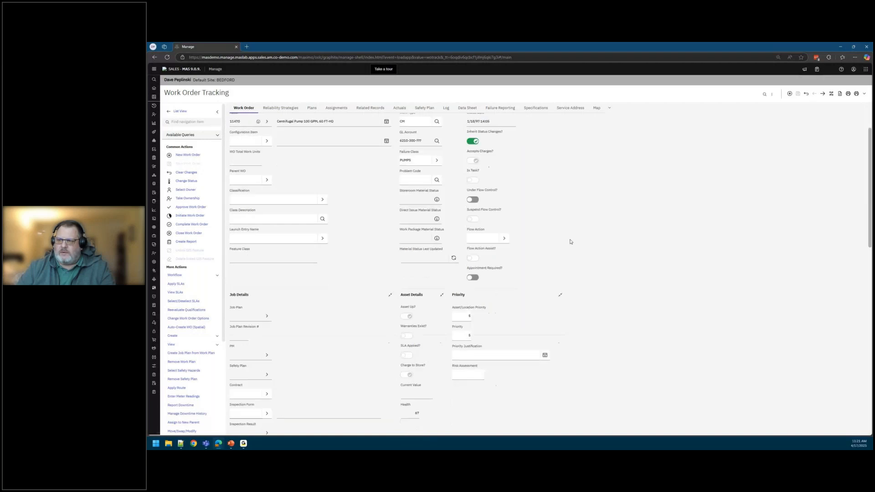
scroll(574, 244, "down", 2)
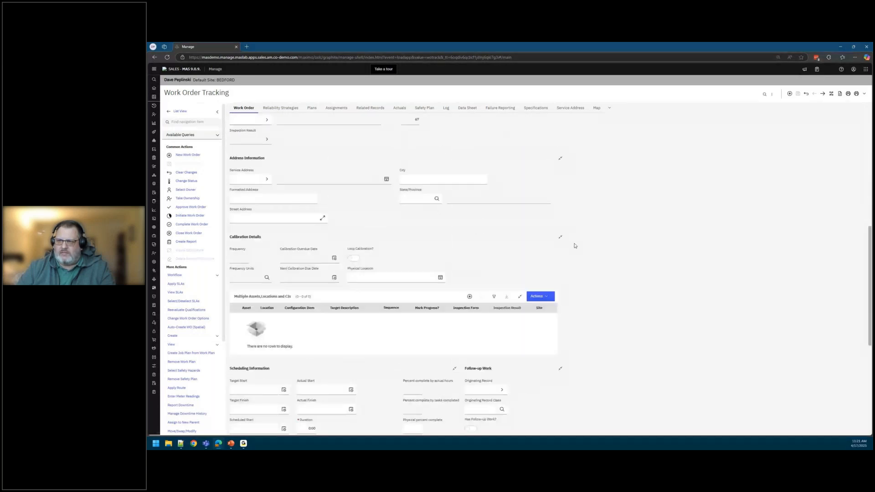
scroll(564, 248, "down", 4)
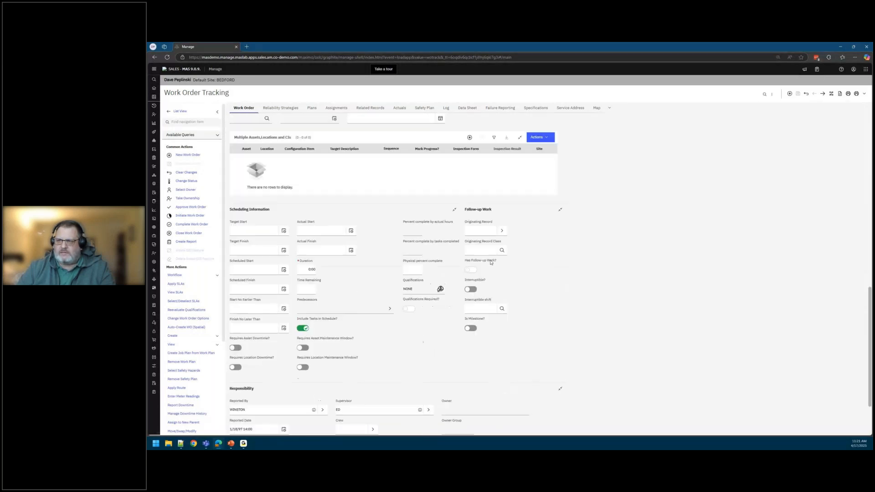
left_click(252, 221)
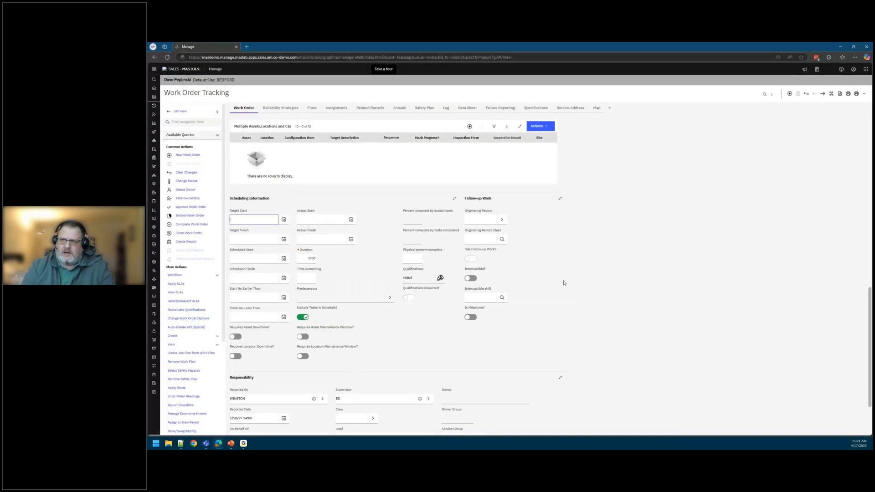
key("alt+F1")
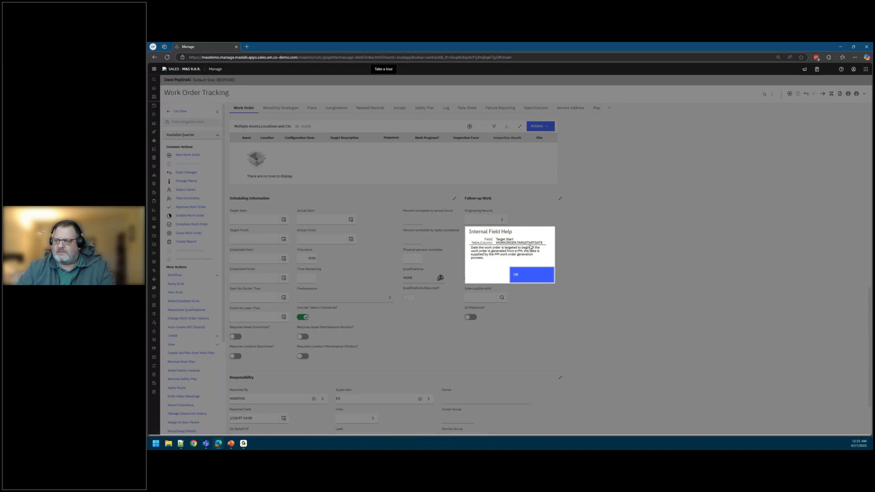
left_click(530, 274)
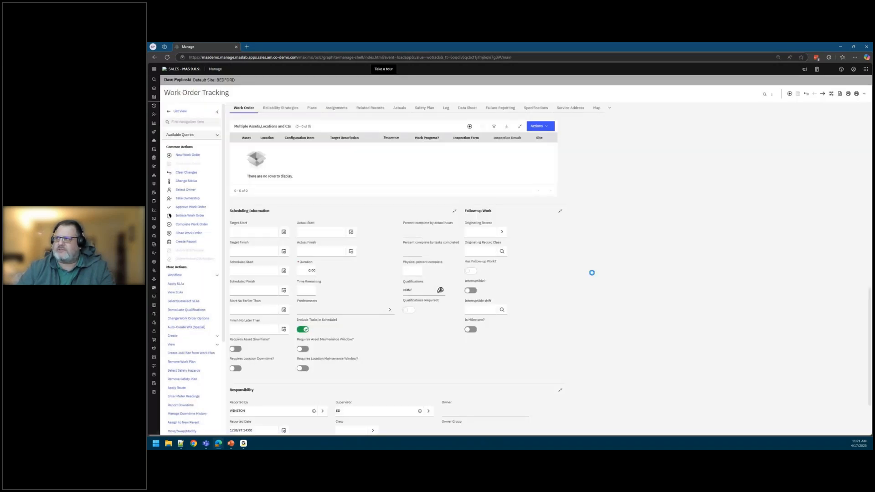
scroll(633, 275, "up", 12)
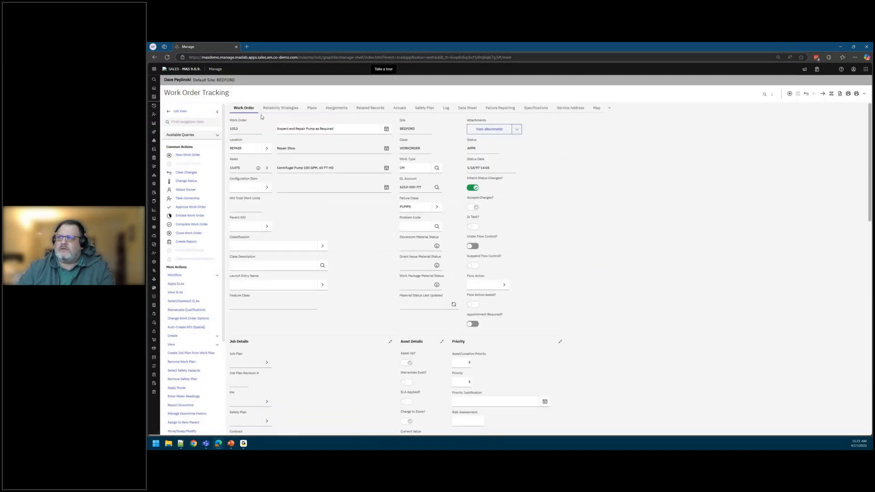
left_click(179, 111)
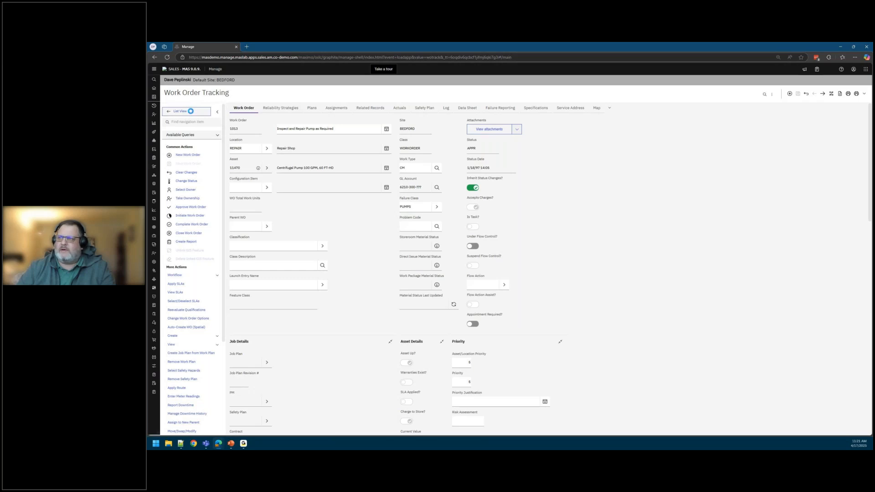
Step: Review the where clause of the current work order query and rerun the search with it
left_click(772, 95)
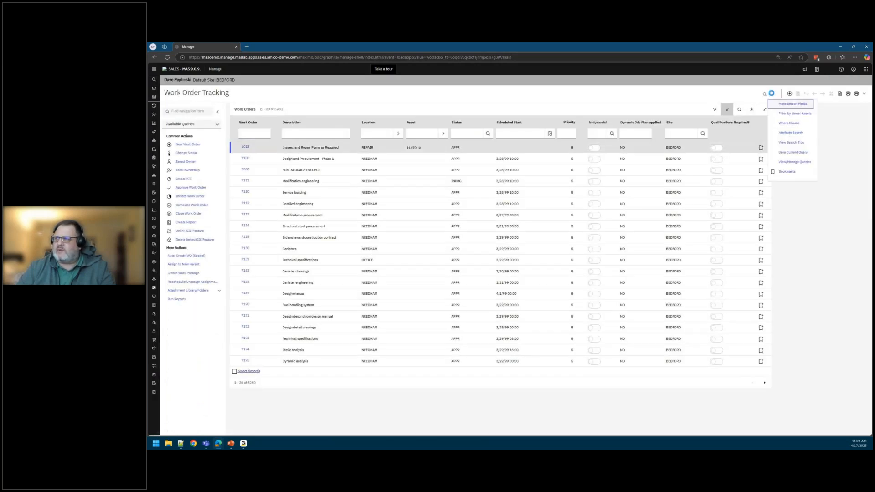
left_click(784, 123)
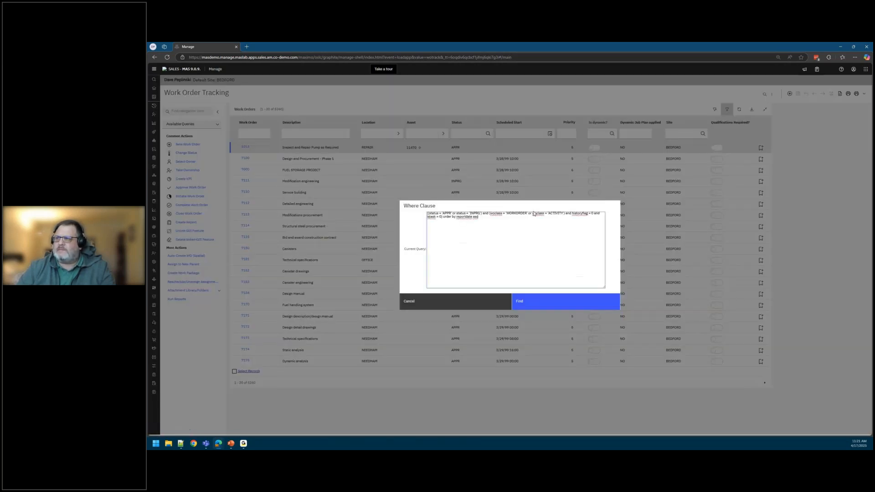
left_click(522, 304)
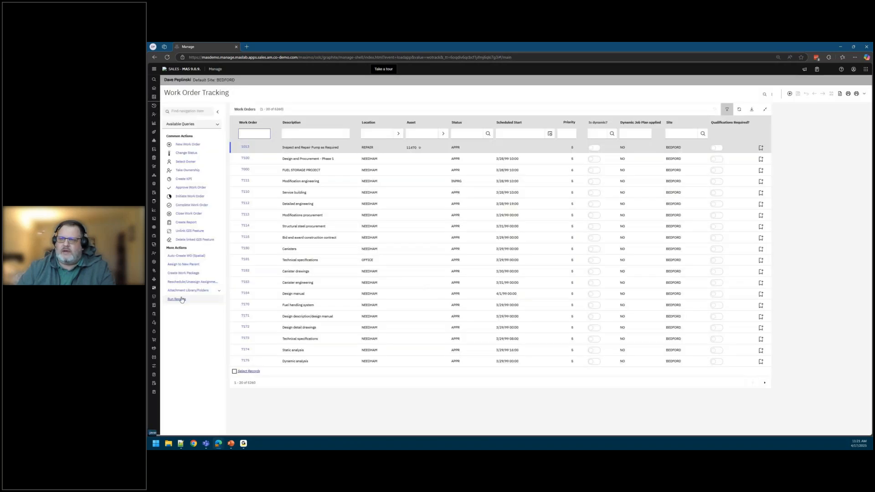
Step: Create a new ad hoc report from the work order list and title it with the presenter's first name followed by "Awesome report"
left_click(178, 300)
left_click(484, 332)
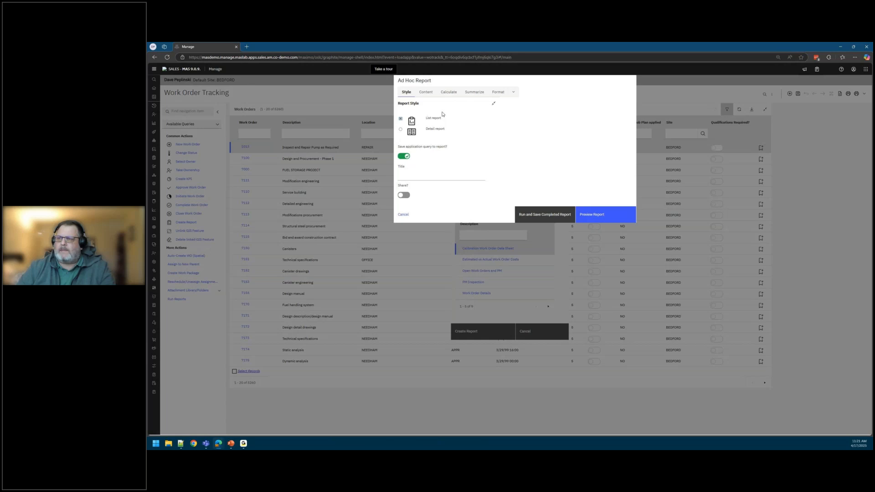
left_click(408, 178)
type("Dave's Awesome report")
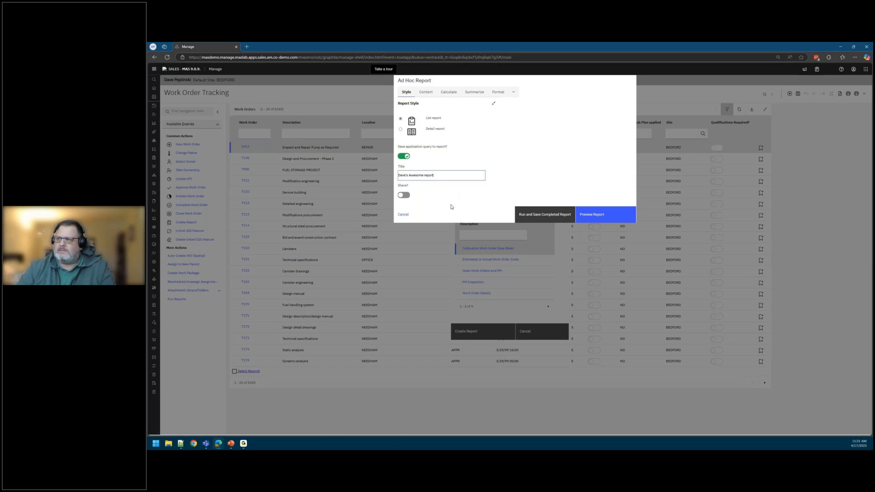
Step: Change the parent category of the report content to Work Order Details with Actuals and Plans, accepting the removal of the selected fields
left_click(430, 95)
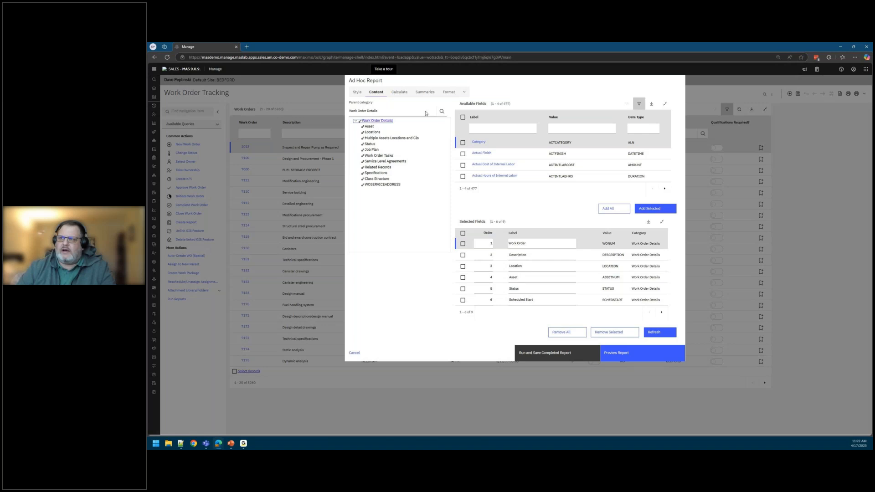
left_click(442, 110)
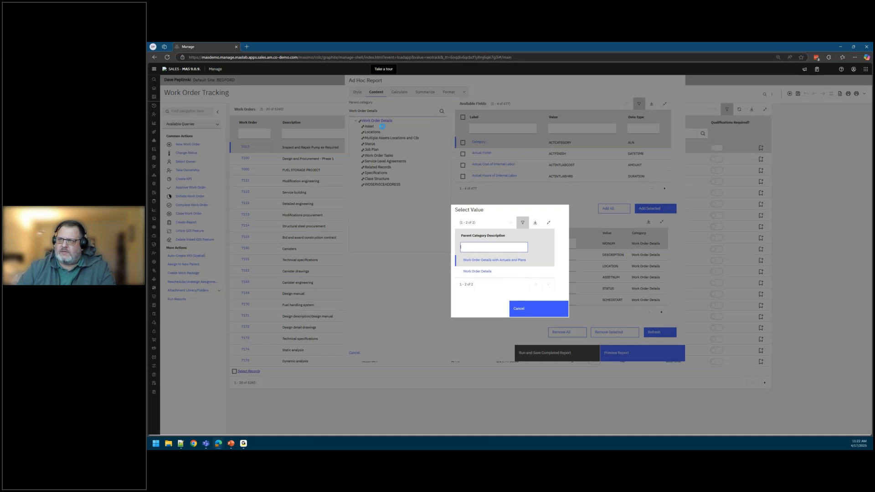
left_click(527, 308)
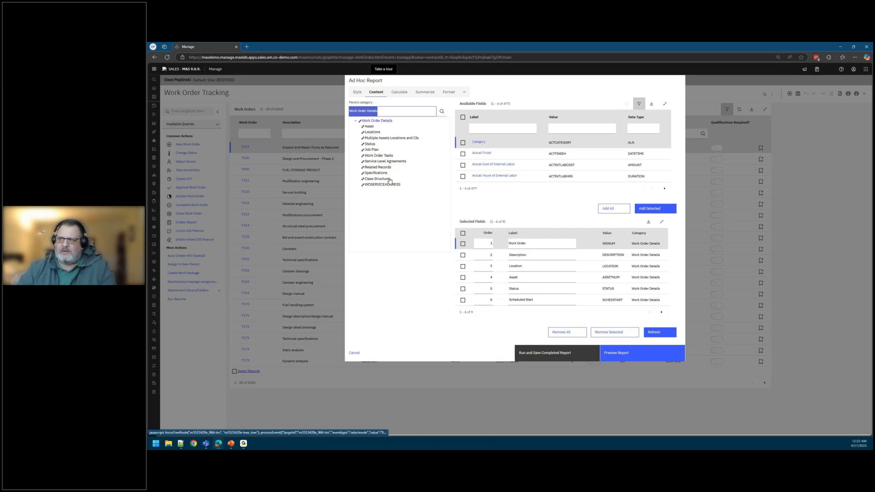
left_click(441, 111)
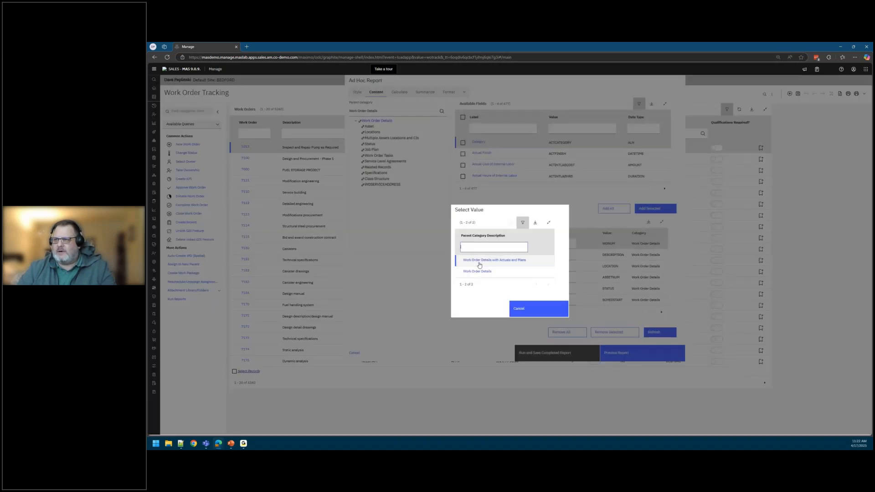
left_click(480, 264)
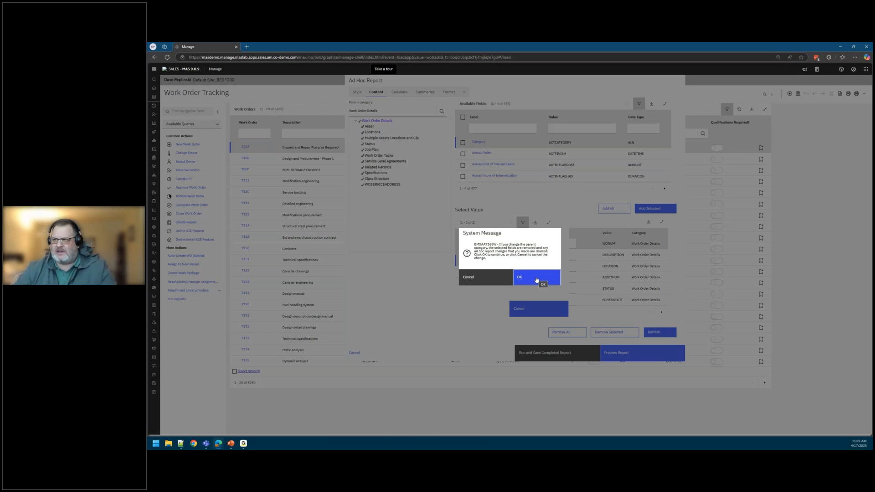
left_click(536, 278)
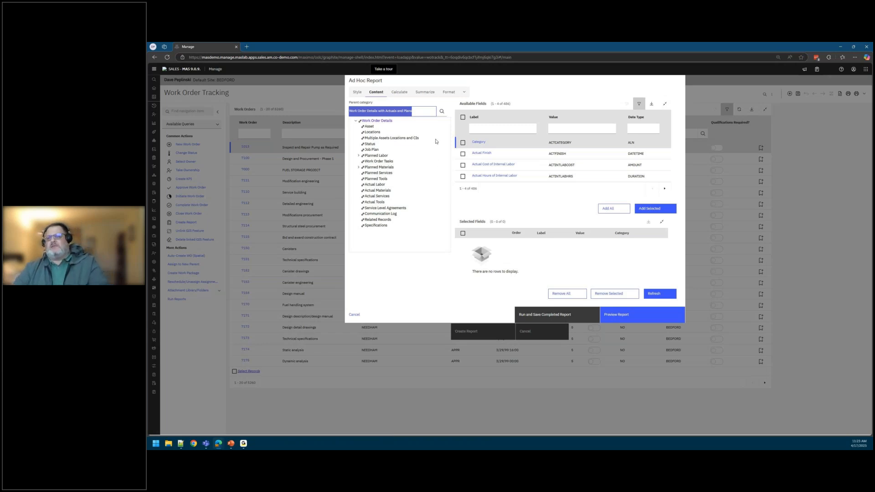
left_click(416, 112)
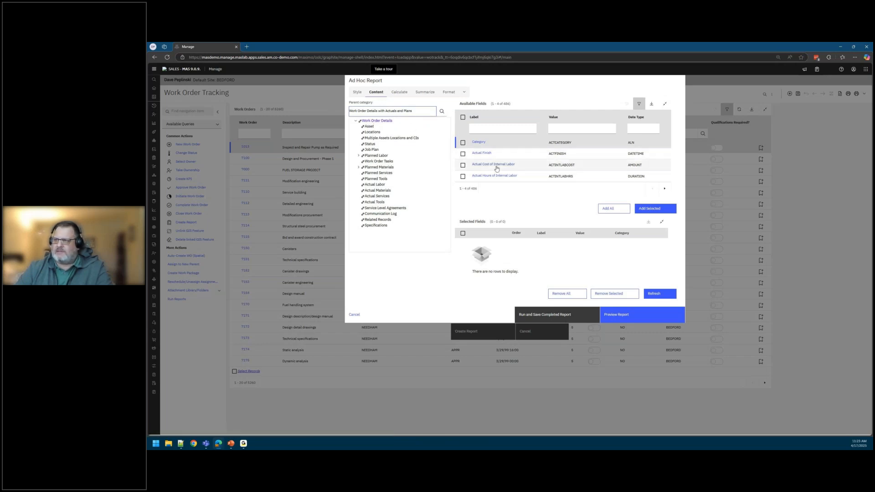
Step: Add the Category field of Work Order Details to the report's selected fields and remove it again
left_click(463, 143)
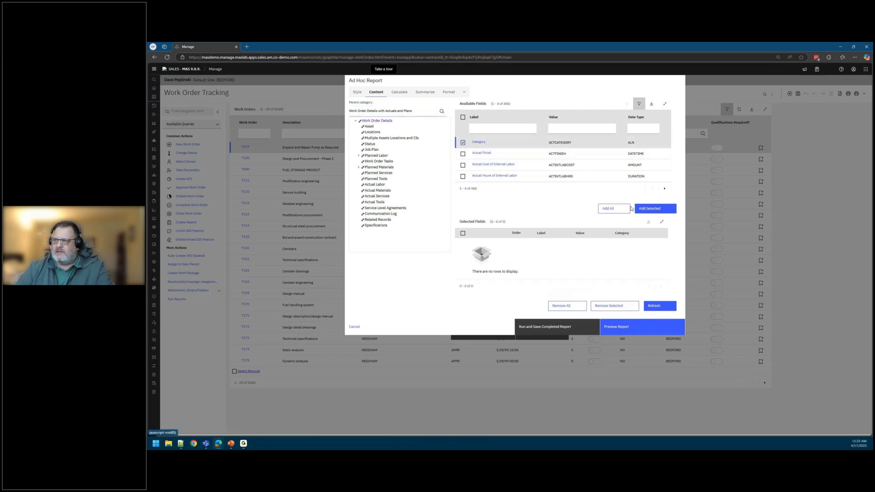
left_click(654, 208)
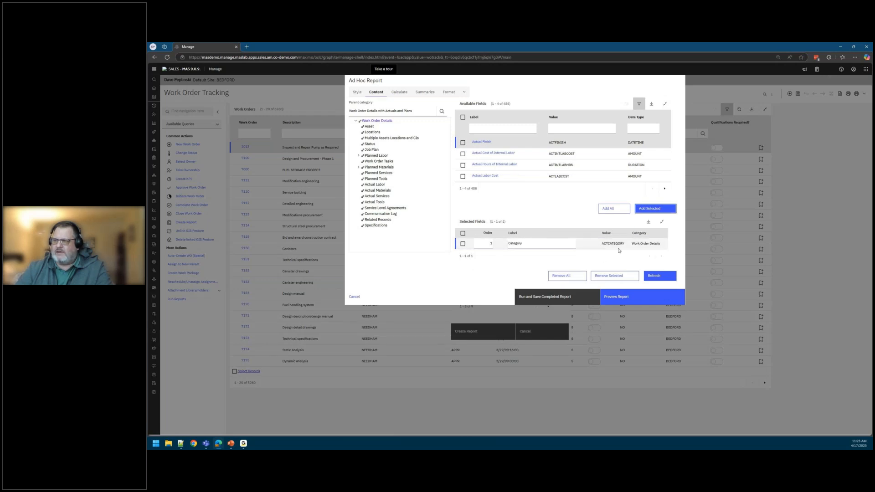
left_click(463, 244)
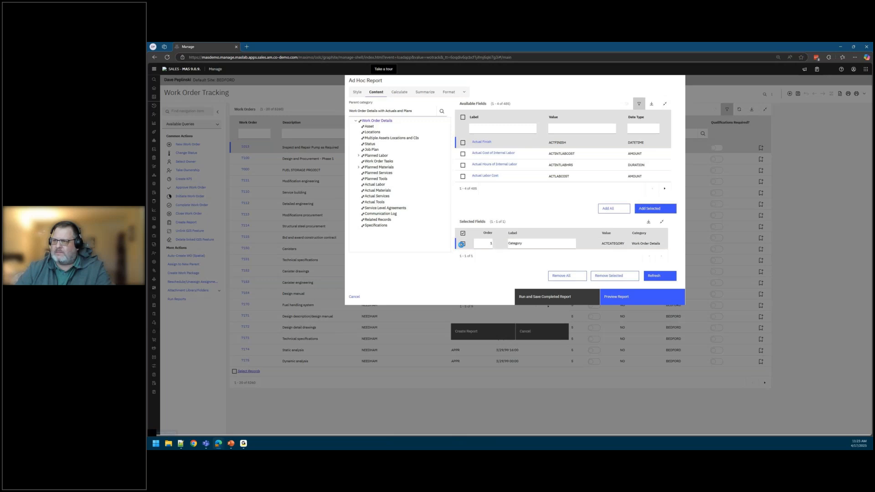
left_click(562, 276)
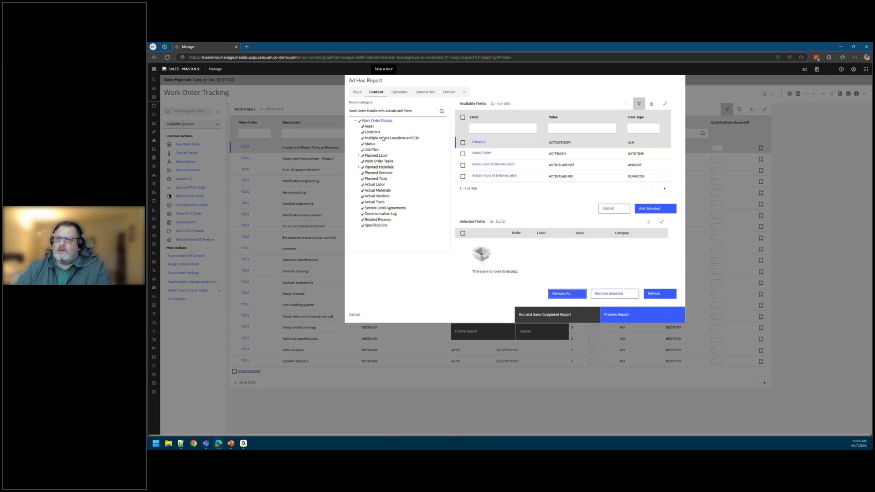
Step: Try to add the Asset category's ADJUSTEDLIFEDATE field to the selected fields before any Work Order Details field is included
left_click(366, 127)
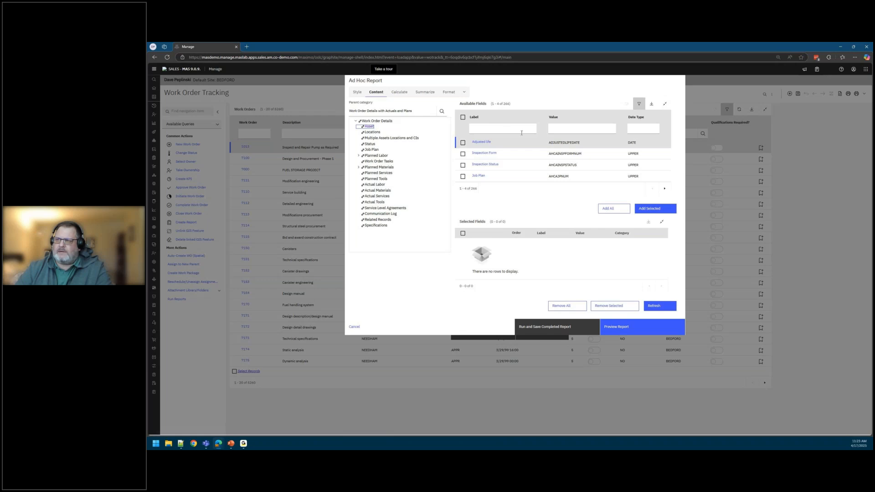
left_click(463, 143)
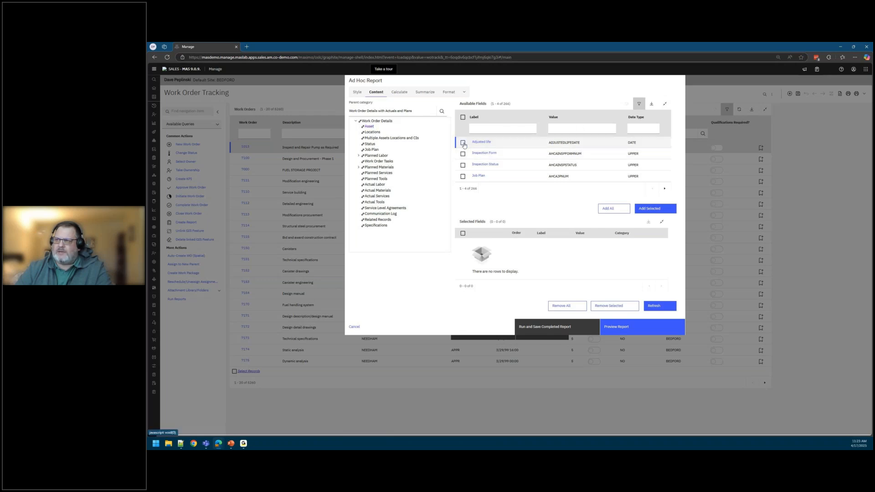
left_click(662, 209)
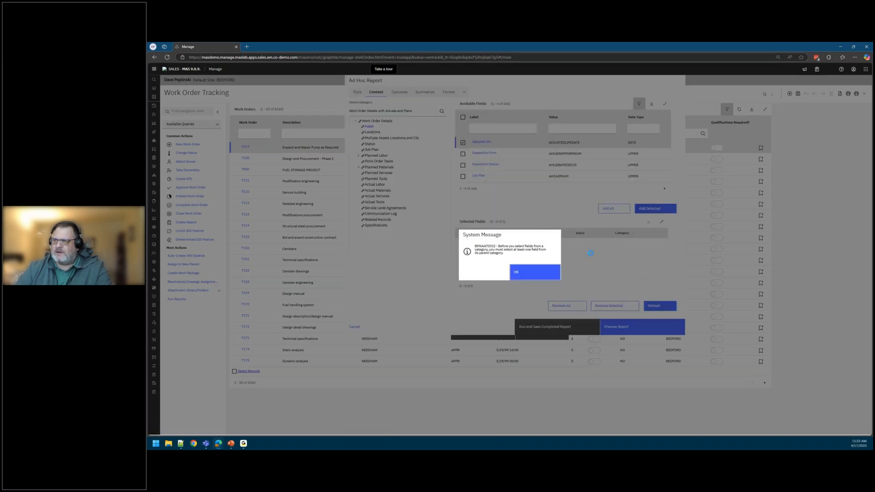
left_click(543, 273)
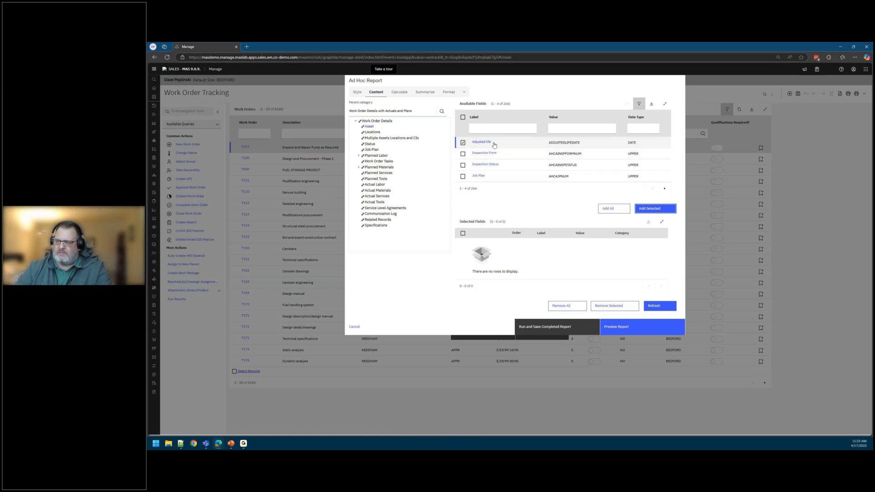
left_click(658, 213)
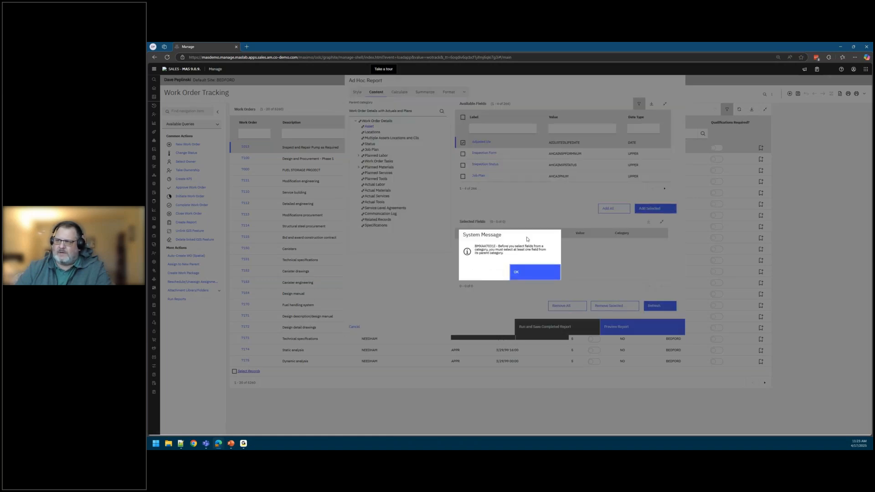
left_click(523, 275)
Step: Filter the Work Order Details fields by the label "work order" and add the Work Order (WONUM) field to the report
left_click(377, 121)
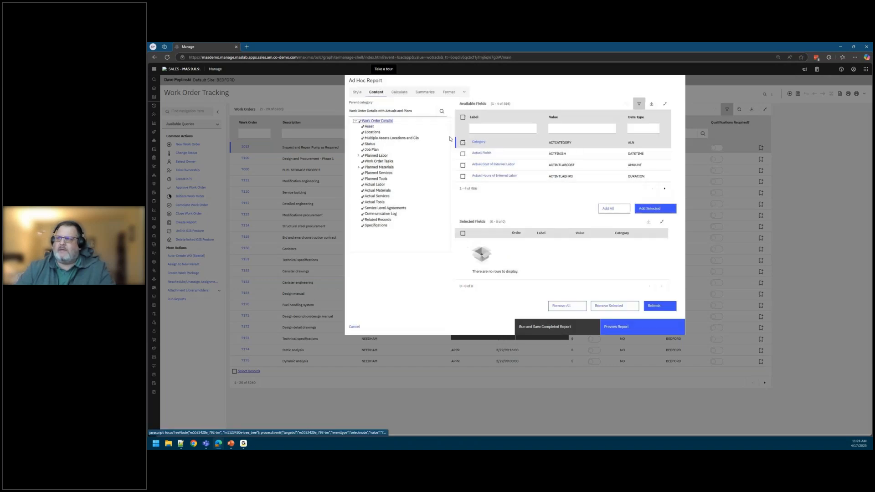
left_click(499, 128)
type("workorder")
key("Return")
type("worke")
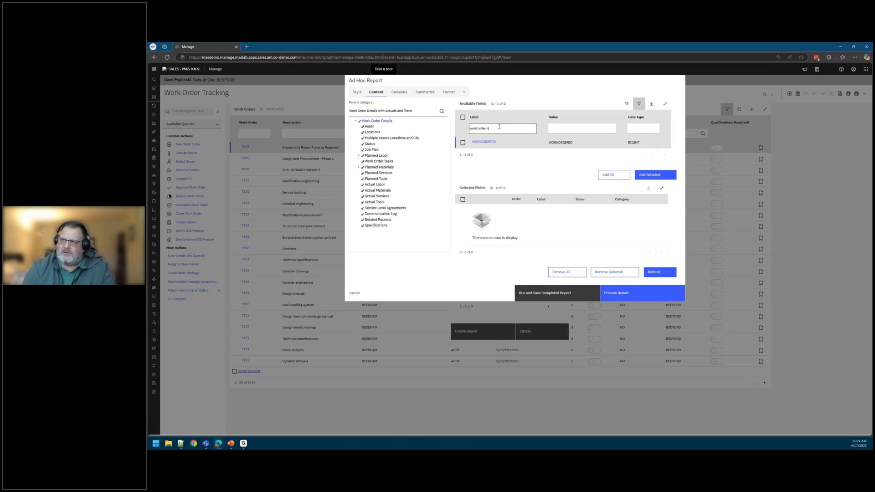
type("order")
key("Return")
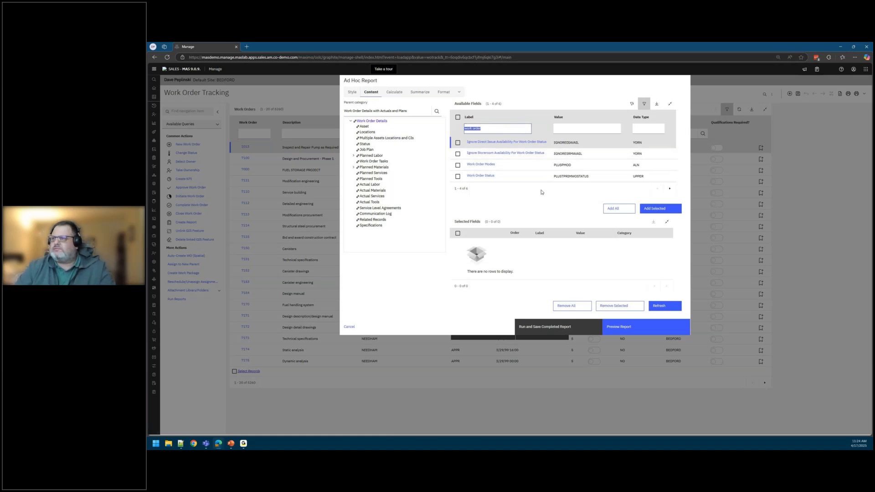
left_click(669, 189)
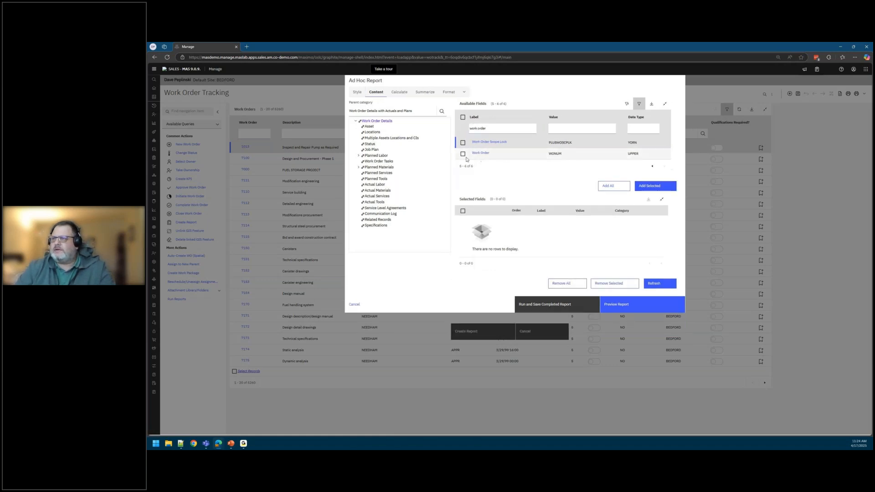
left_click(463, 154)
left_click(626, 188)
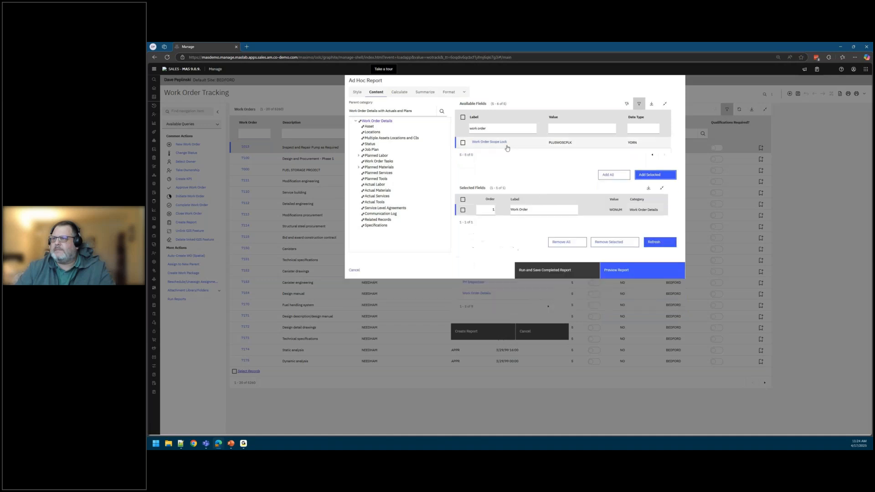
Step: Filter the Work Order Details fields by the label "description" and add the Description field to the report
triple_click(499, 132)
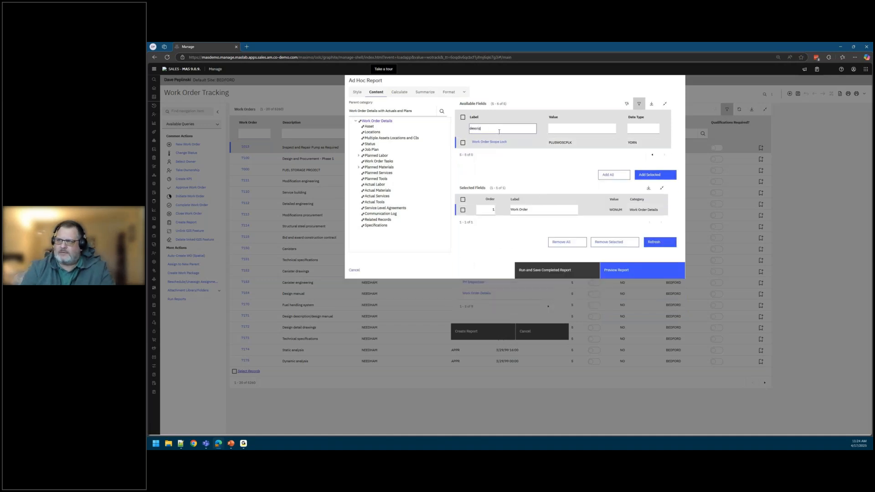
key("Return")
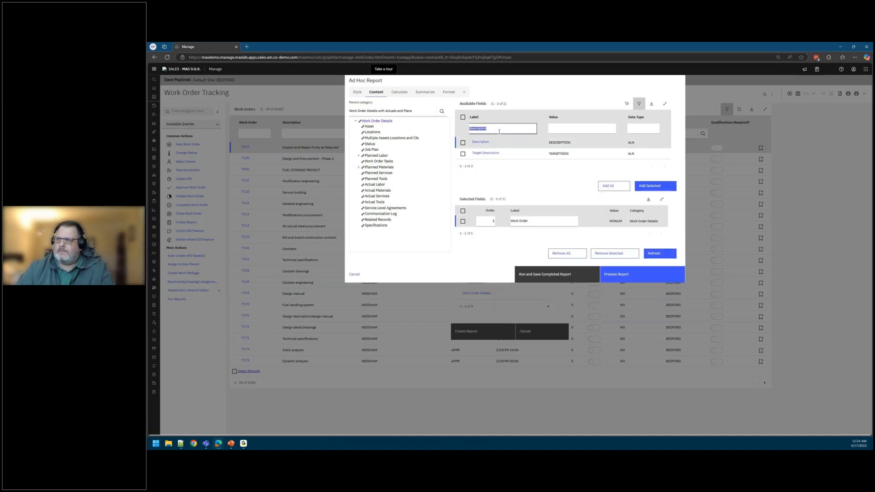
left_click(462, 142)
left_click(648, 186)
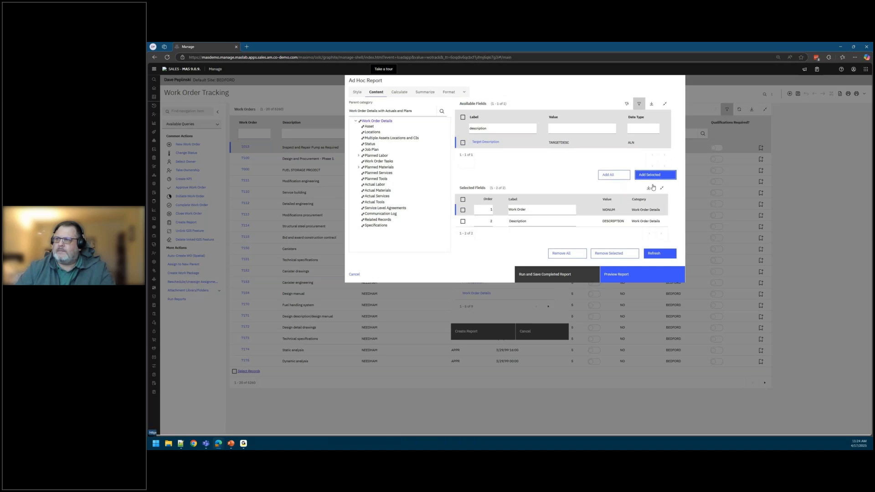
Step: Find the ASSETNUM field in the Asset category and add it to the report's selected fields
left_click(370, 126)
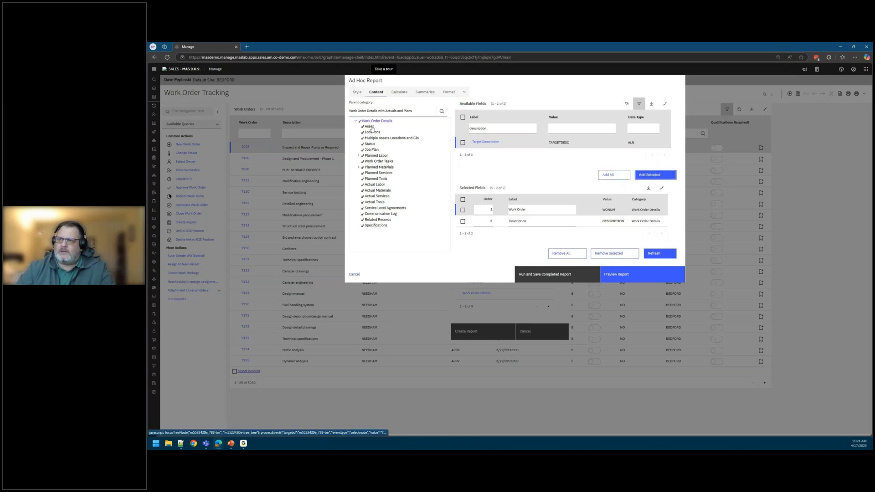
left_click(505, 130)
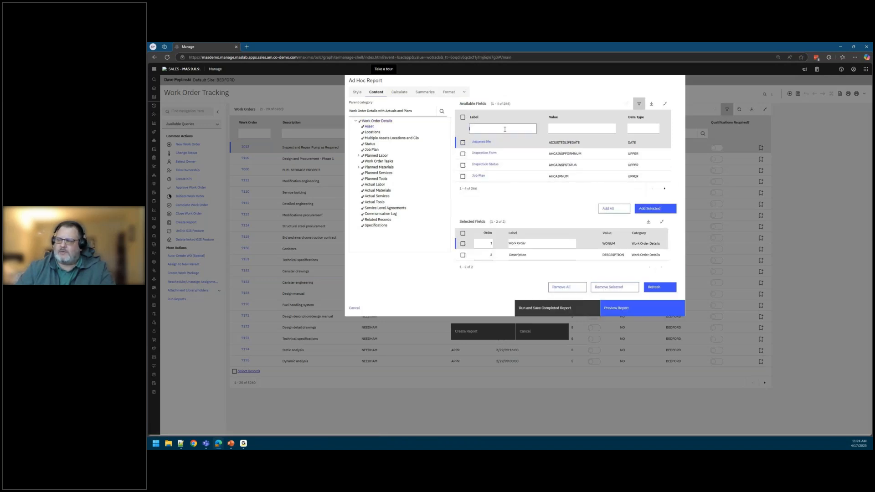
key("Tab")
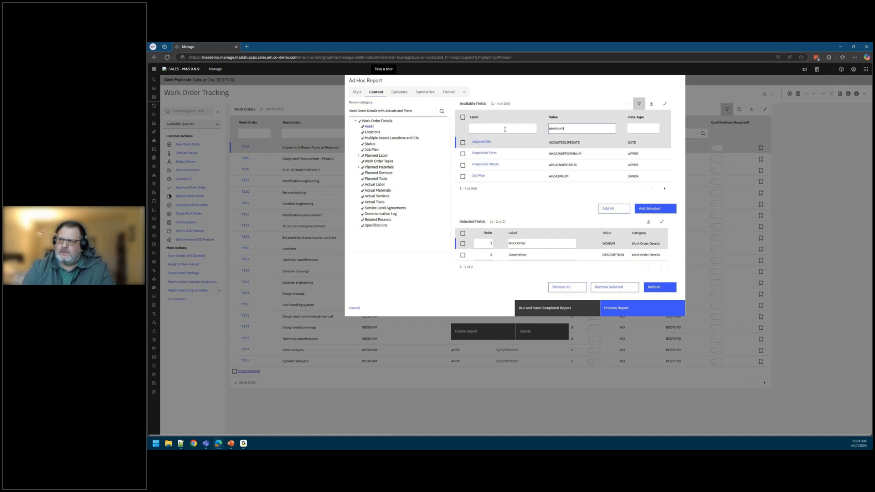
key("Return")
left_click(462, 142)
left_click(654, 175)
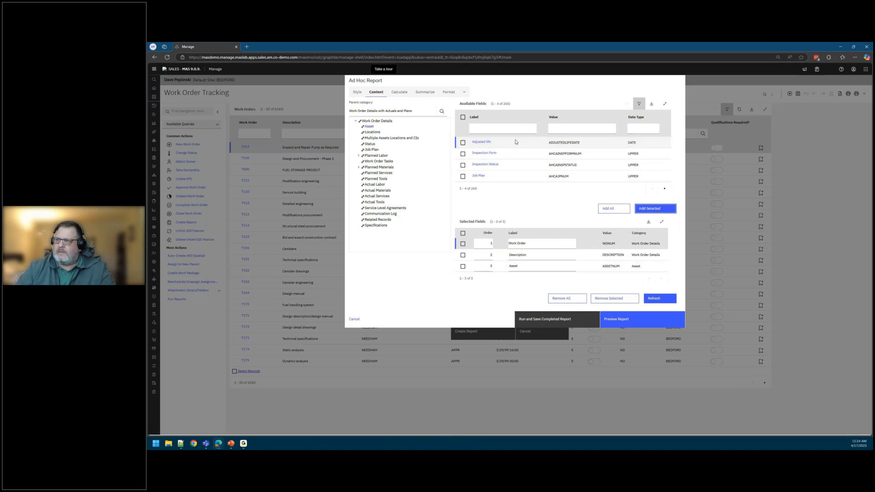
Step: Filter the Asset category's field values by "descr" and add its Description field to the report
left_click(526, 130)
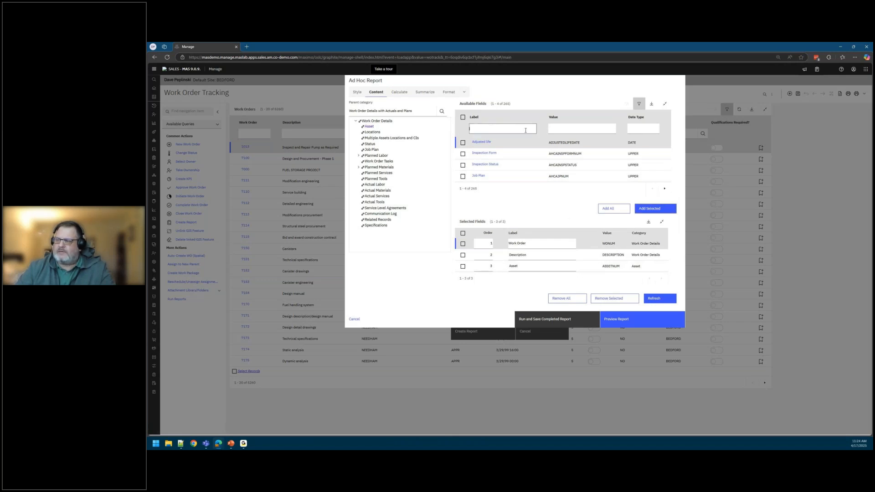
left_click(585, 127)
type("descr")
key("Return")
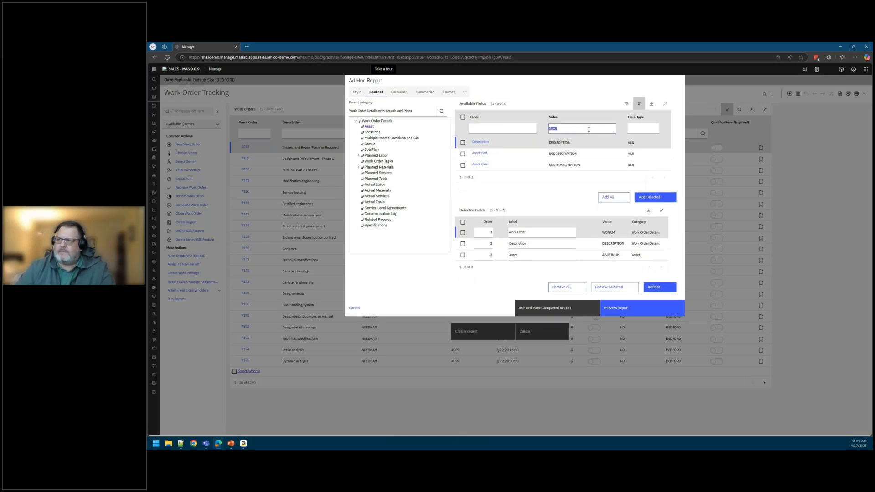
left_click(463, 143)
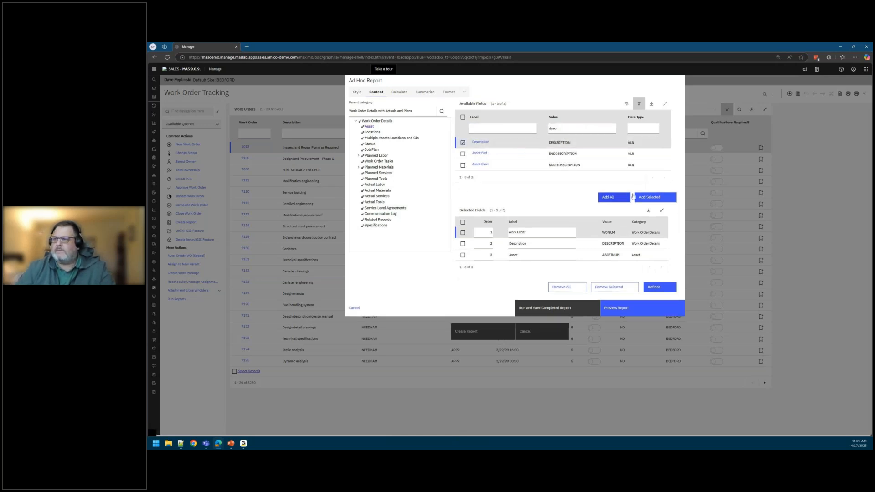
left_click(651, 197)
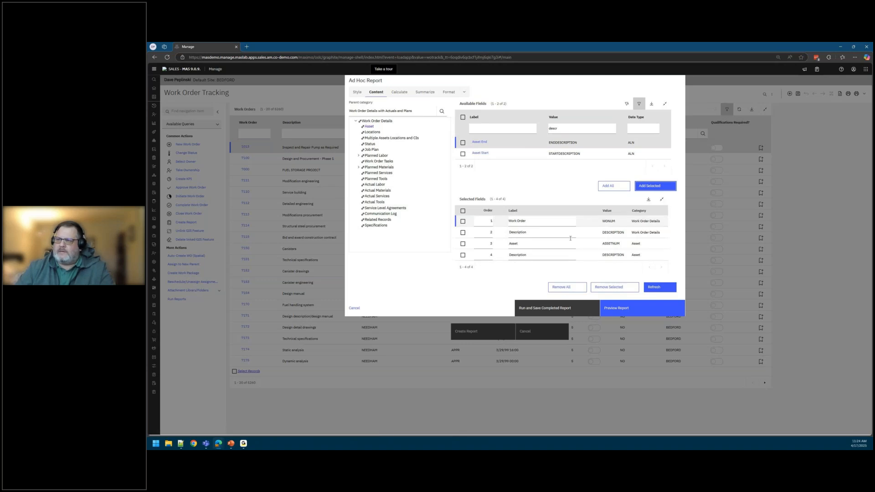
Step: Relabel the Asset category's Description in the selected fields as "Asset Description"
left_click(511, 255)
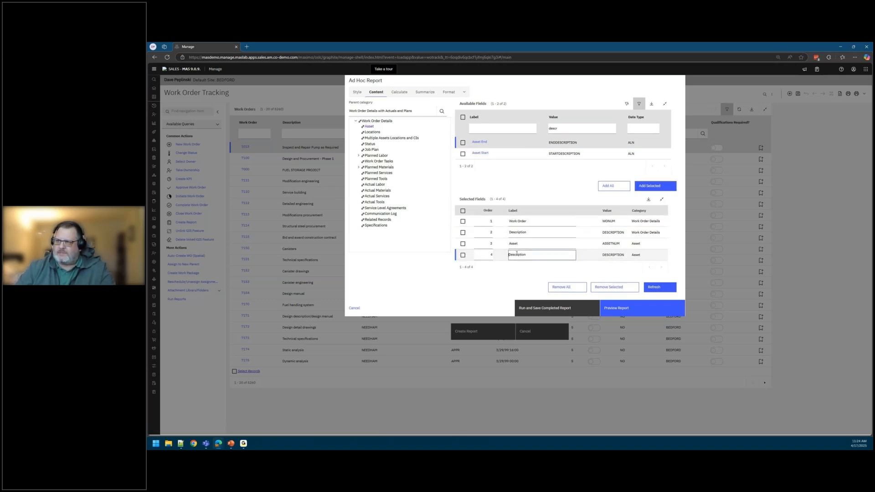
type("Asset")
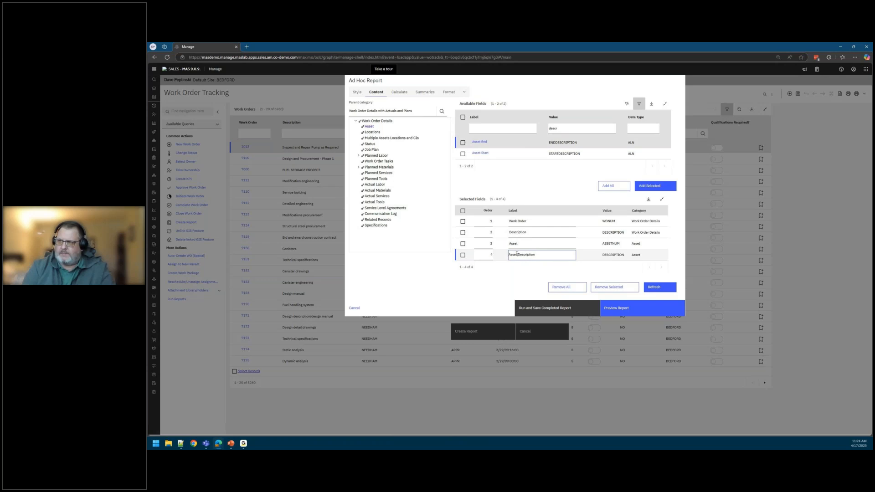
left_click(537, 198)
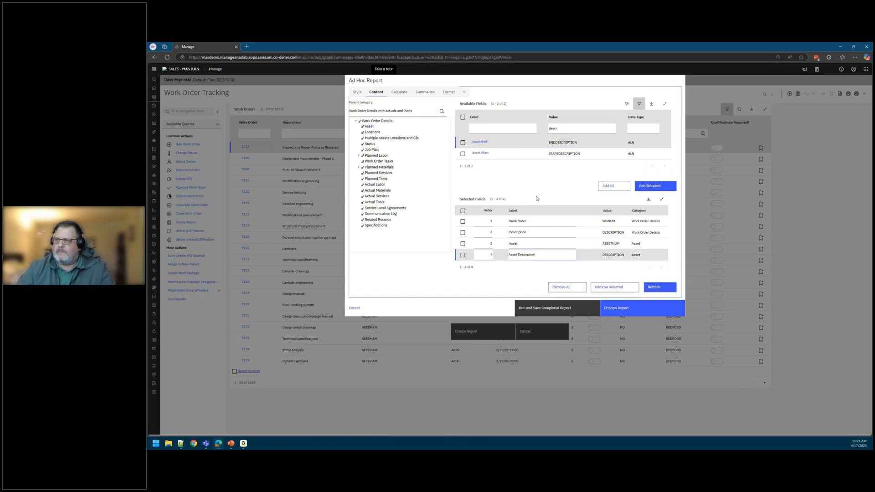
Step: Filter the Work Order Details field values by "=status" and add the Status field to the report
left_click(387, 121)
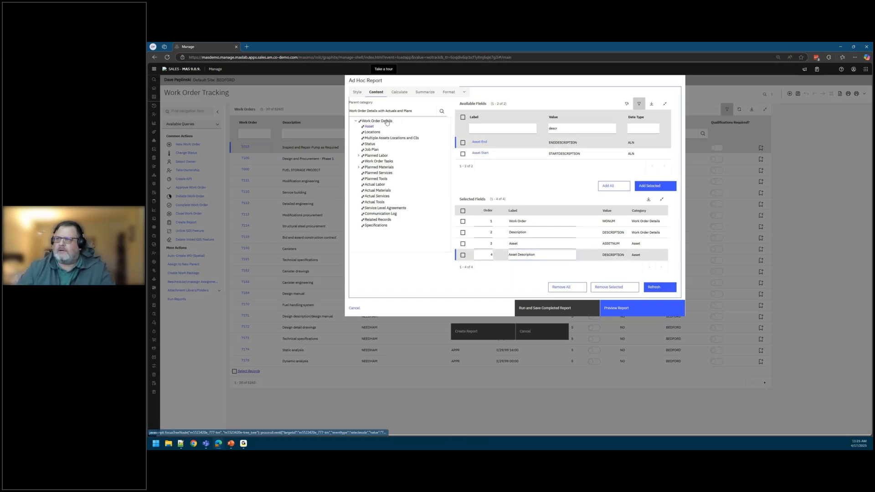
left_click(566, 128)
type("status")
key("Return")
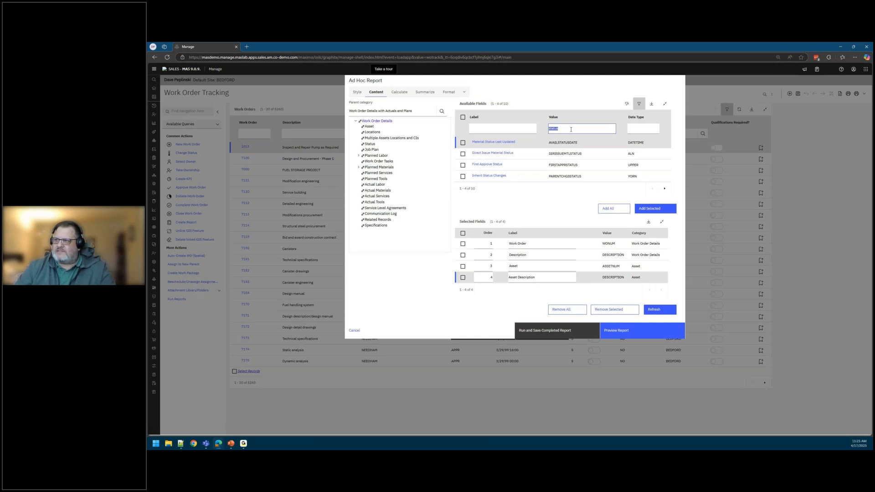
key("BackSpace")
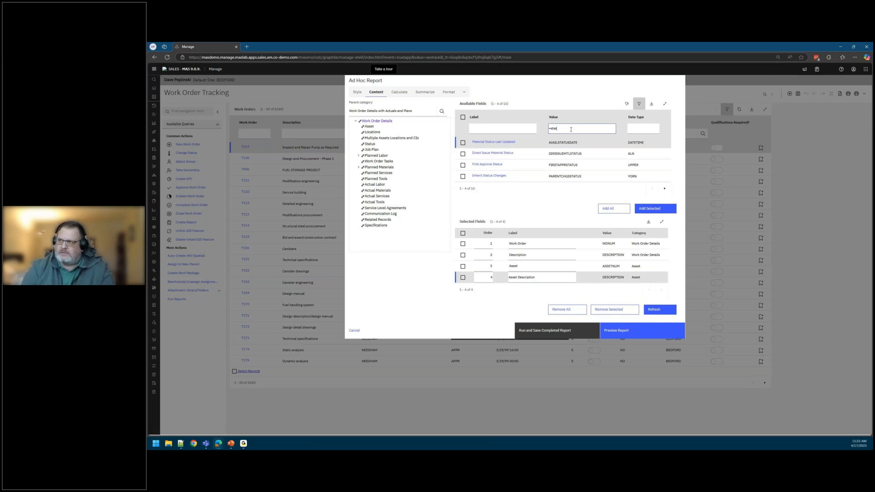
key("Return")
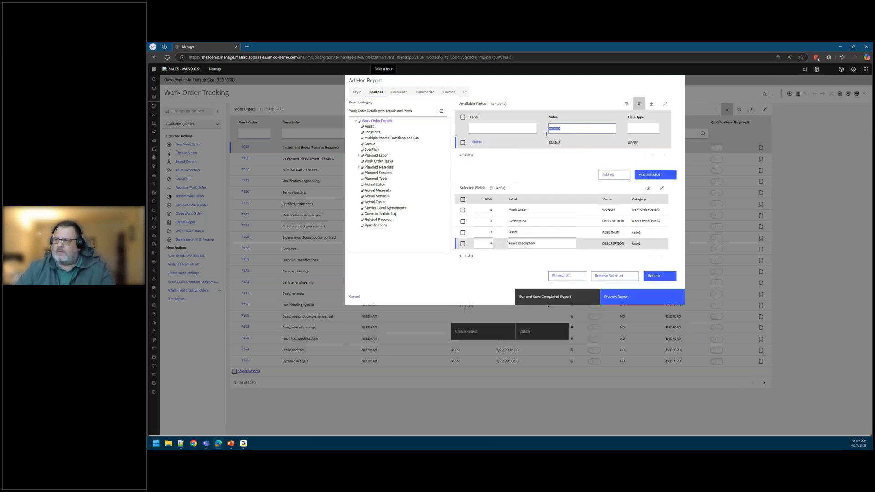
left_click(463, 143)
left_click(651, 175)
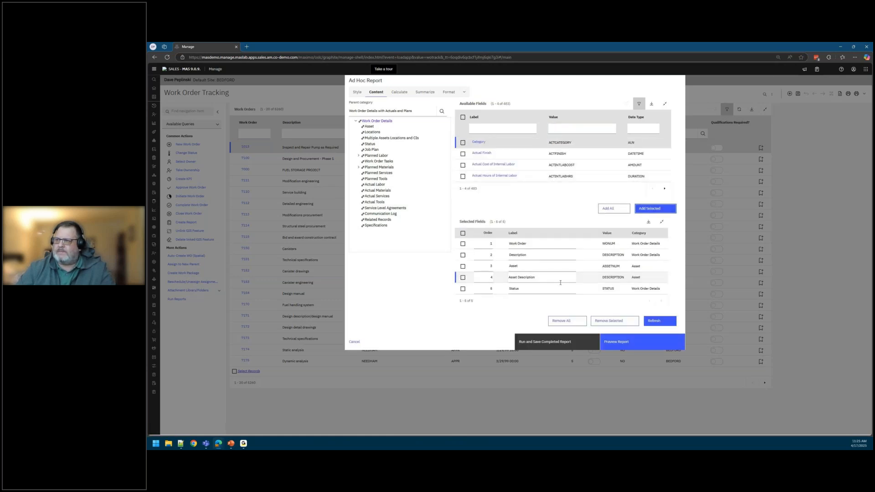
left_click(486, 289)
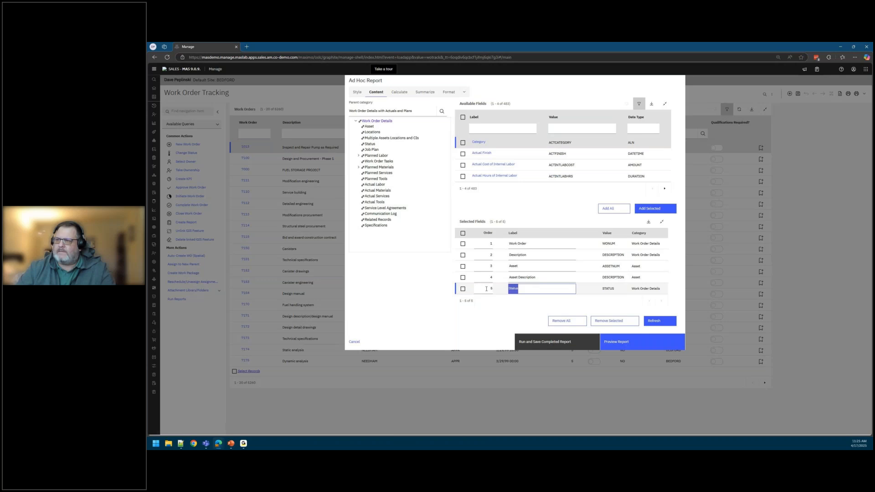
left_click(463, 289)
left_click(463, 289)
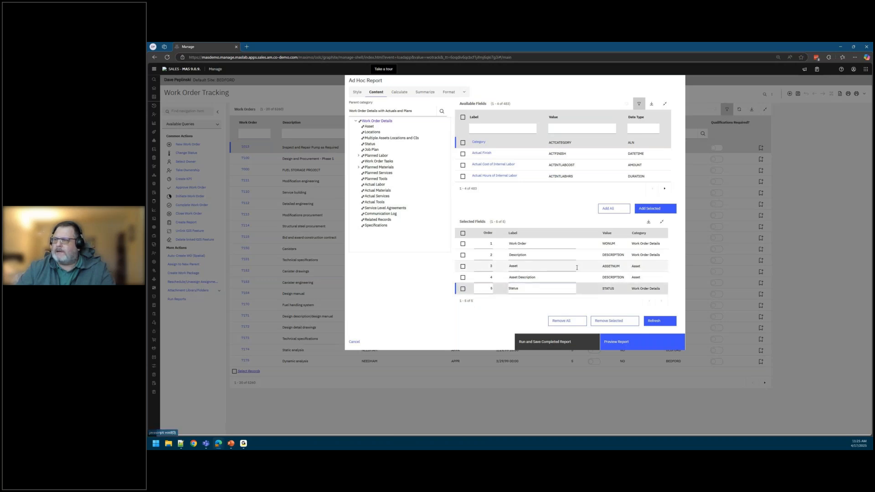
Step: Filter the Asset category's field values by "=status", add its Status field to the report, and relabel it "Asset Status"
left_click(369, 127)
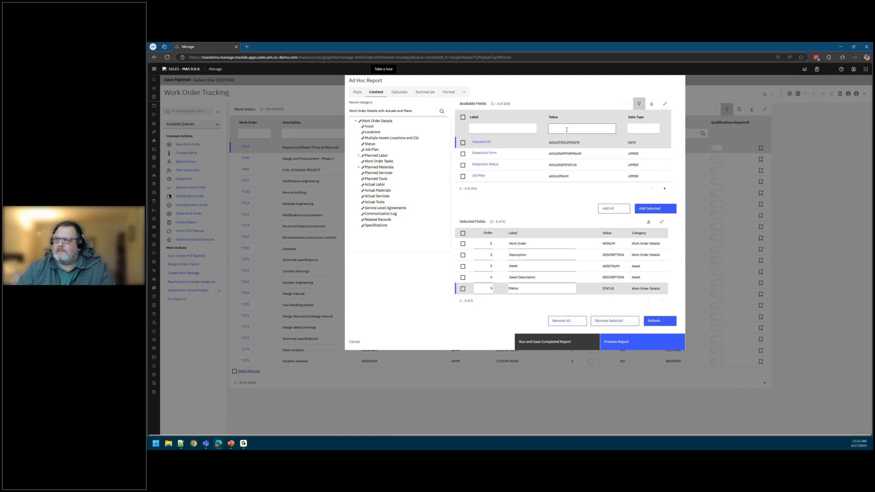
type("status")
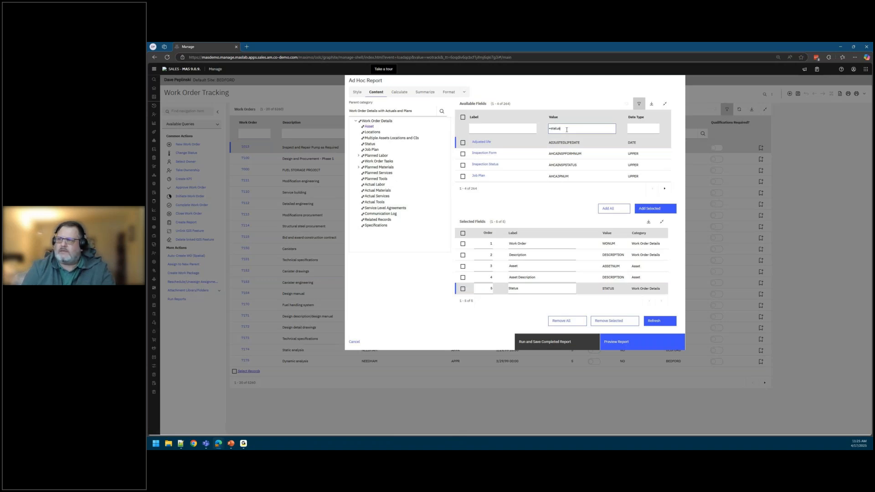
key("Return")
left_click(462, 142)
left_click(653, 175)
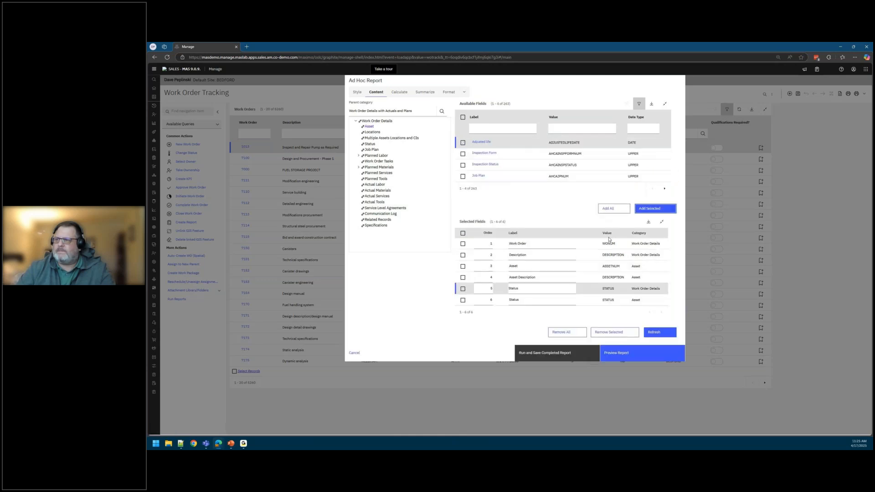
left_click(547, 301)
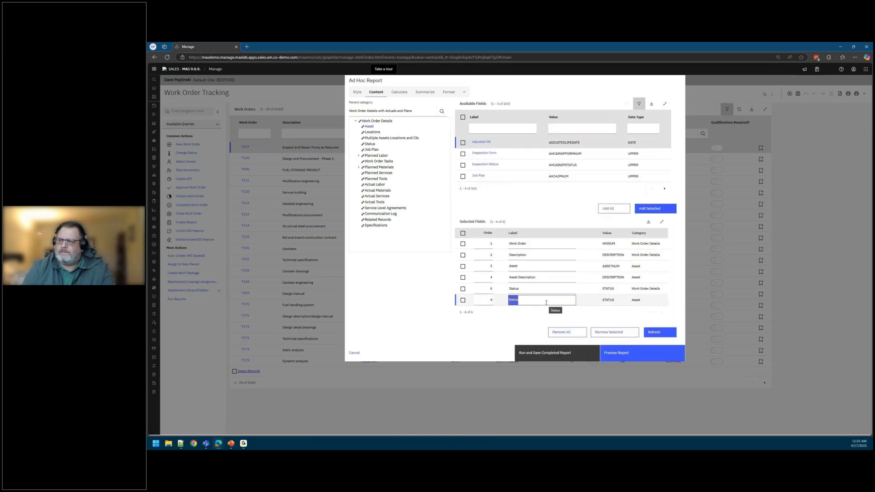
type("Asset Status")
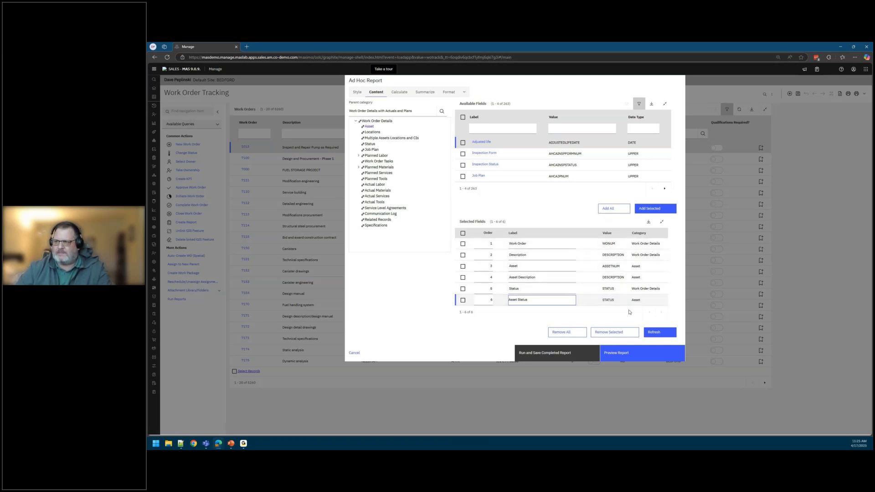
Step: Review the predefined calculation expressions and insert the Round template into the report's new expression
left_click(396, 93)
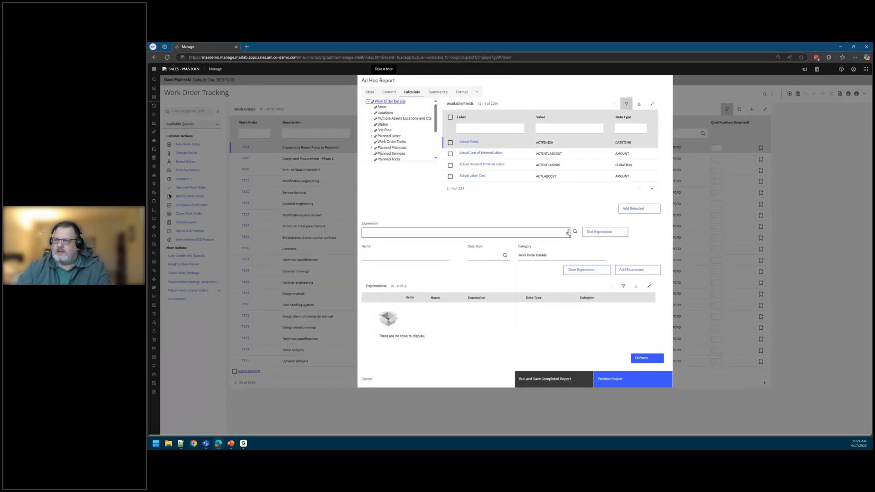
left_click_drag(571, 237, 615, 258)
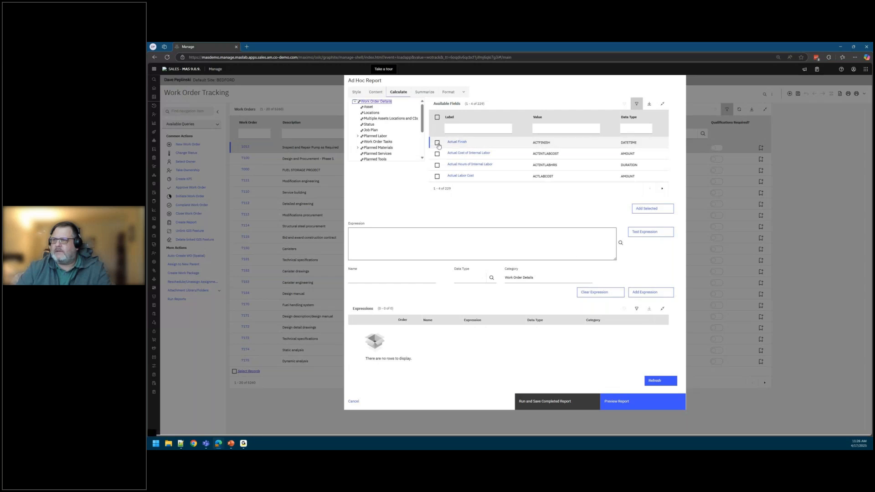
left_click(620, 242)
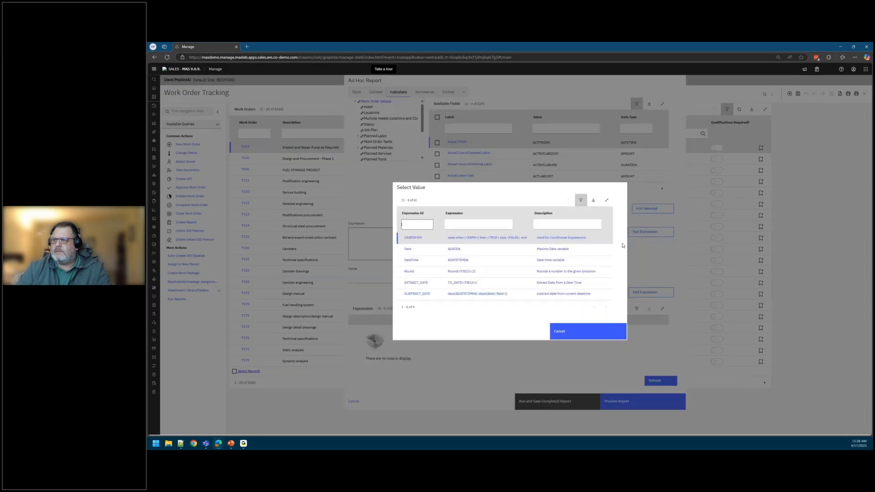
left_click(592, 331)
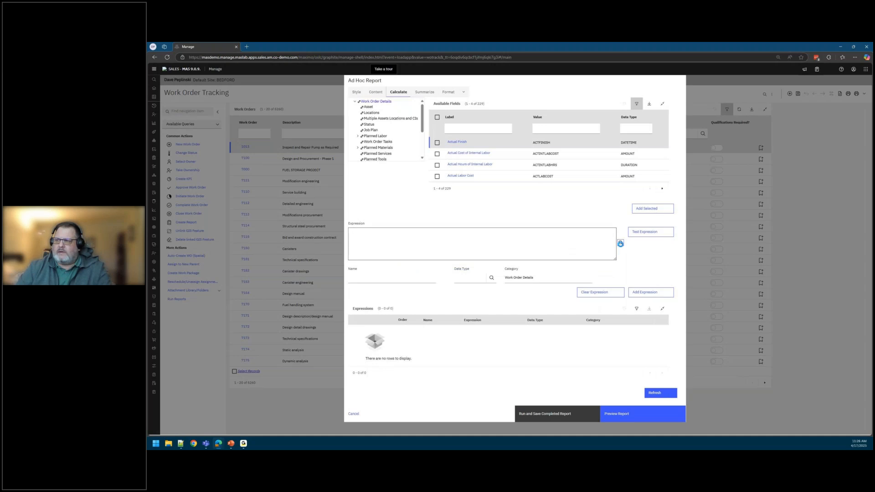
left_click(620, 243)
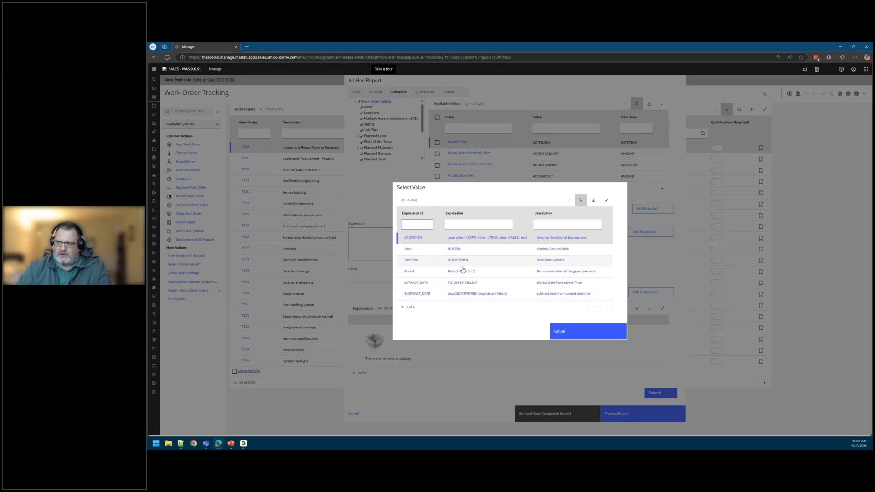
left_click(409, 272)
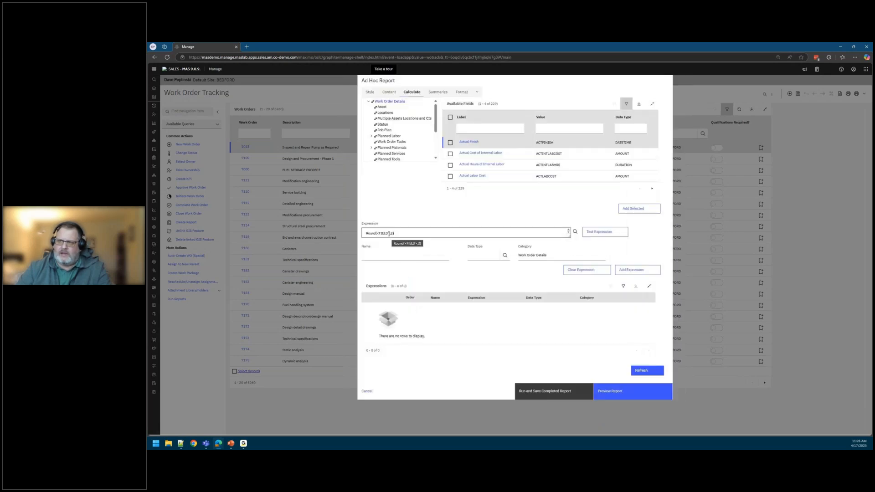
Step: Replace the Round template's field placeholder with ACTLABCOST and test the expression Round(ACTLABCOST,2)
key("BackSpace")
key("BackSpace")
key("BackSpace")
key("BackSpace")
key("BackSpace")
key("BackSpace")
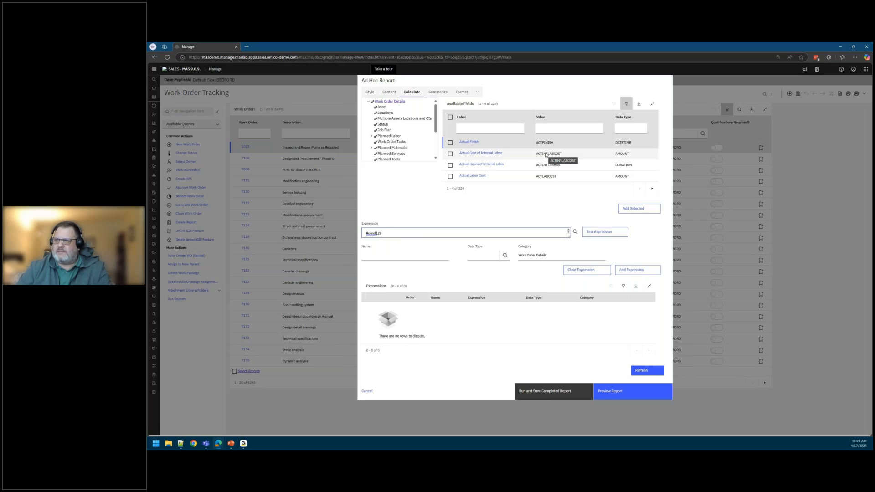
left_click_drag(556, 178, 551, 179)
left_click(551, 179)
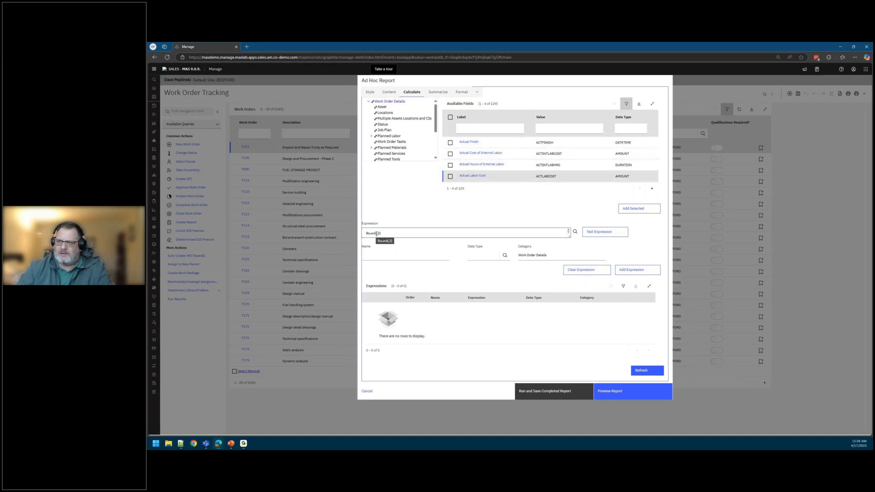
left_click(377, 234)
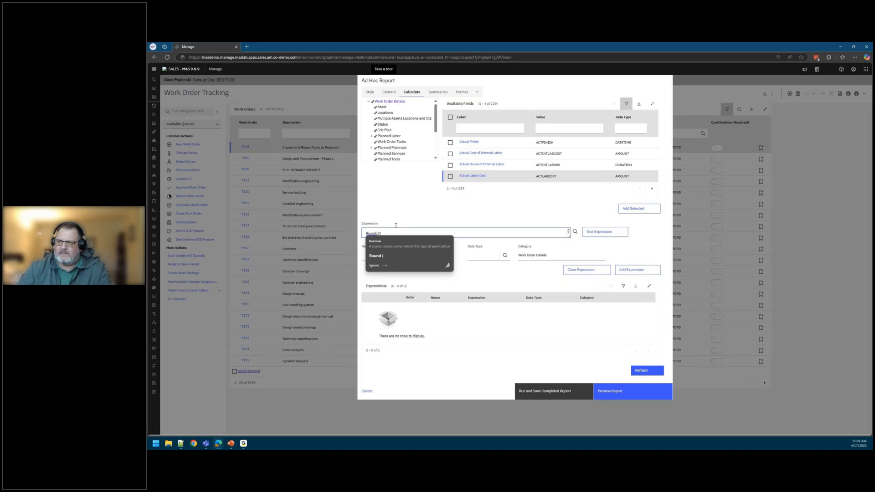
type("ACTLABCOST")
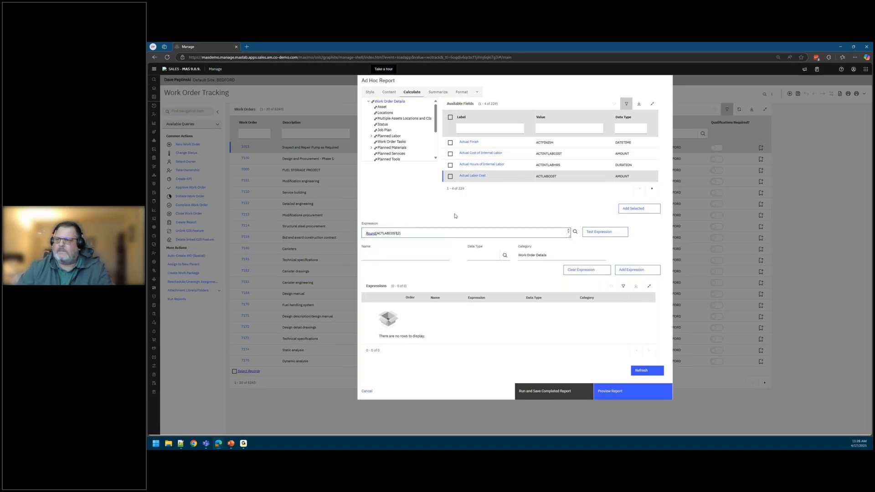
left_click(455, 215)
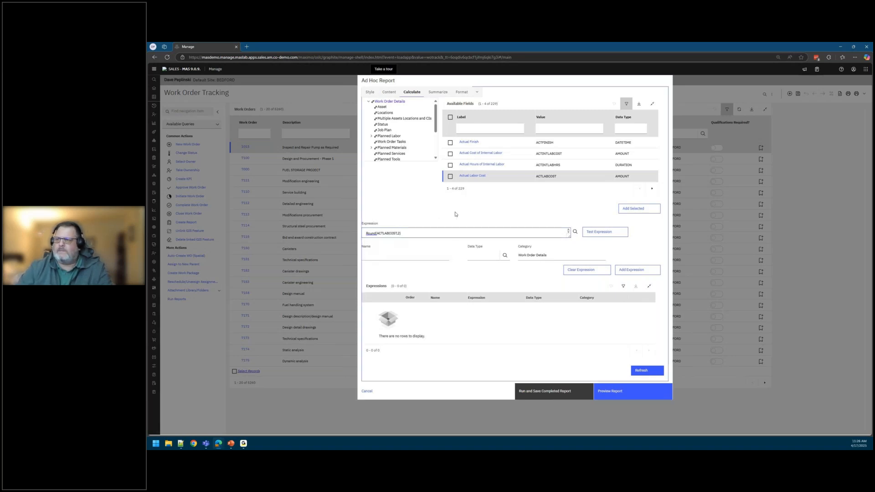
left_click(598, 233)
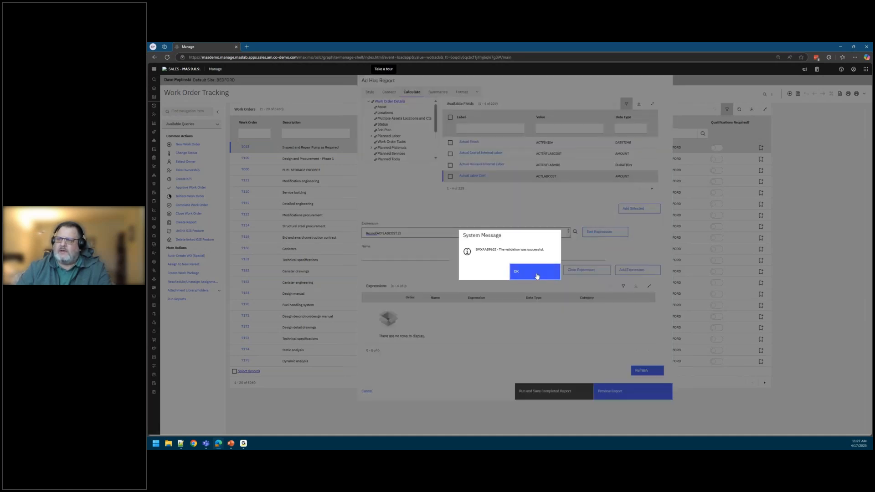
left_click(520, 276)
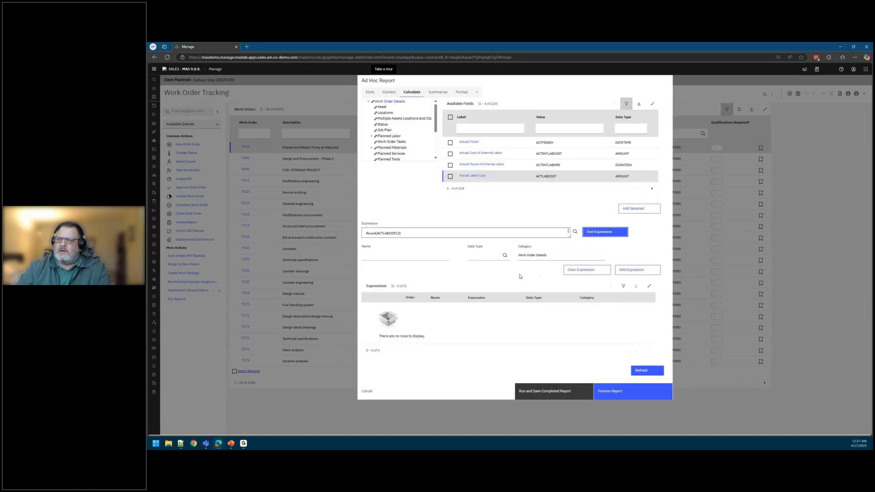
Step: Name the rounding expression "Actual Labor", set its data type to DECIMAL, and add it to the report's expressions
left_click(392, 255)
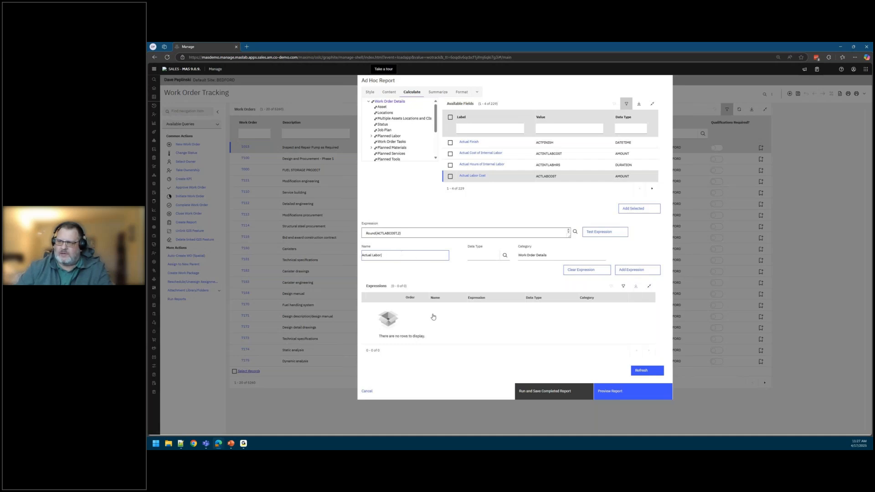
left_click(504, 256)
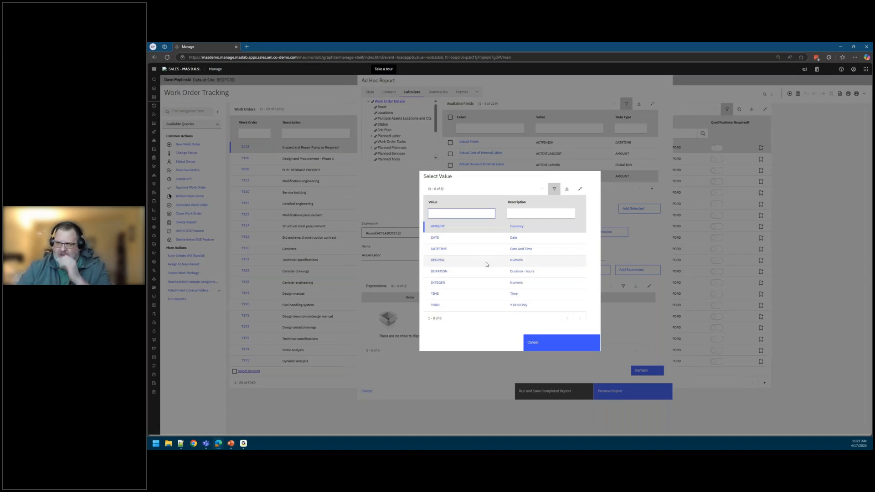
left_click(439, 260)
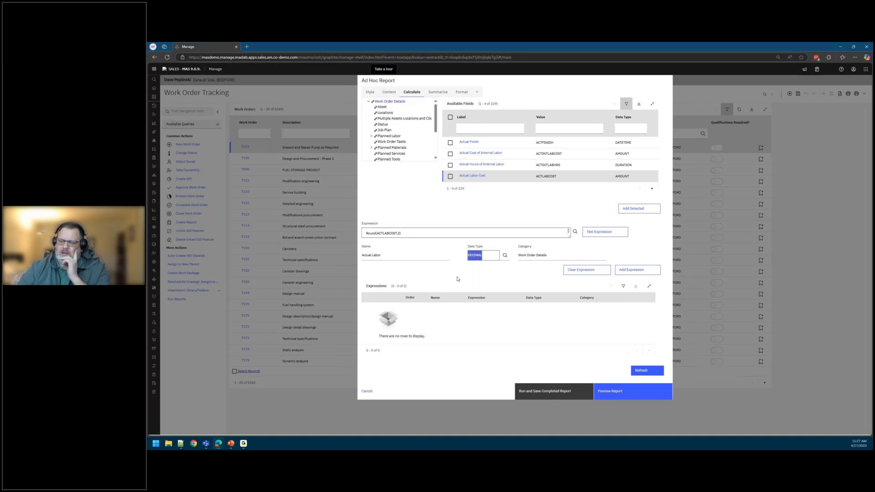
left_click(636, 210)
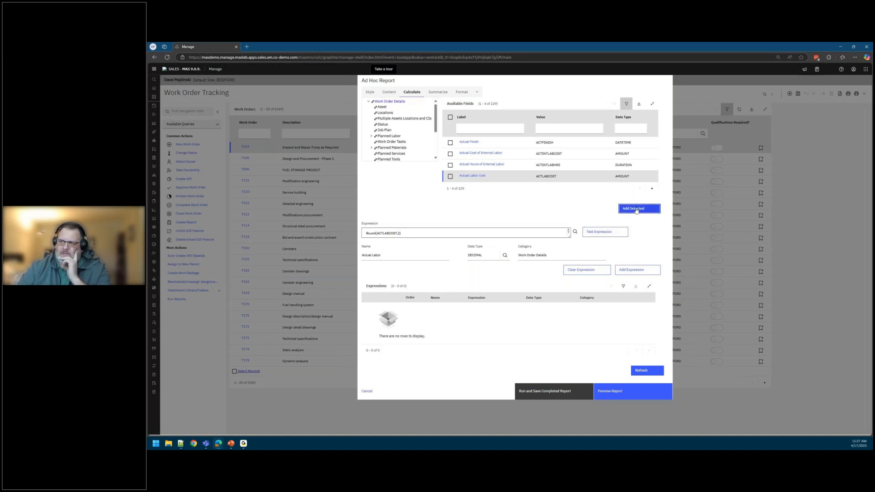
left_click(631, 271)
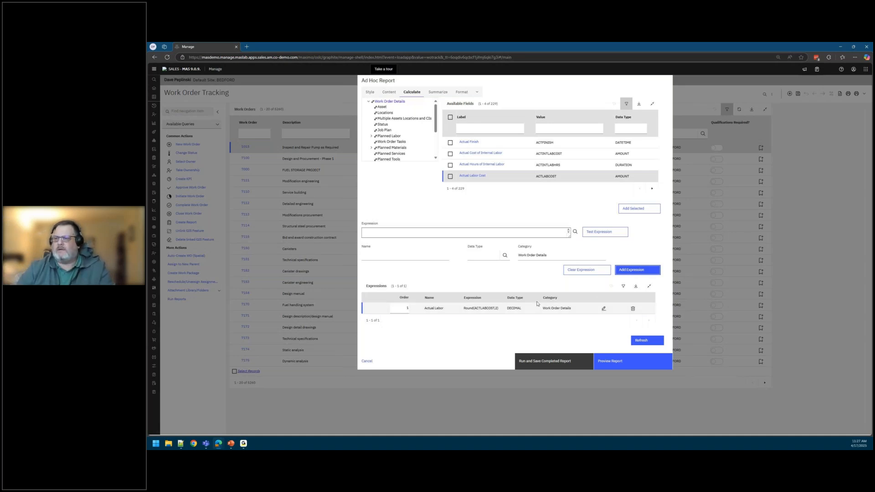
Step: Insert the SUBTRACT_DATE expression template, replace its field placeholder with REPORTDATE, and test the expression
left_click(575, 232)
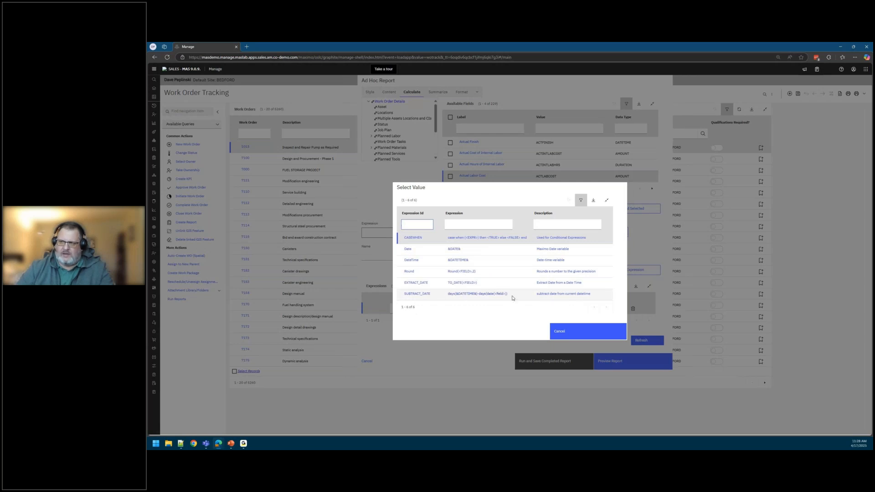
left_click(427, 295)
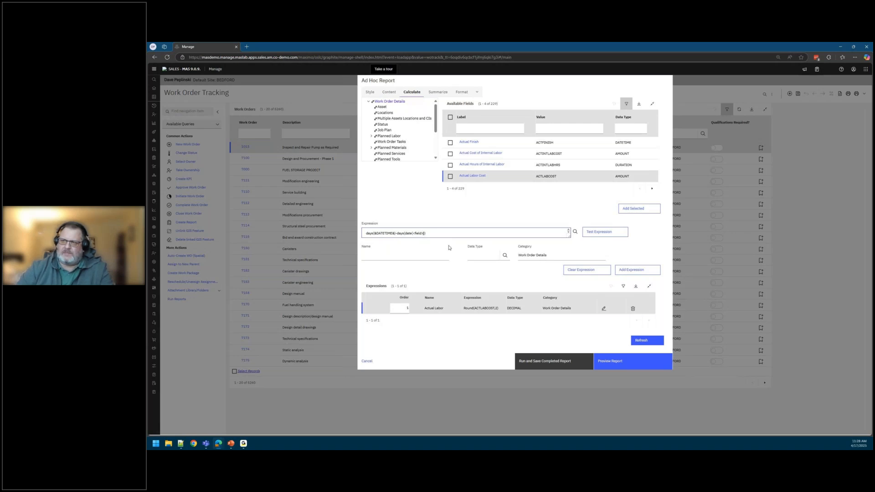
key("BackSpace")
key("BackSpace")
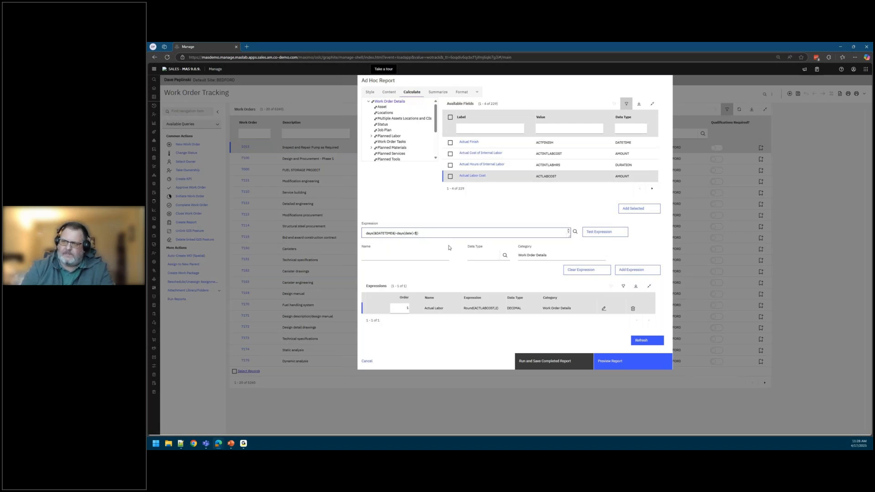
type("ATE")
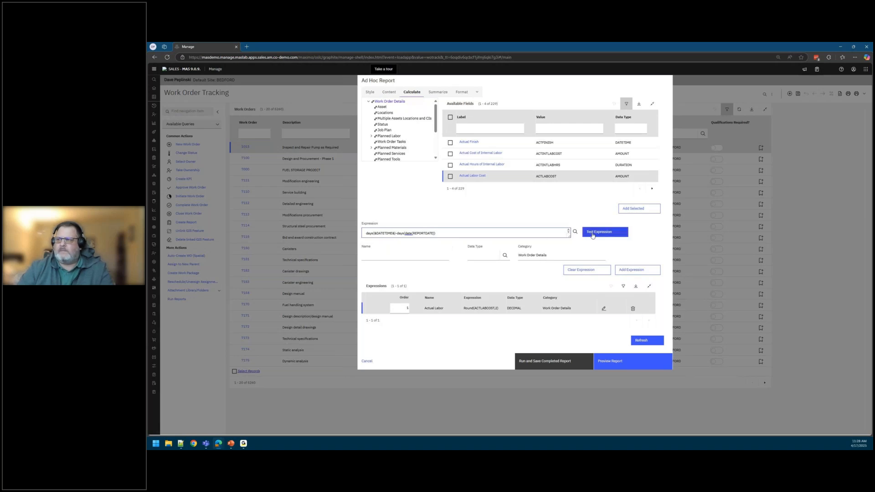
left_click(592, 233)
left_click(551, 273)
Step: Name the date difference expression "aging", set its data type to DECIMAL, and add it to the report's expressions
left_click(408, 258)
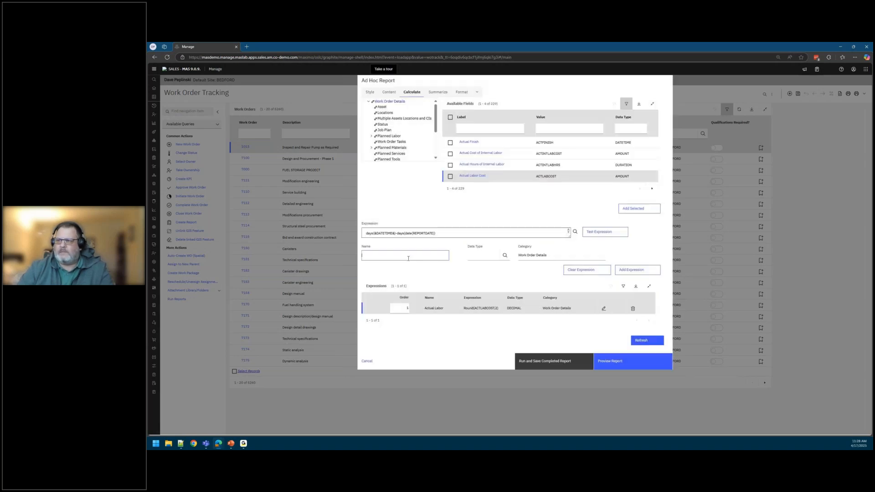
type("aging")
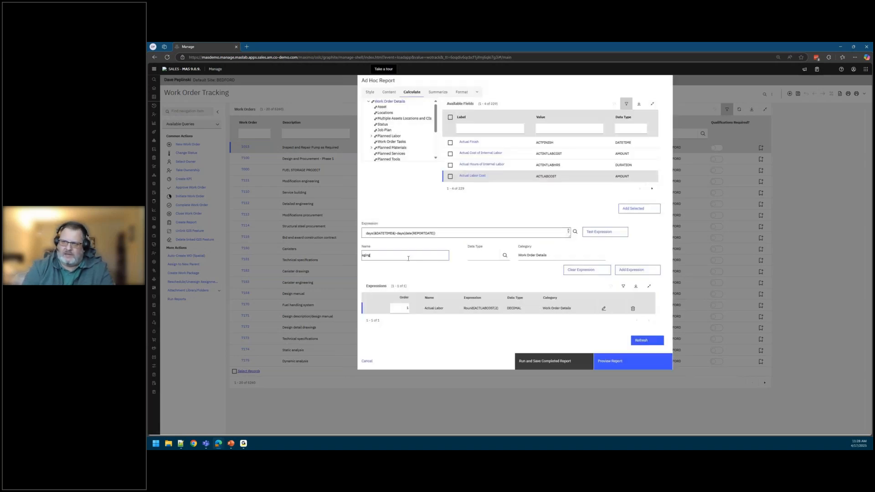
left_click(505, 256)
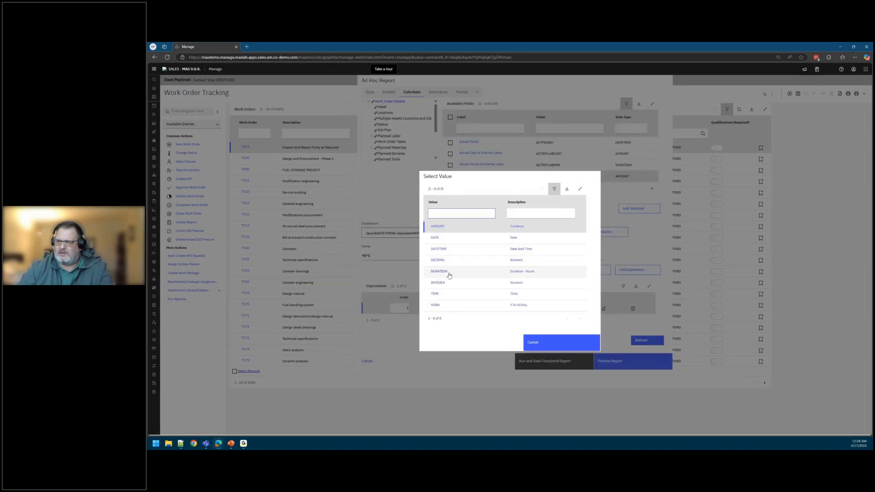
left_click(437, 260)
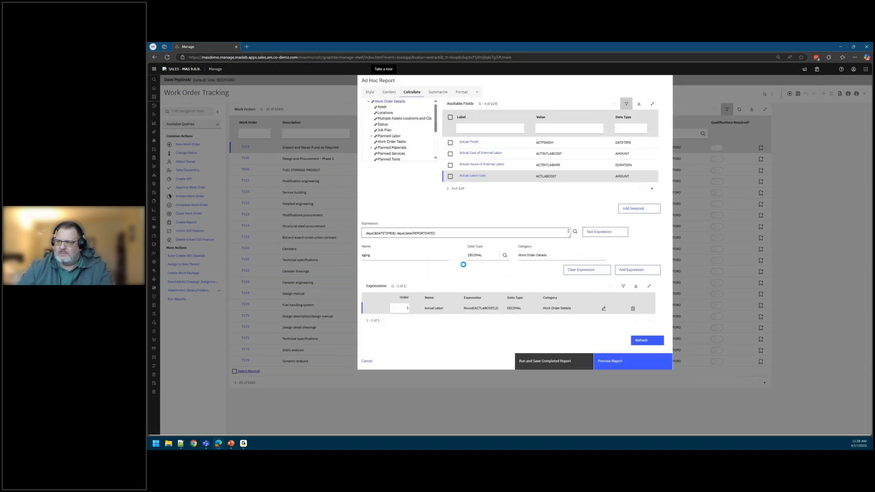
left_click(642, 269)
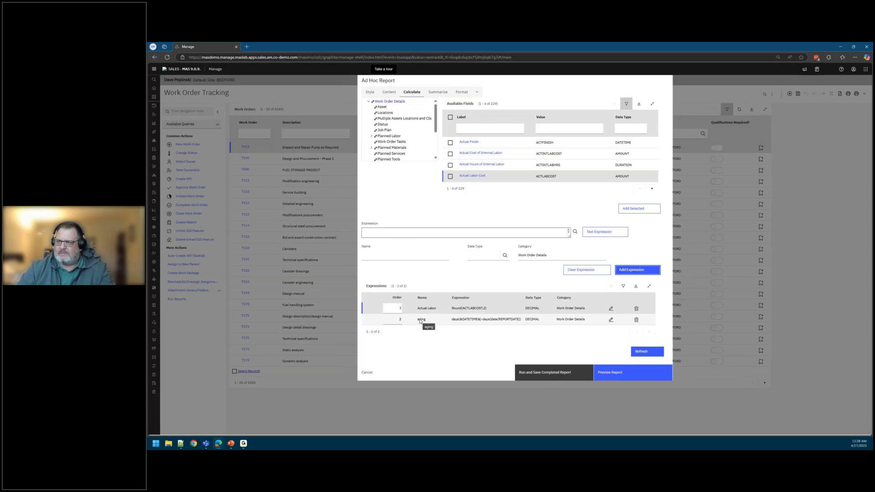
Step: Add a Total summary of the Actual Labor Cost field to the report's summaries
left_click(439, 88)
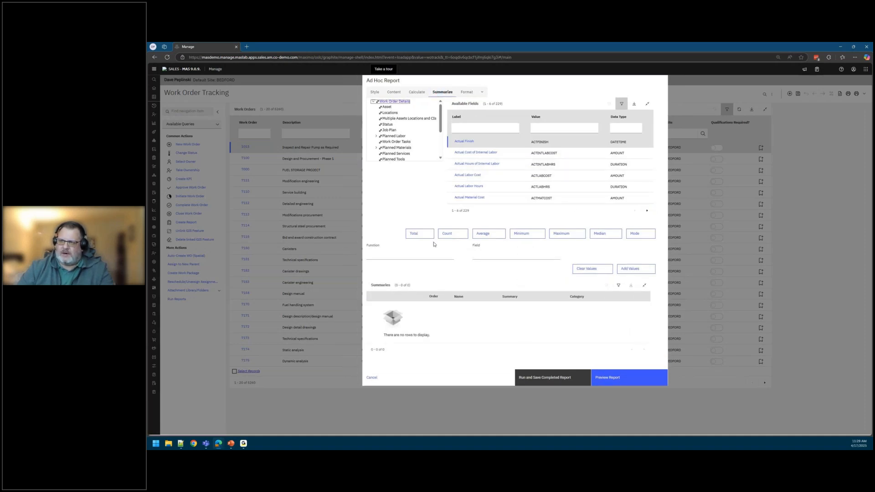
left_click(448, 235)
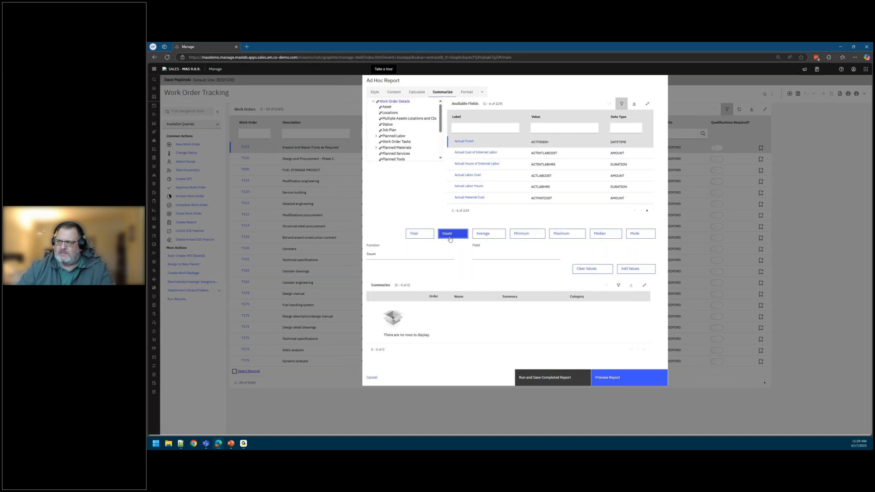
left_click(488, 257)
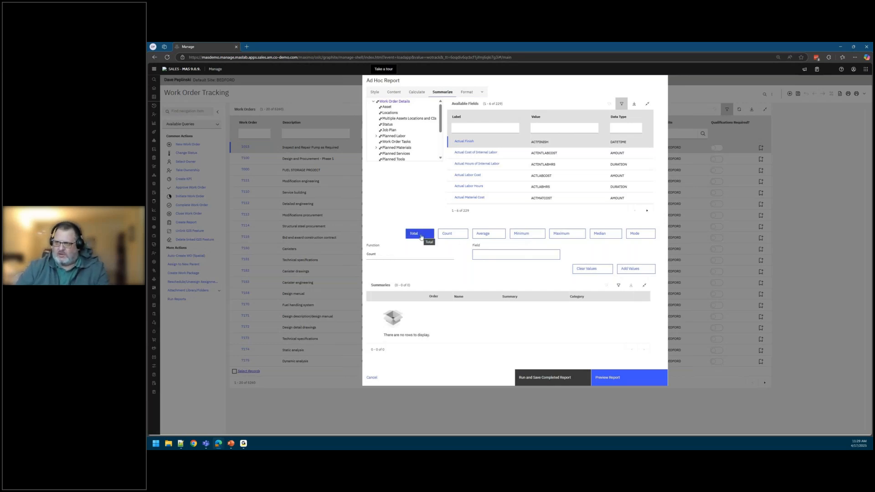
left_click(401, 252)
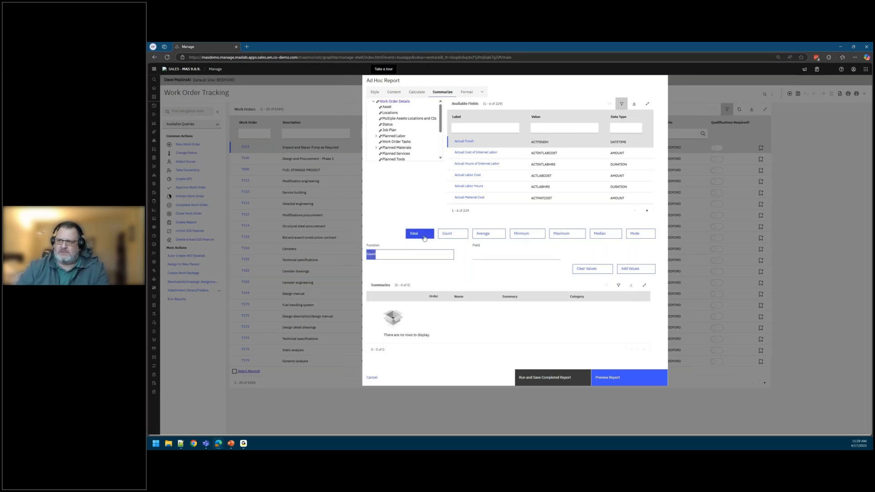
left_click(424, 236)
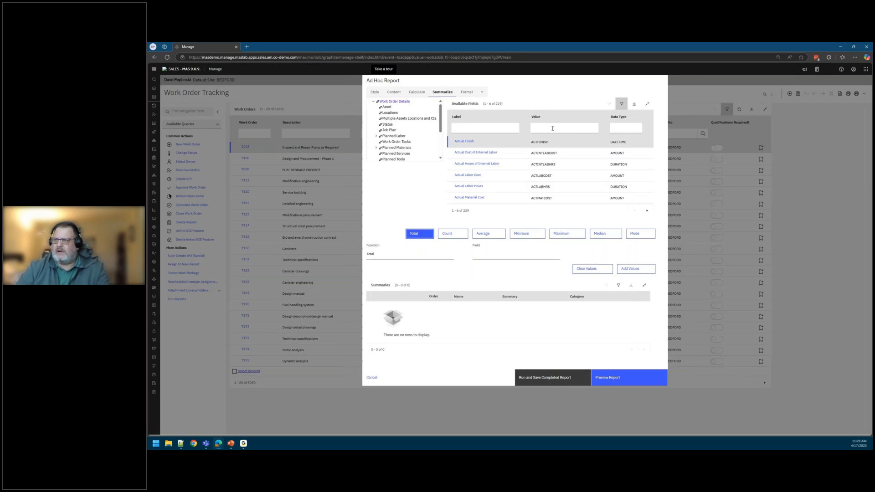
left_click(477, 176)
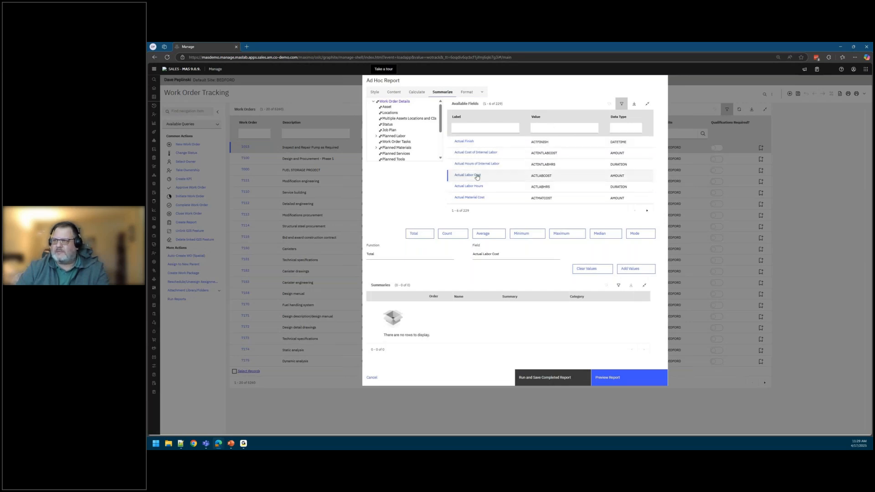
left_click(647, 270)
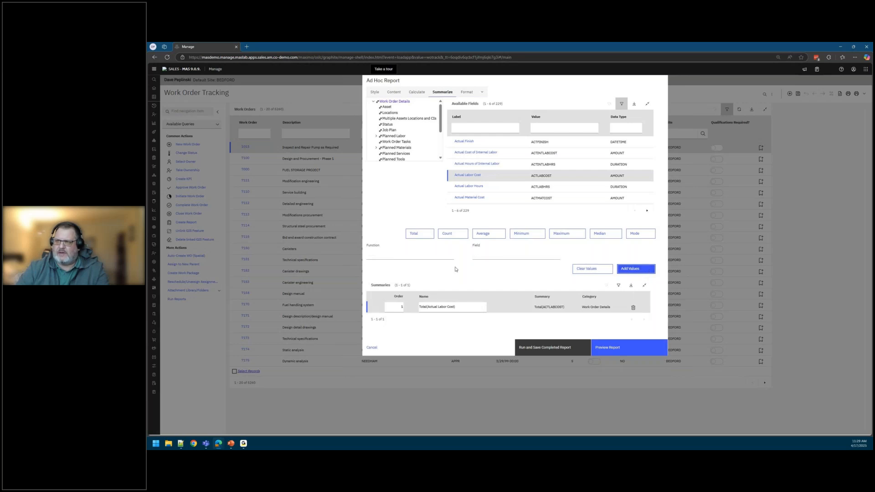
Step: Filter the available fields for "workorder" and add a Count summary of WORKORDERID to the report
left_click(452, 234)
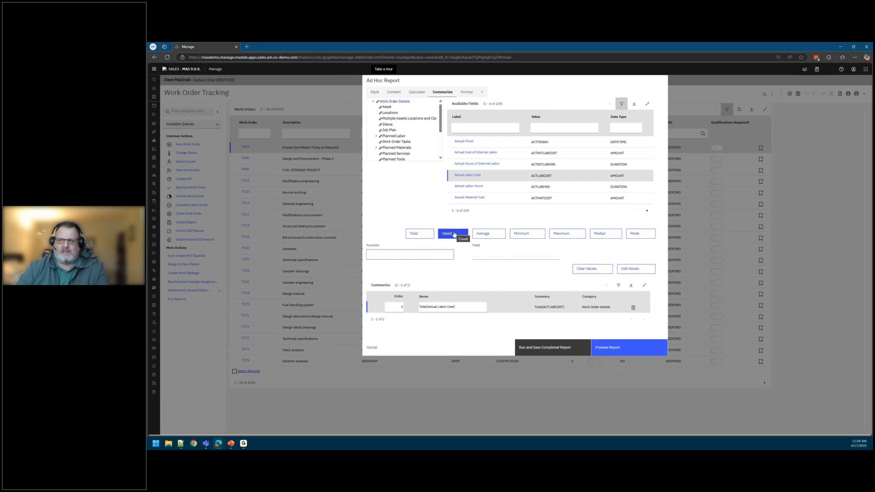
left_click(454, 233)
left_click(487, 257)
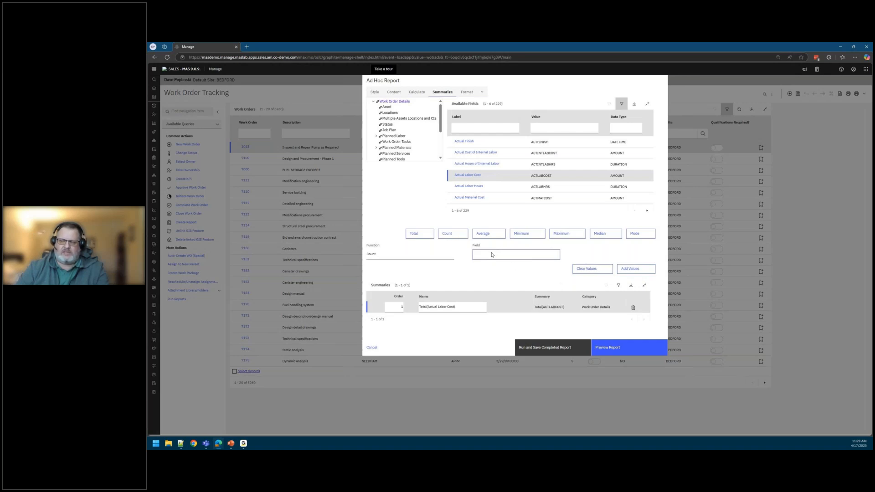
left_click(479, 127)
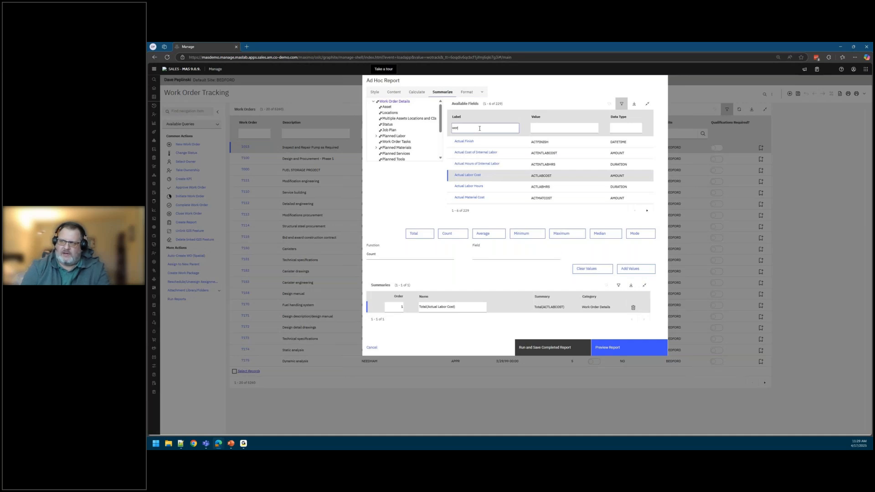
key("Return")
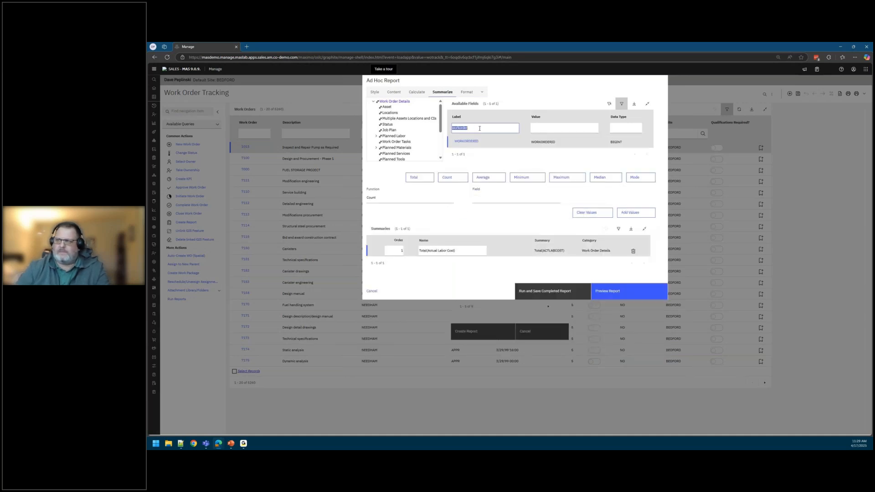
left_click(474, 143)
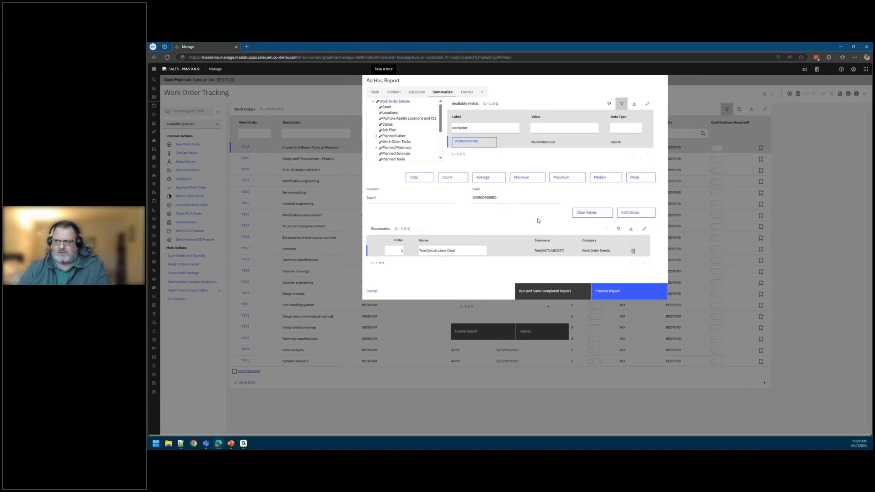
left_click(624, 213)
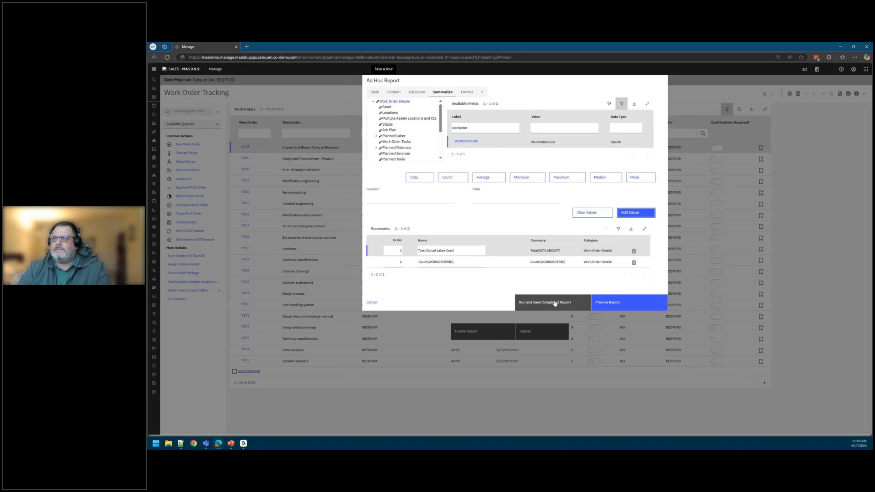
Step: Examine which fields the report format settings offer for filtering and sorting, without selecting any
left_click(468, 92)
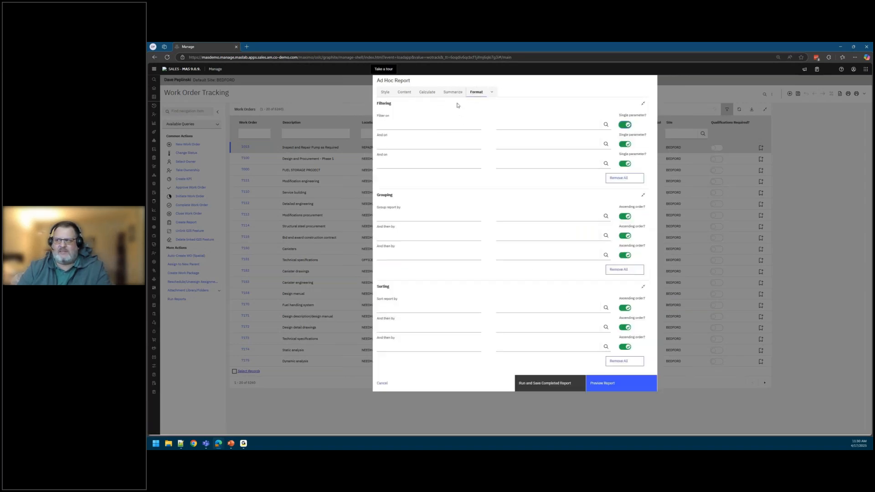
left_click(414, 126)
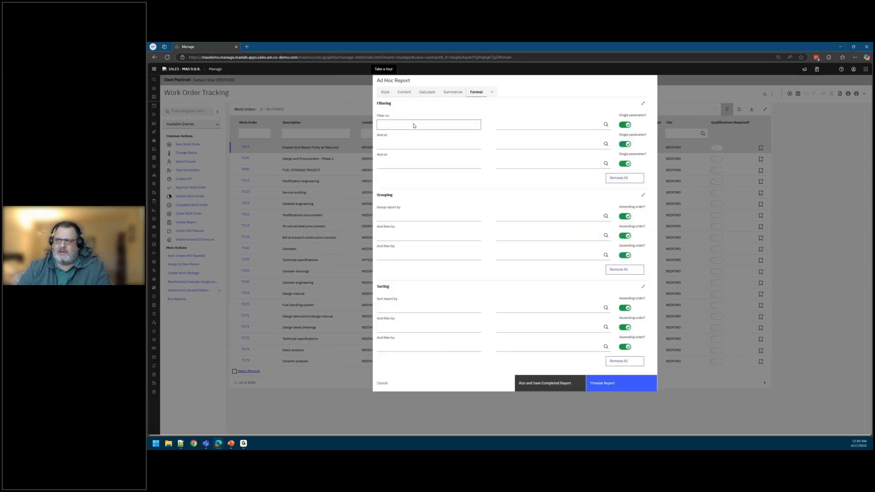
left_click(605, 124)
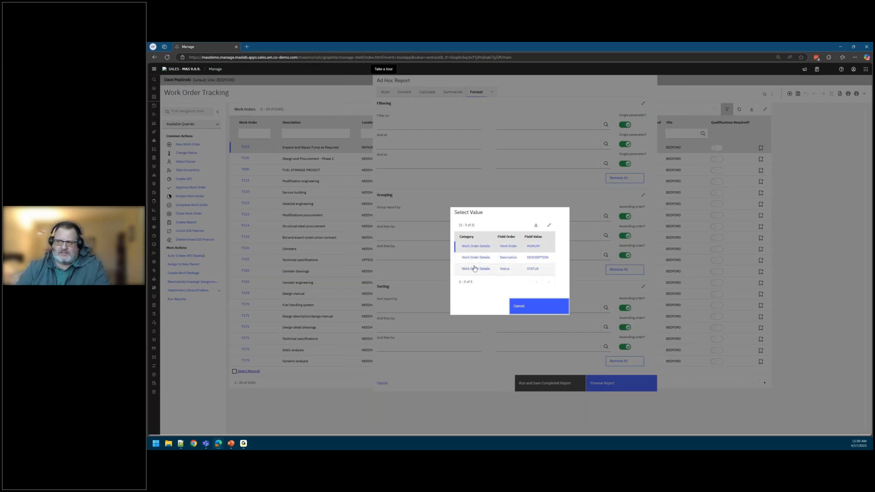
left_click(534, 307)
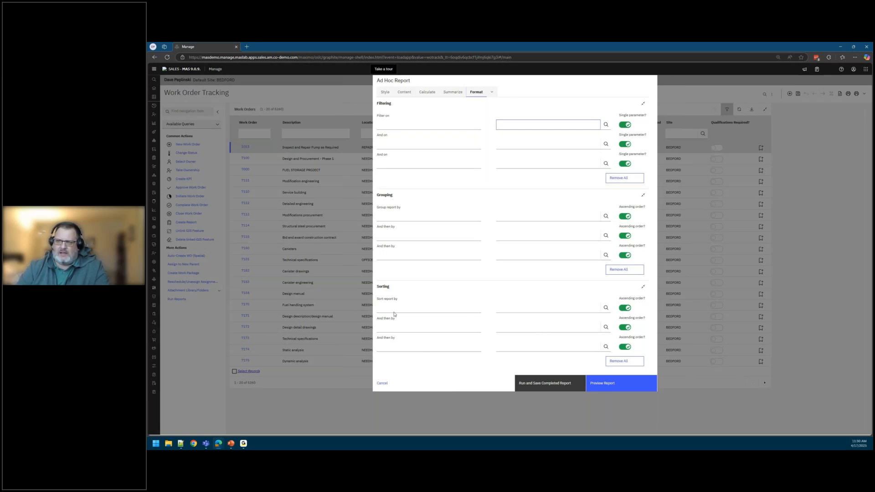
left_click(436, 310)
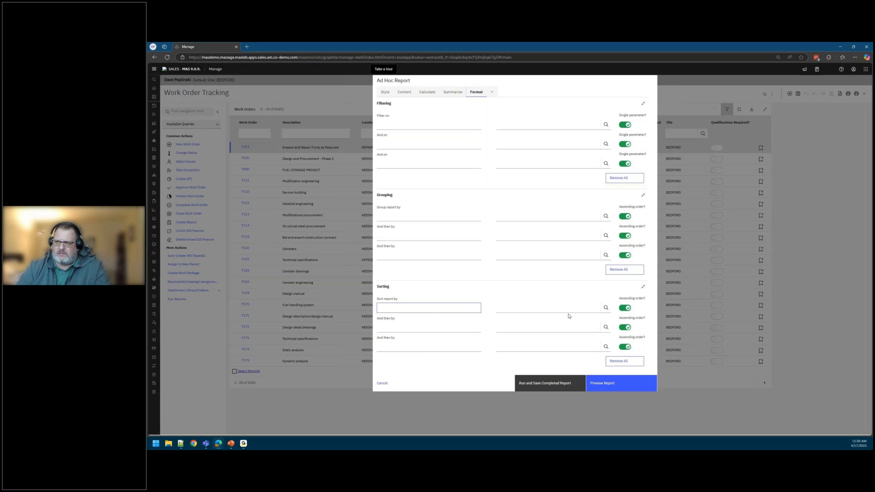
left_click(605, 307)
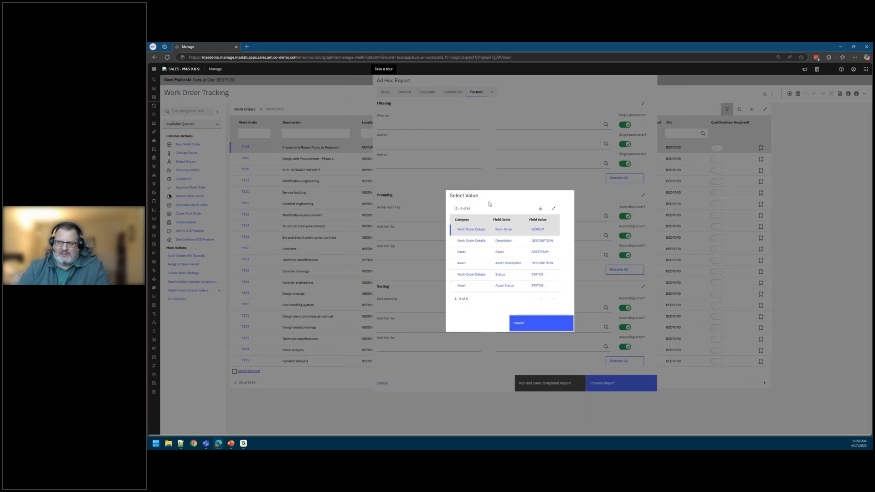
left_click(531, 325)
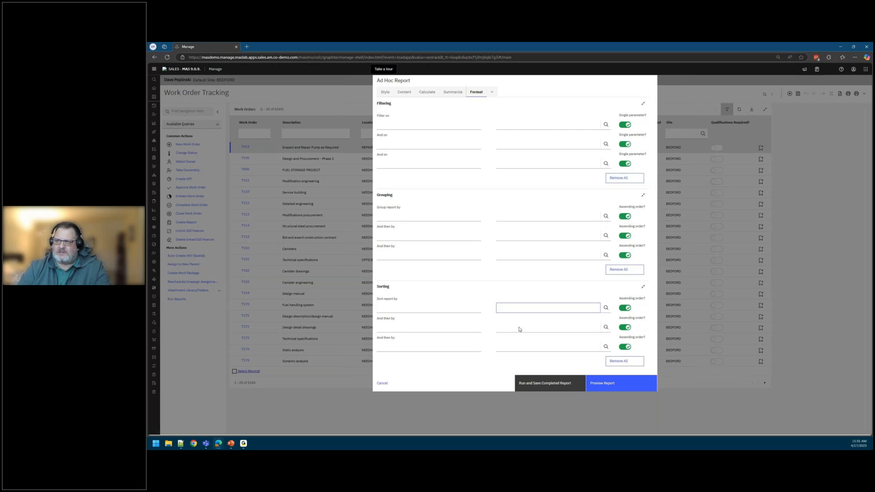
Step: Run and save the completed ad hoc report, and always allow pop-ups and redirects from the Maximo site
left_click(557, 384)
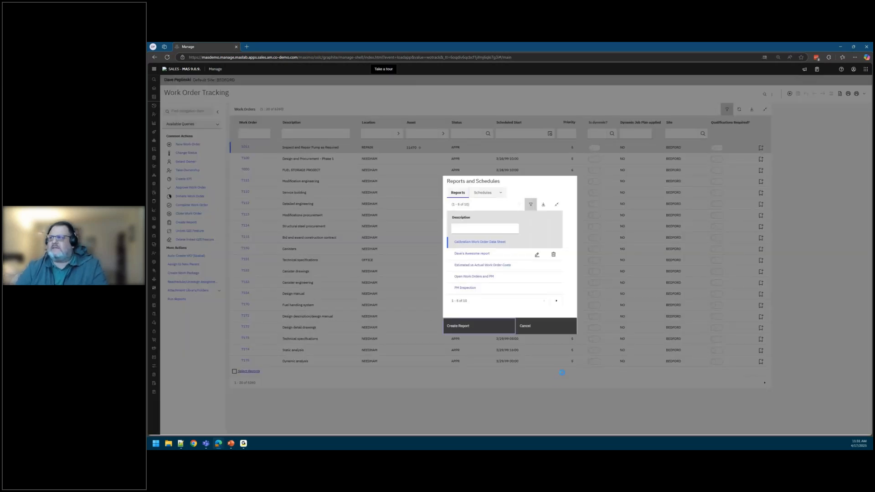
left_click(765, 57)
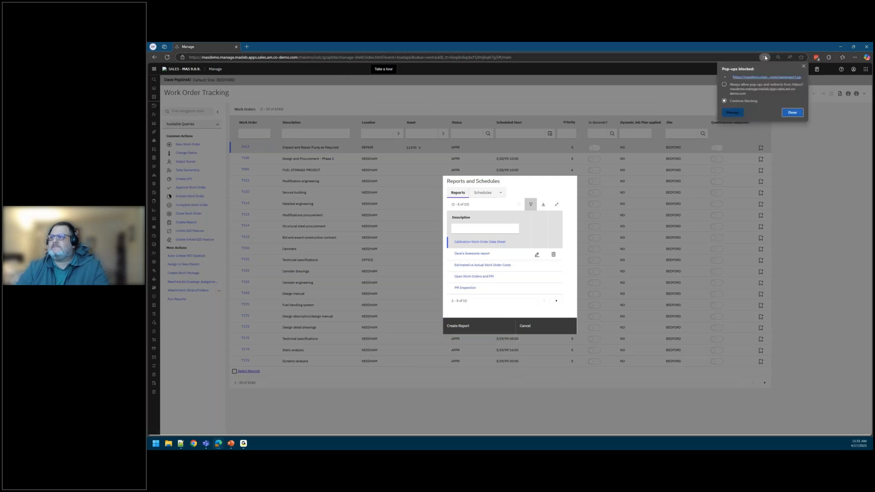
left_click(725, 85)
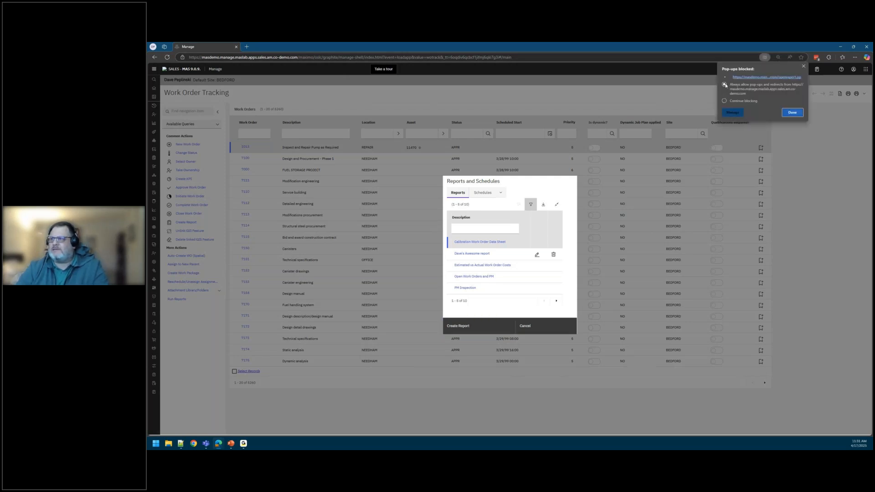
left_click(795, 115)
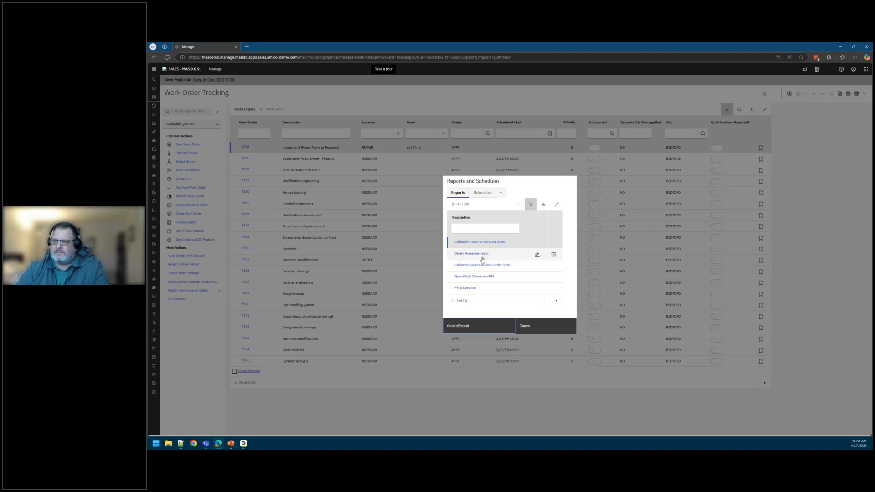
Step: Reopen the work order reports list and open the request page of the newly saved ad hoc report
left_click(535, 328)
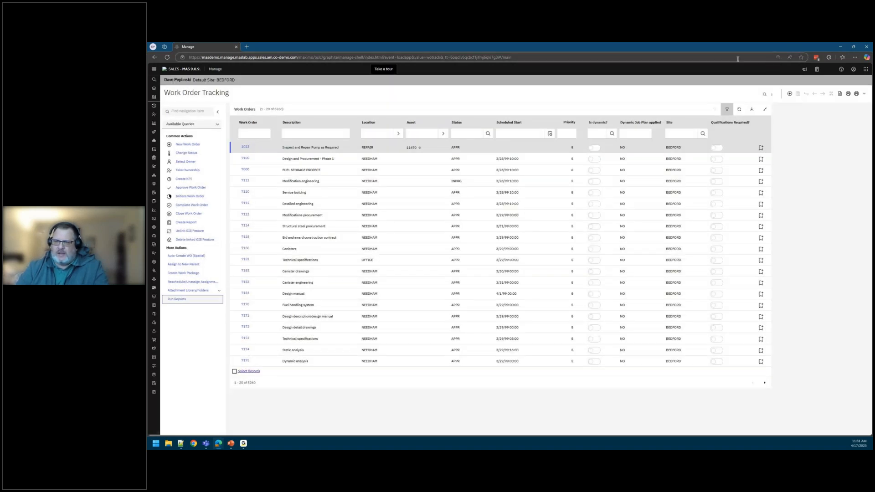
left_click(185, 299)
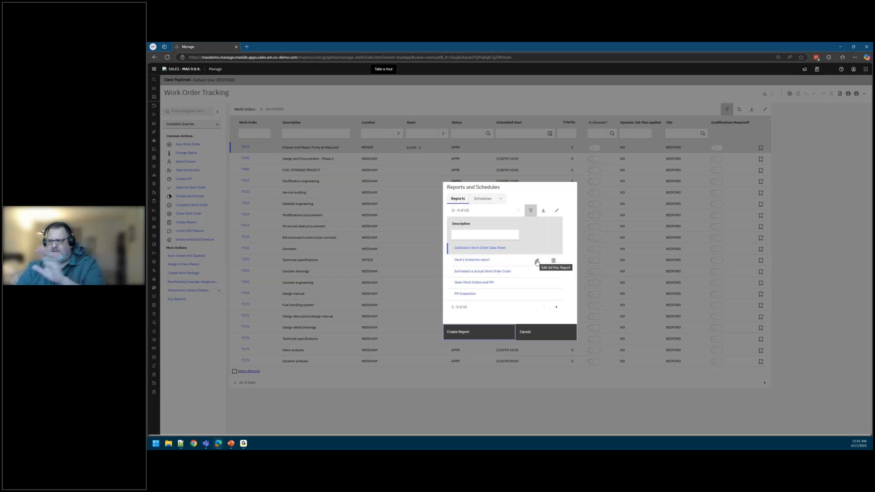
left_click(473, 260)
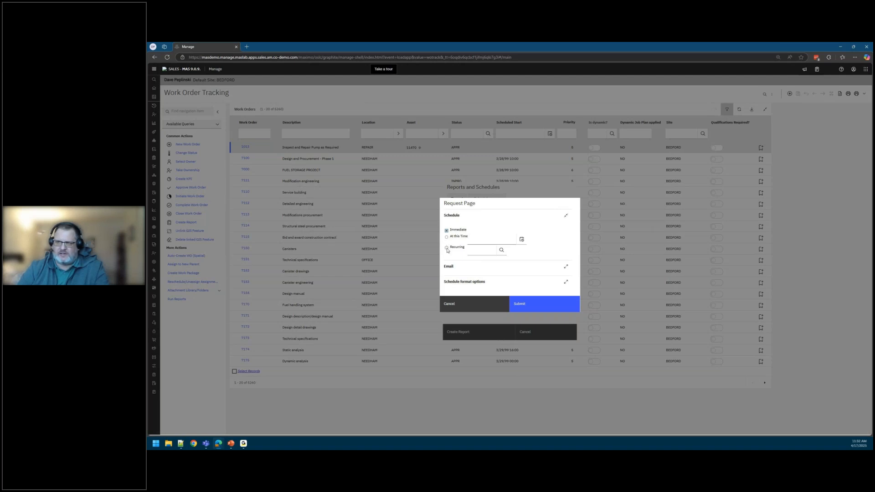
Step: Try a recurring schedule of every 1 day at 00:00 and go to the e-mail recipient entry
left_click(501, 250)
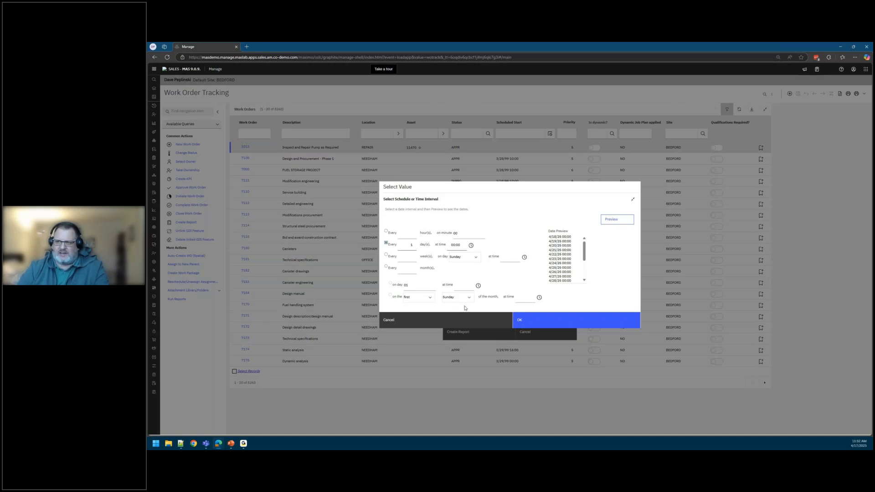
left_click(538, 323)
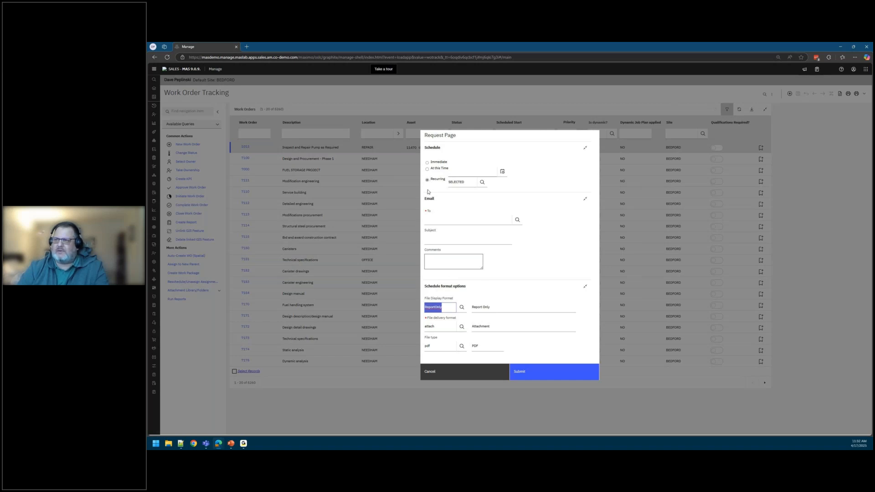
left_click(433, 221)
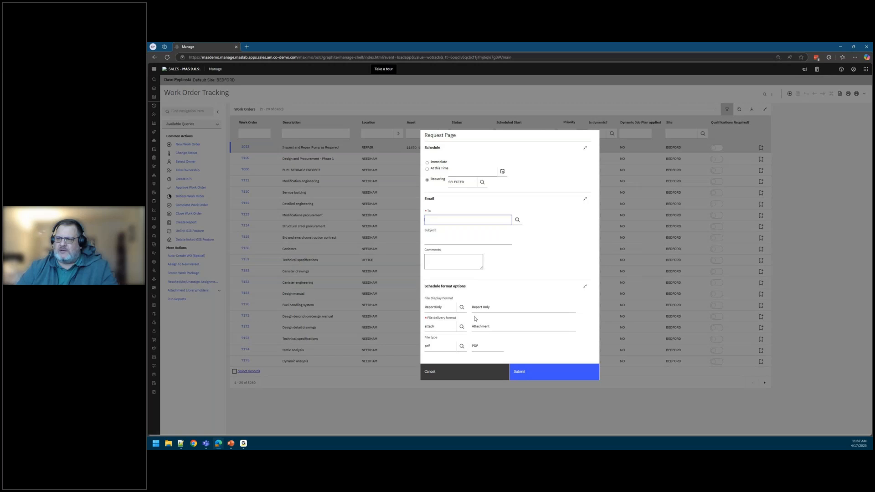
Step: Set the report schedule to Immediate, submit the request, and close the report viewer after reviewing the output
left_click(428, 163)
left_click(427, 163)
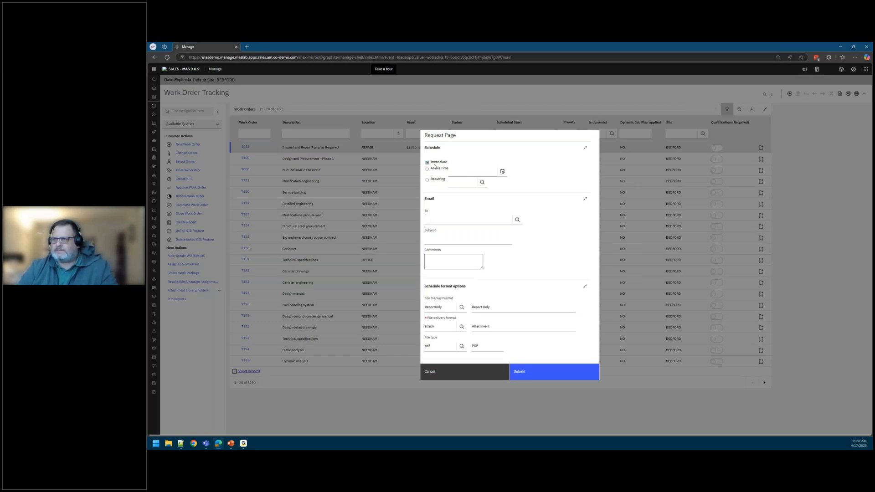
left_click(534, 373)
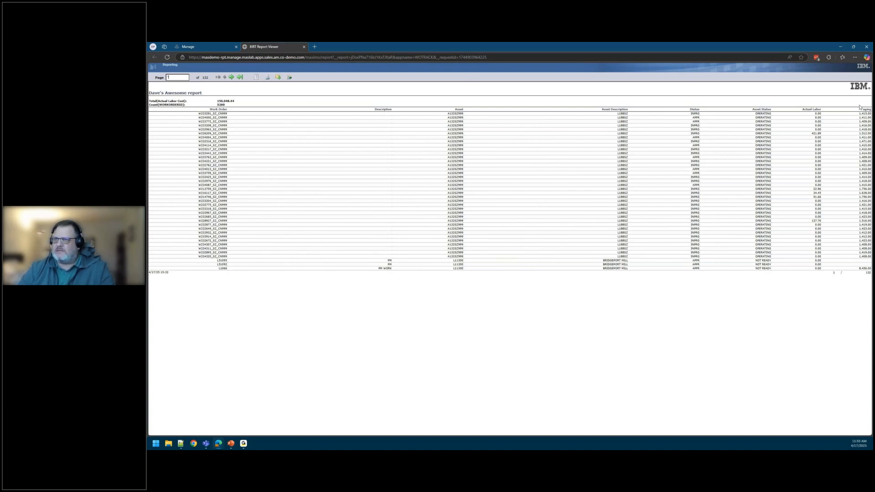
left_click(304, 47)
Step: Open the saved ad hoc report for editing and load its Actual Labor calculated expression into the expression editor
left_click(537, 254)
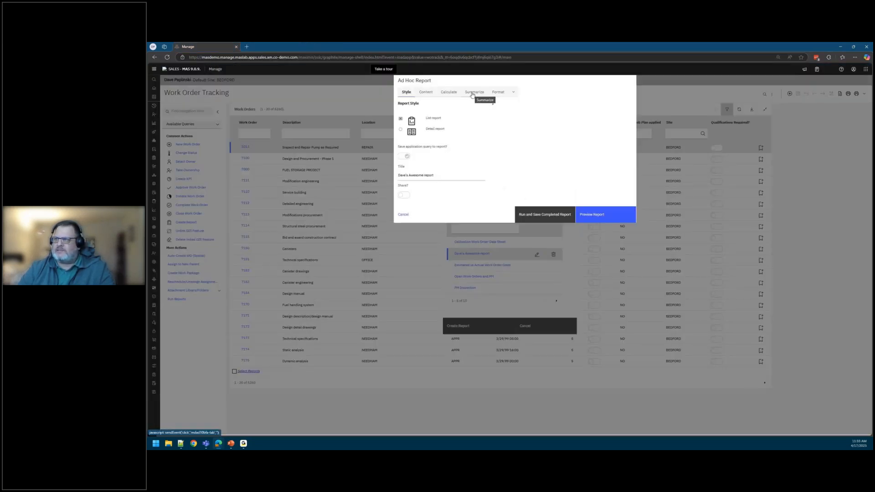
left_click(447, 91)
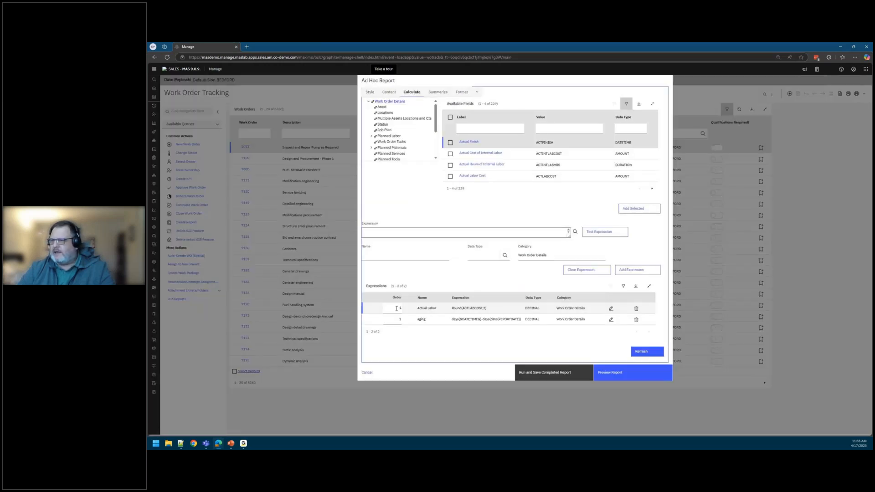
left_click(611, 309)
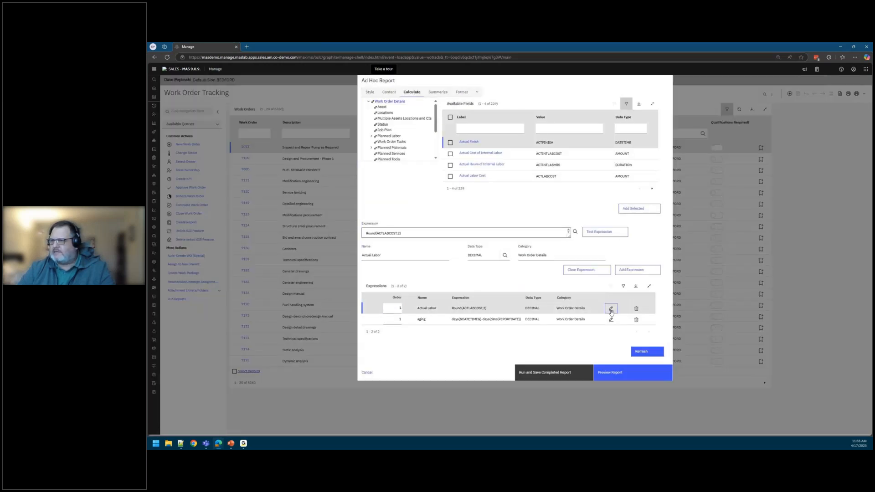
Step: Revise the aging expression to wrap the day difference in parentheses and divide it by 365, and run and save the completed report
left_click(490, 309)
left_click(612, 310)
left_click(608, 321)
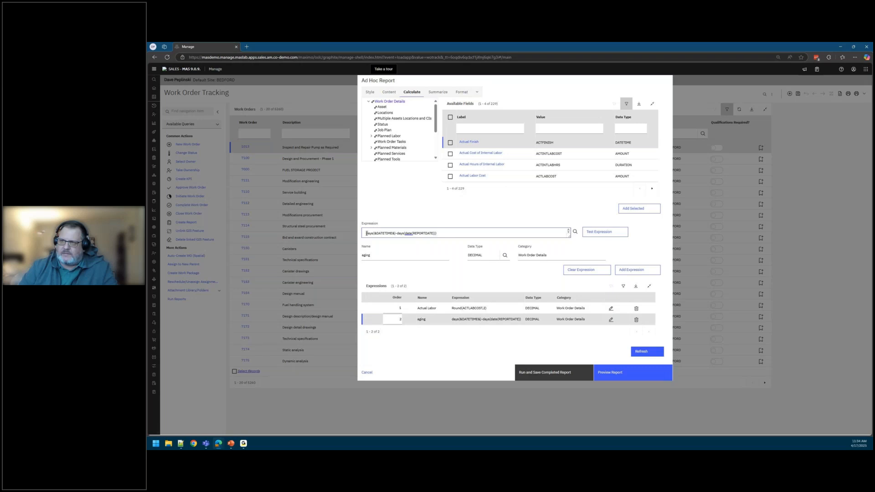
type("(")
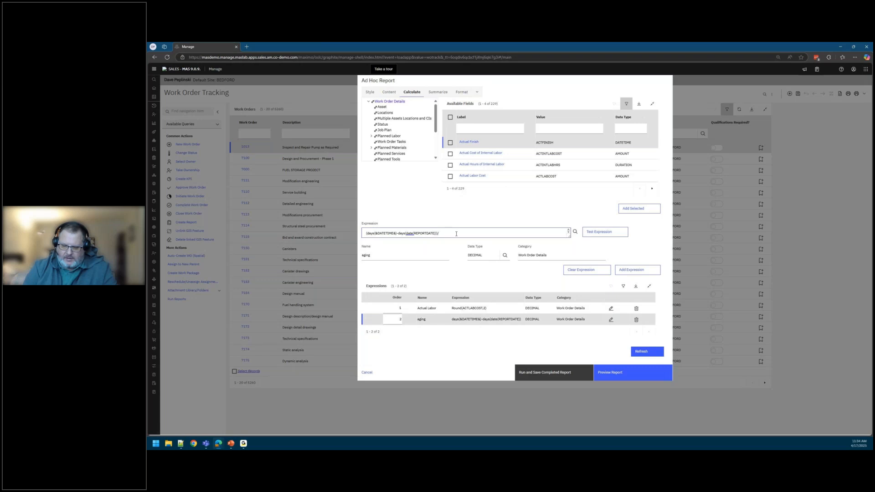
type(")/365")
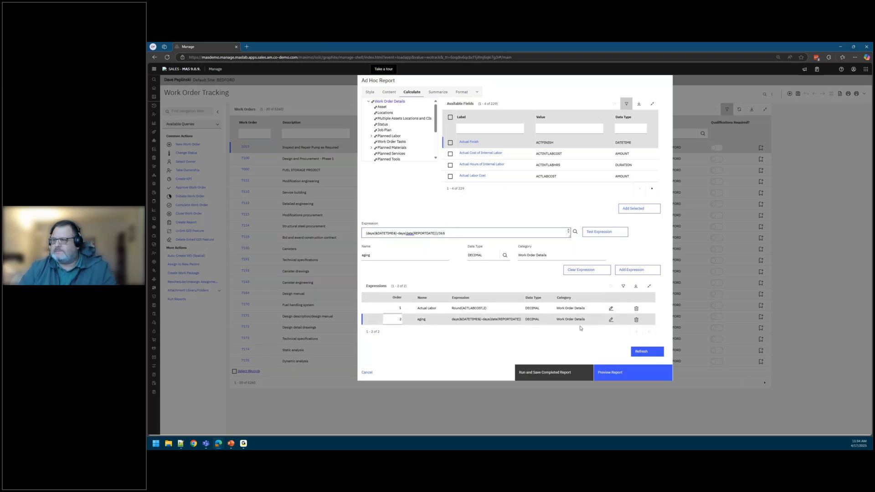
left_click(537, 371)
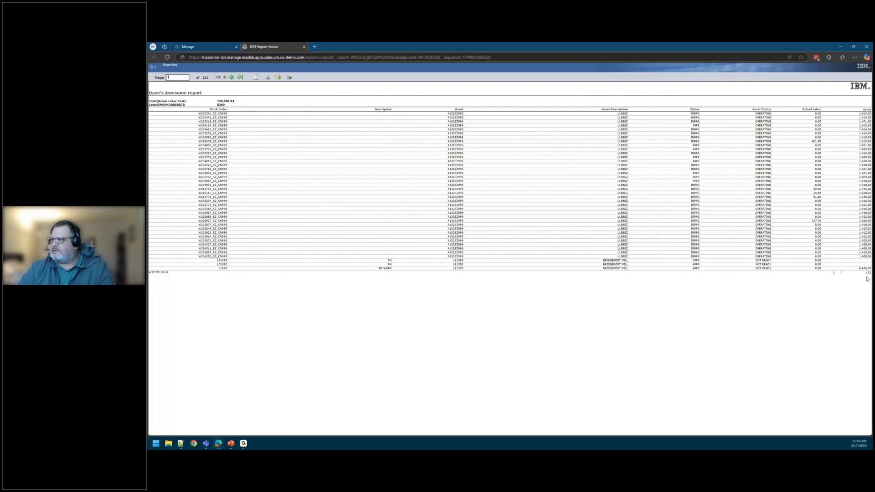
Step: Return to Manage, examine the Share option in the saved ad hoc report's style settings, and close the reports list without changes
left_click(208, 49)
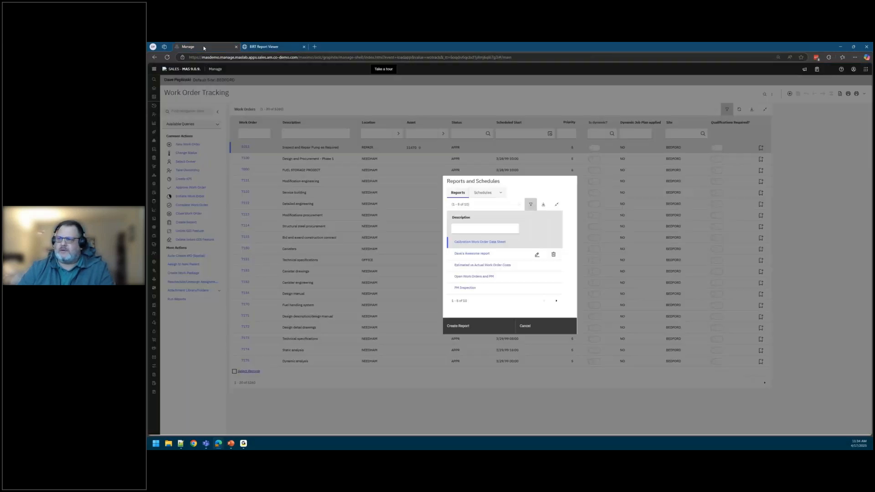
left_click(537, 256)
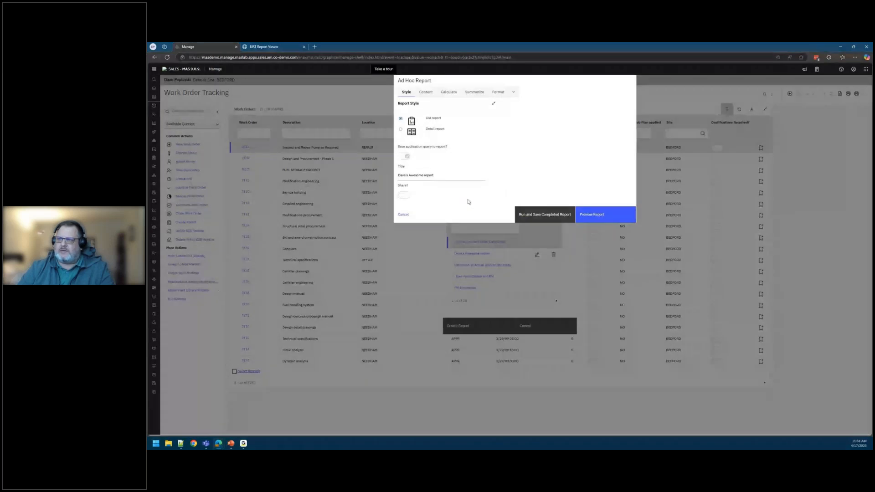
left_click(403, 196)
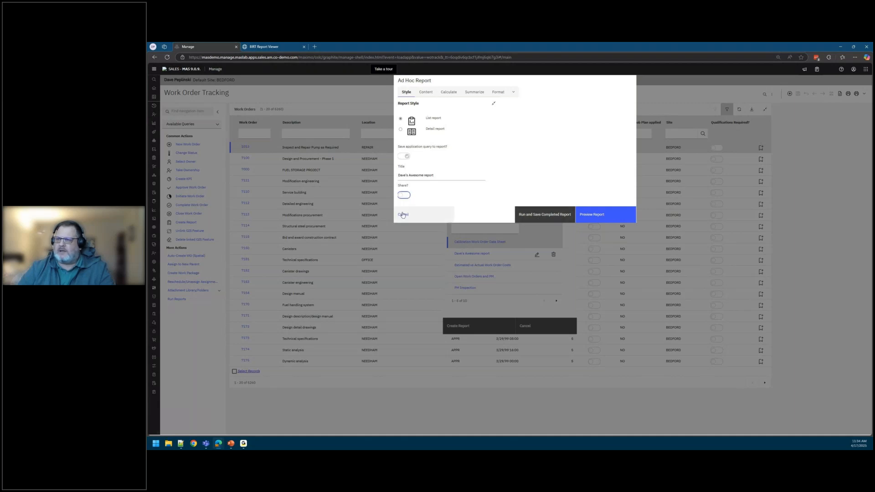
left_click(403, 216)
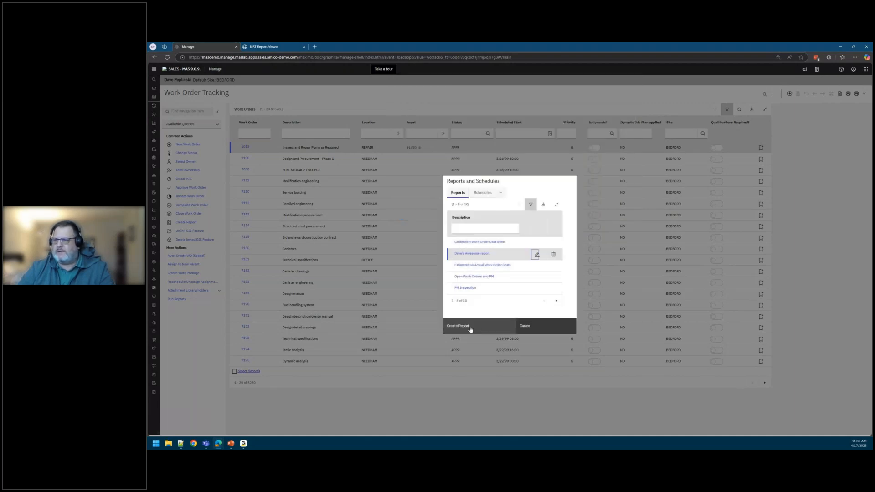
left_click(531, 327)
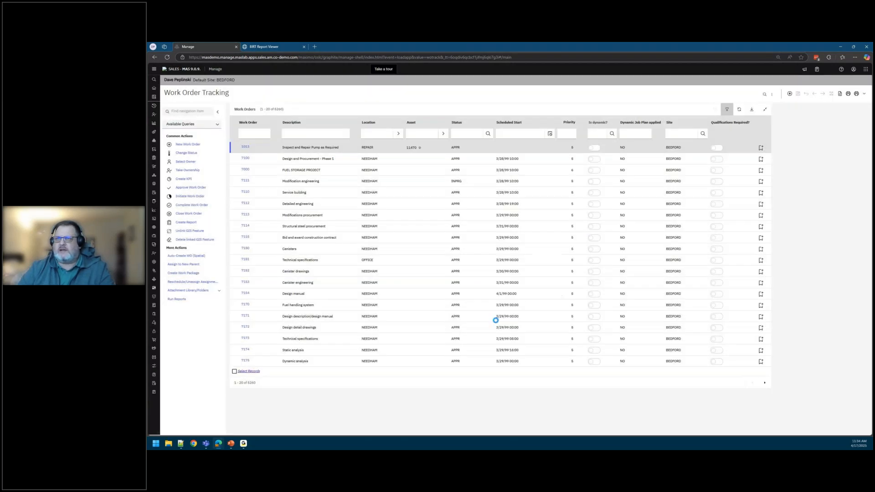
Step: Search the navigation for "report" and open the Report Administration application
left_click(153, 70)
left_click(180, 80)
type("repo")
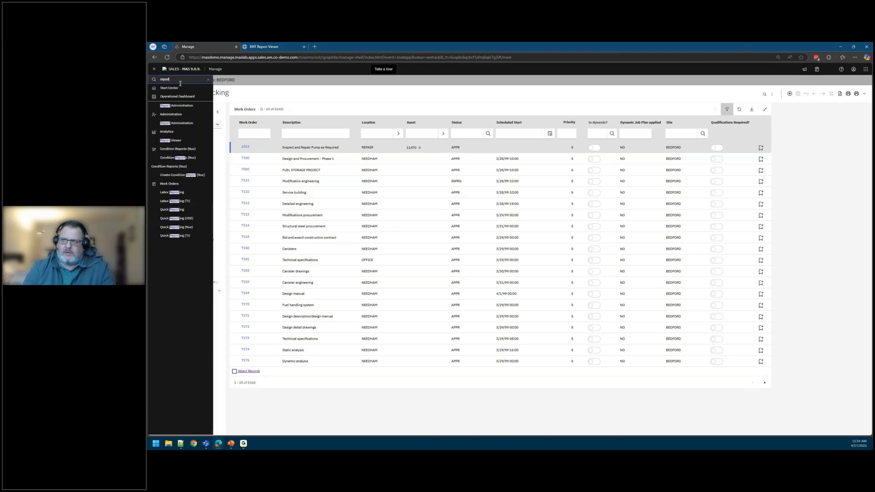
type("rt")
left_click(177, 105)
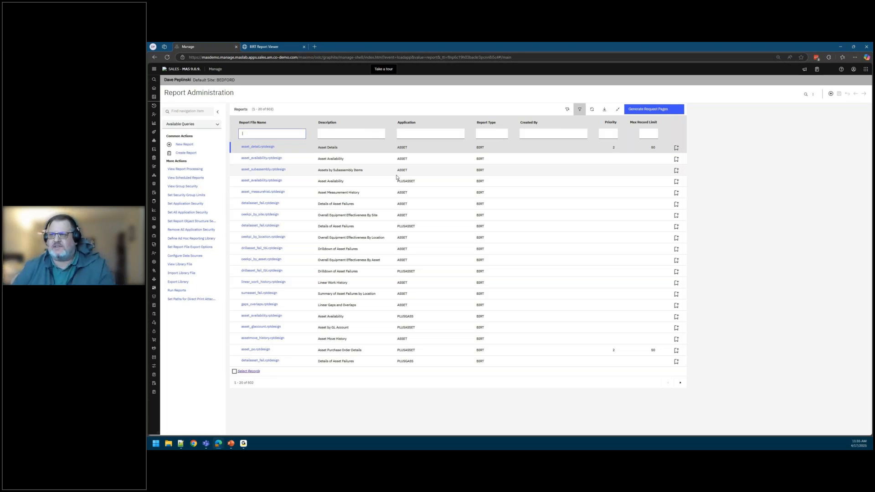
Step: Filter the reports by the description "awesome" and open the ad hoc work order report's record
left_click(343, 133)
type("awew")
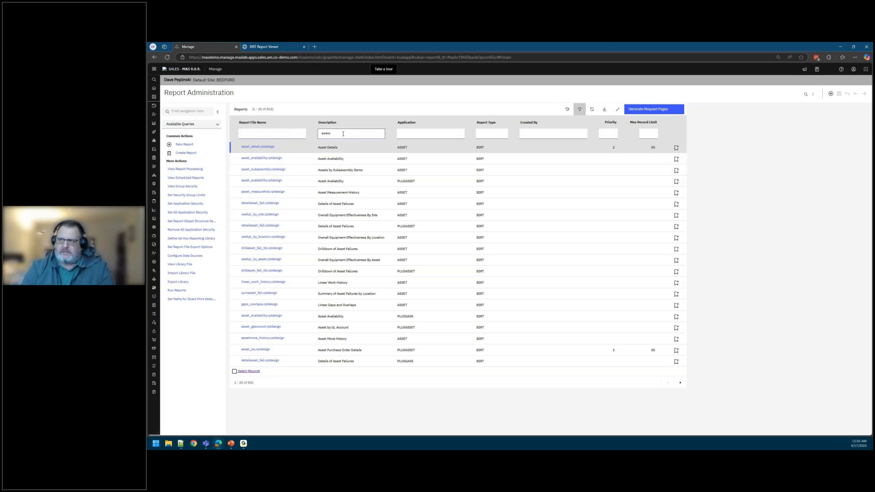
key("BackSpace")
type("som")
key("Return")
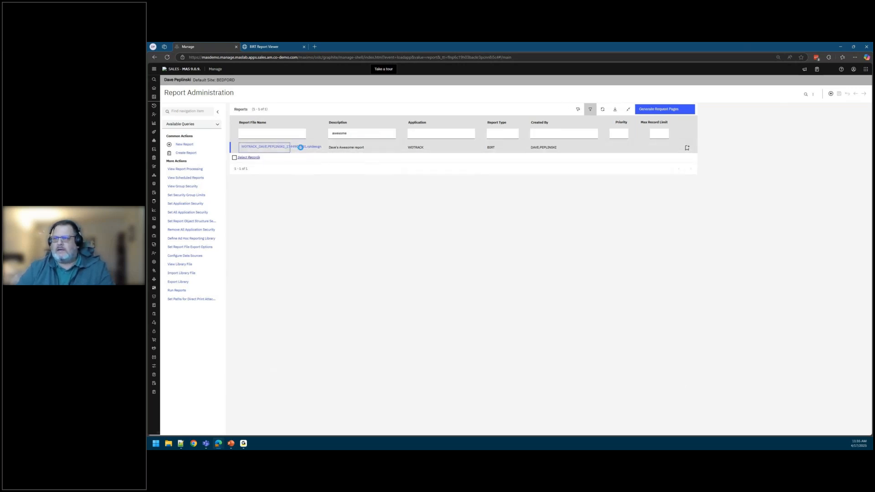
left_click(300, 147)
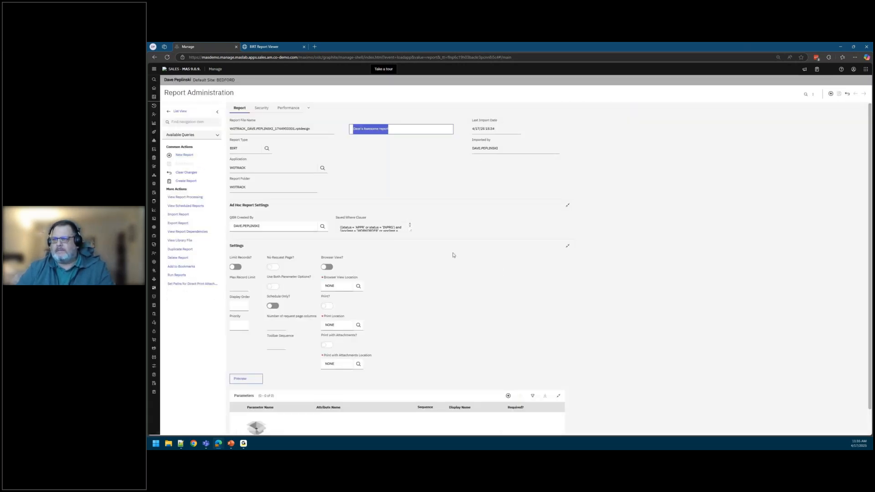
Step: Add a new group row to the ad hoc report's report-level security
left_click(261, 108)
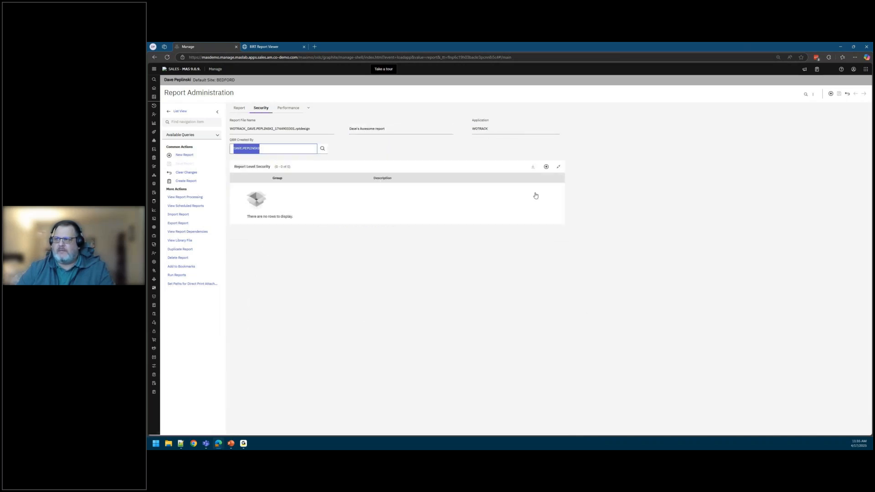
left_click(546, 168)
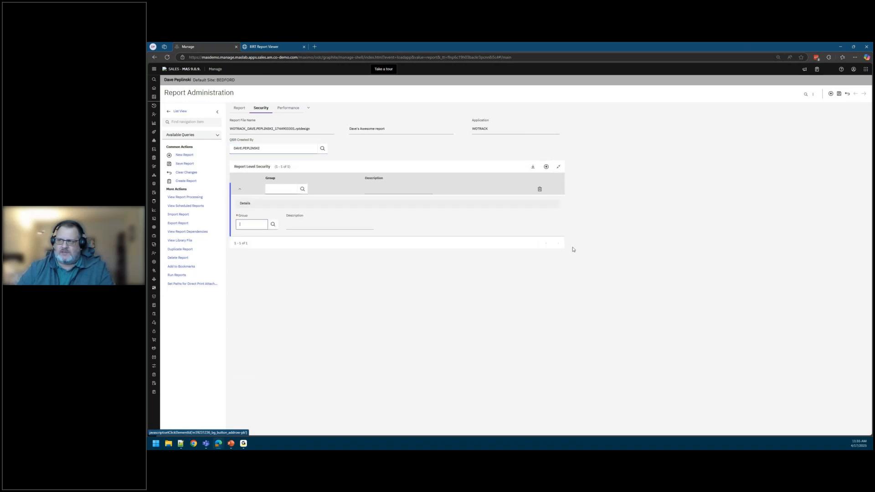
Step: Search the security group list for "every" and "ever*", and close the list without choosing a group
left_click(302, 189)
type("every")
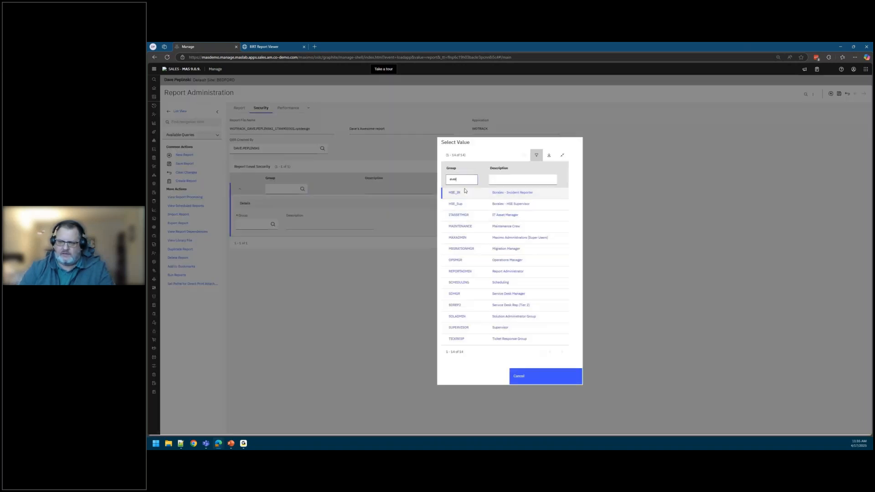
key("Return")
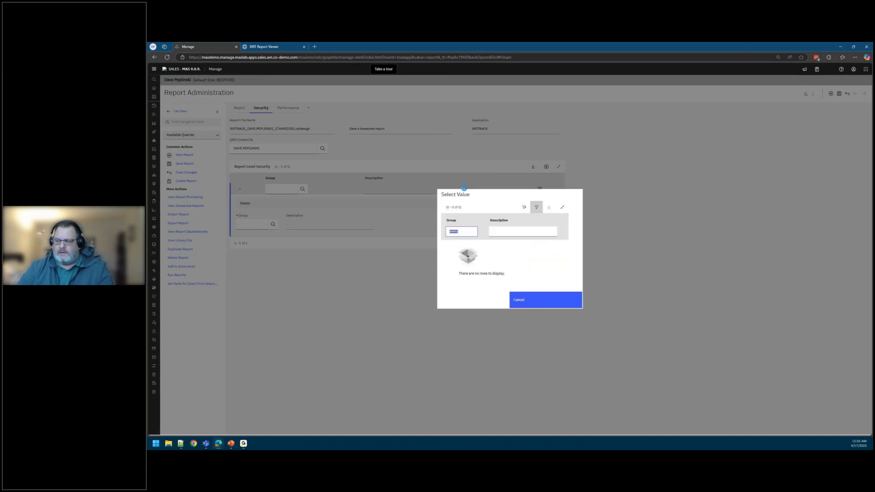
key("BackSpace")
key("BackSpace")
key("BackSpace")
key("BackSpace")
key("BackSpace")
type("ever*")
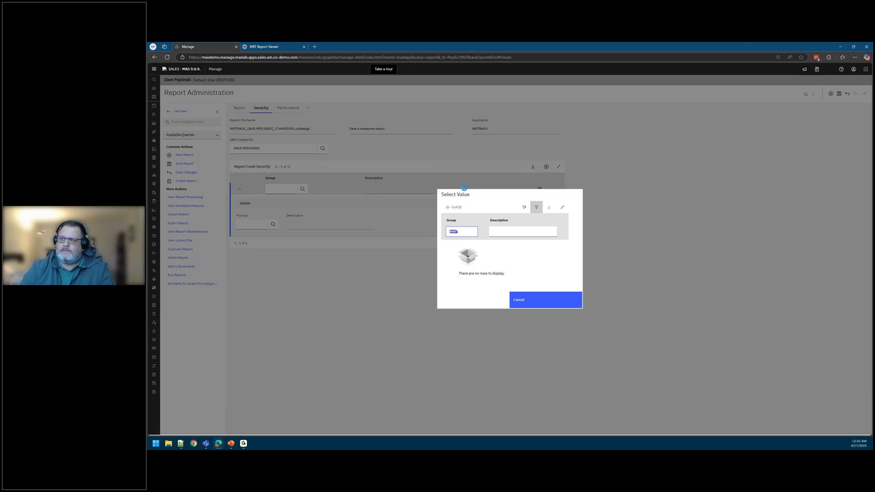
key("BackSpace")
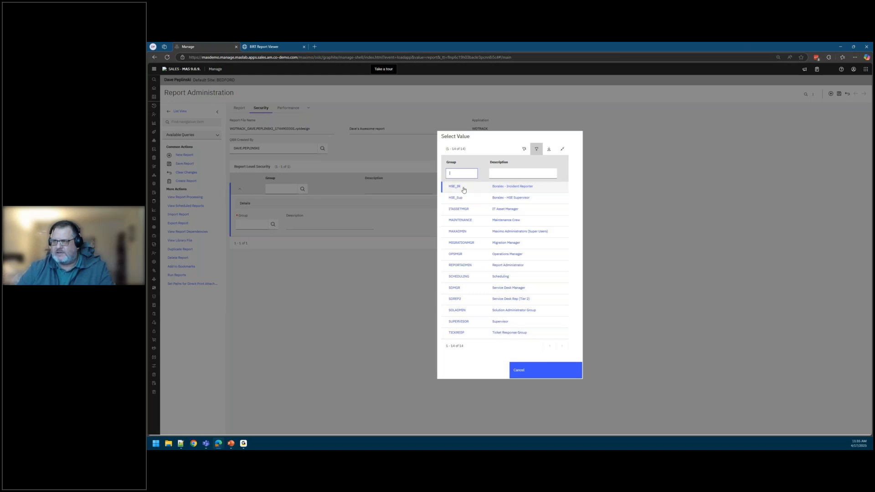
left_click(528, 372)
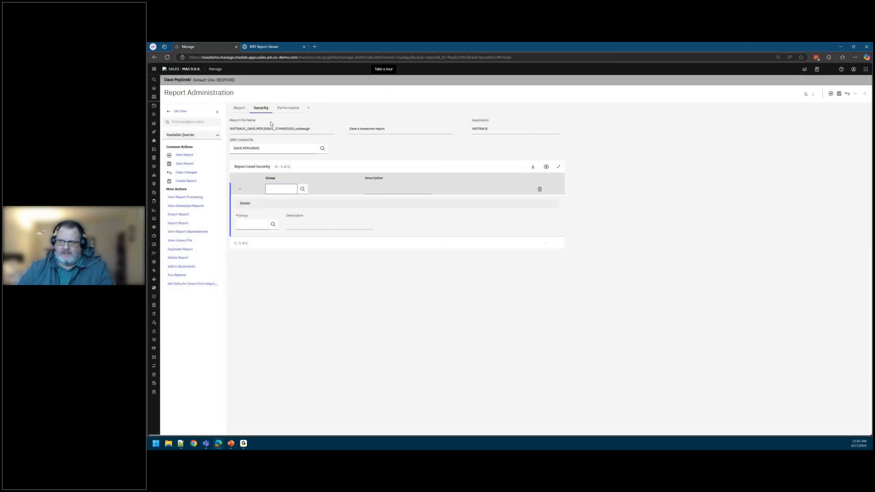
Step: Assign the SUPERVISOR group to the new report-level security row and save the report record
left_click(302, 189)
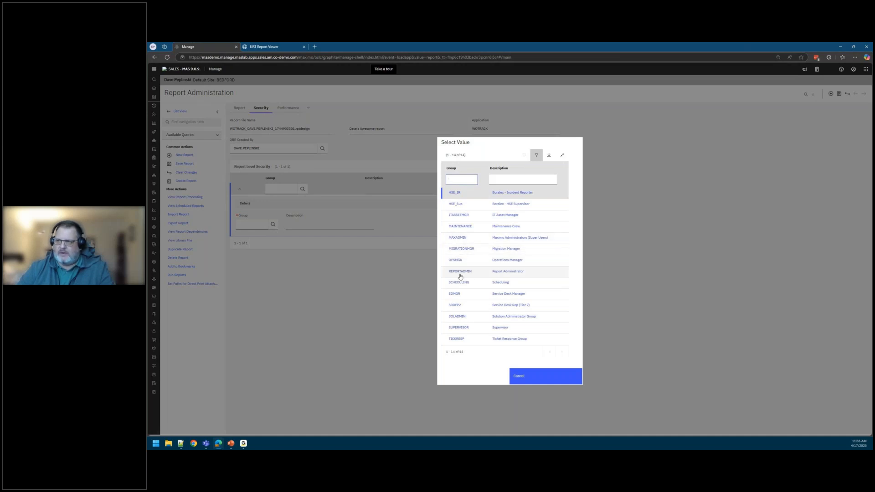
left_click(459, 328)
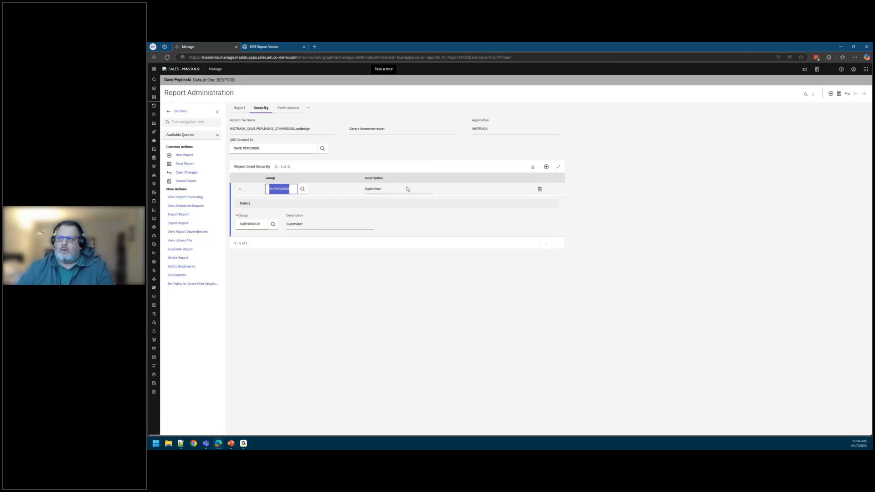
left_click(839, 94)
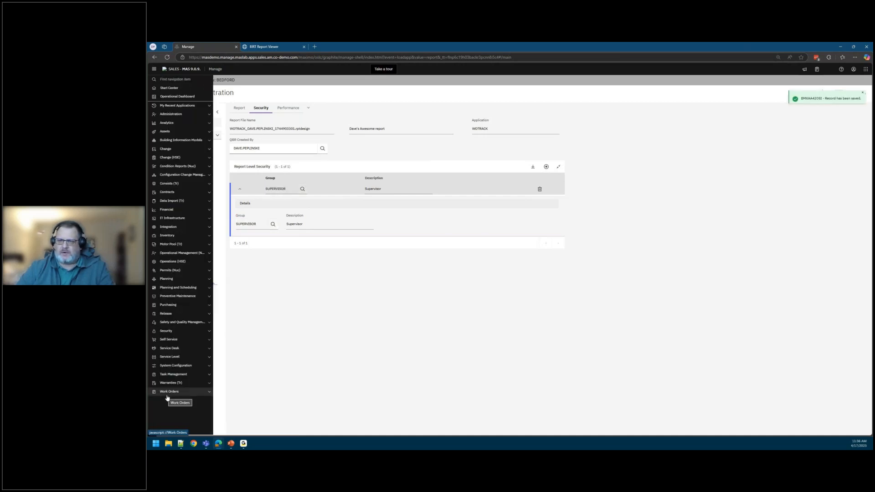
Step: Try to edit the ad hoc report from the Work Order Tracking reports list, and close the list
left_click(167, 394)
left_click(167, 397)
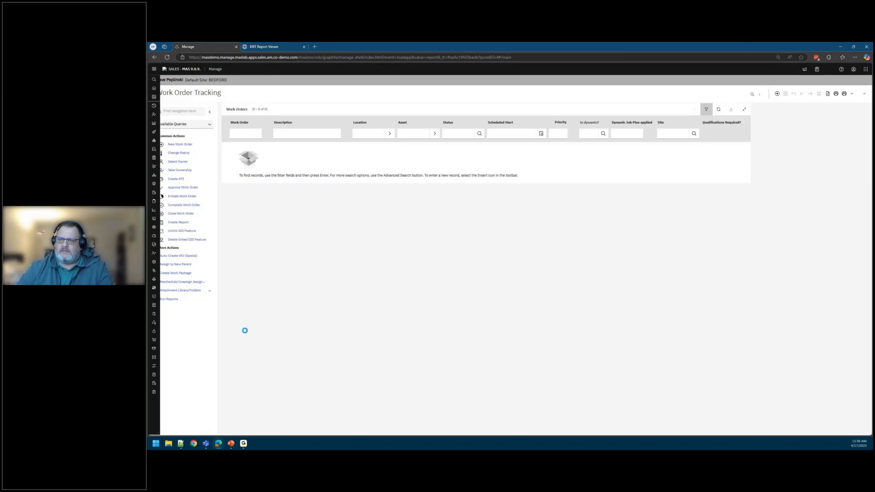
left_click(176, 299)
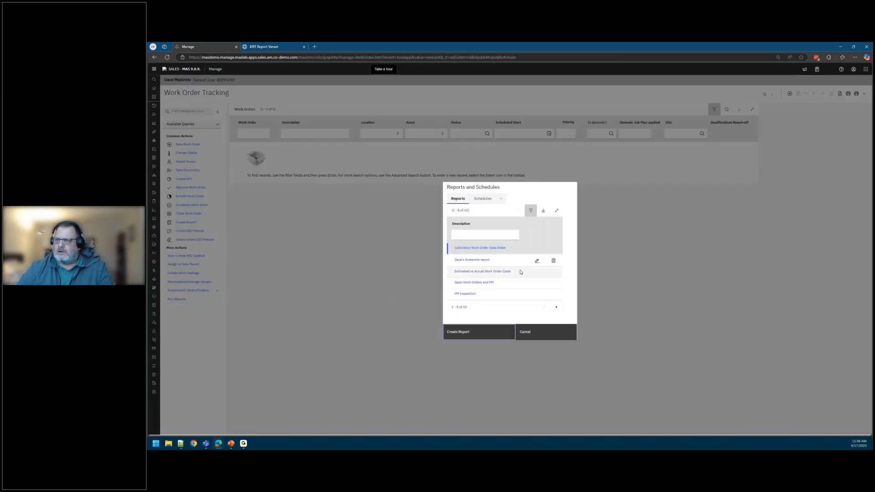
left_click(537, 260)
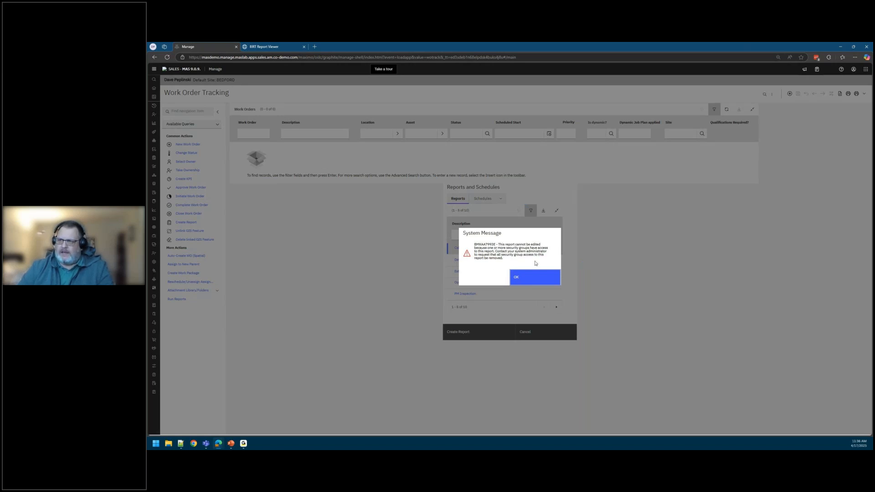
left_click(519, 277)
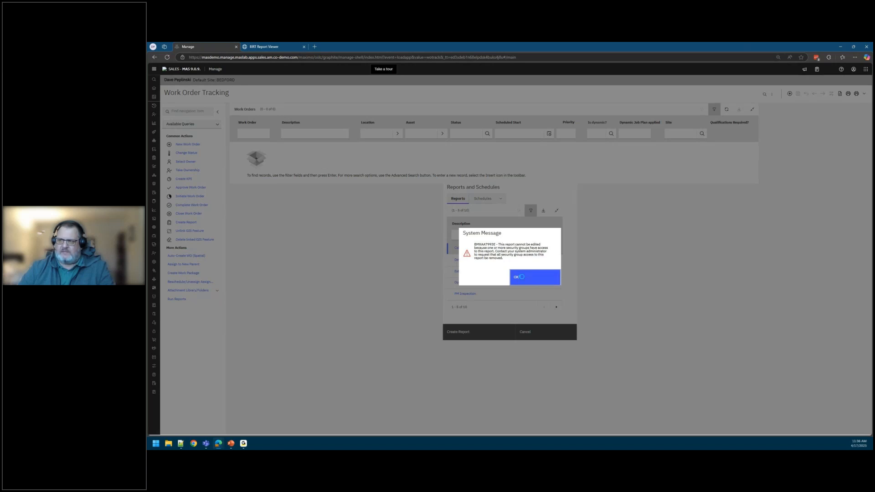
left_click(535, 329)
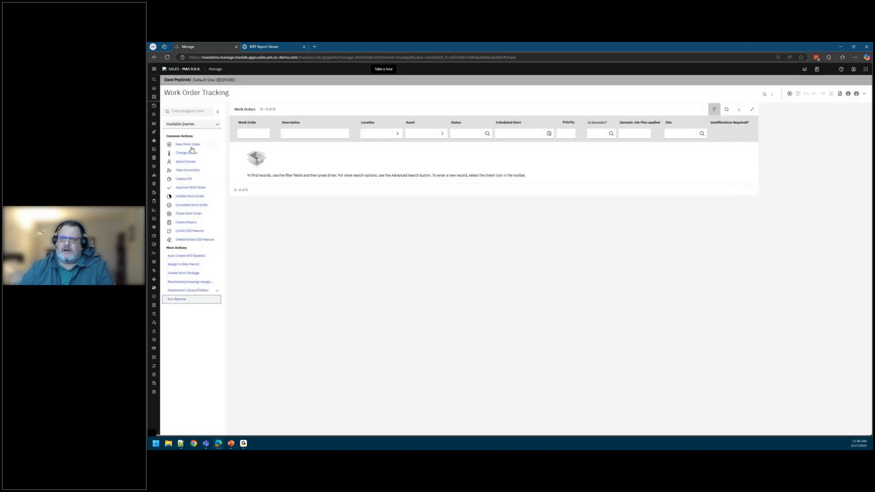
Step: Return to Report Administration and reopen the ad hoc report's record by filtering on the description "awesome"
mouse_move(157, 83)
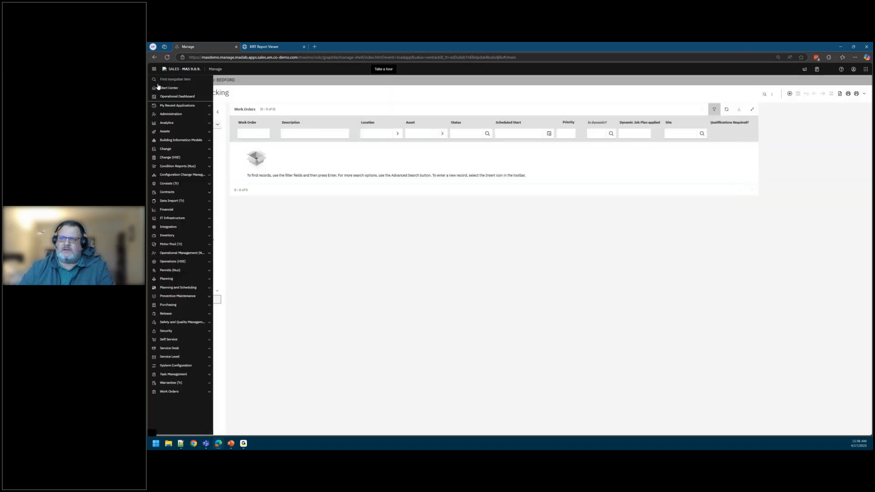
left_click(178, 105)
left_click(182, 123)
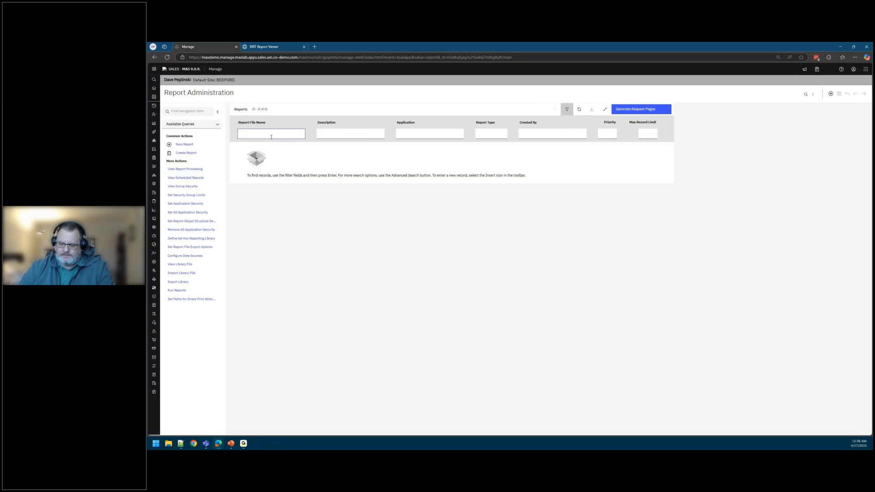
key("Tab")
type("awe")
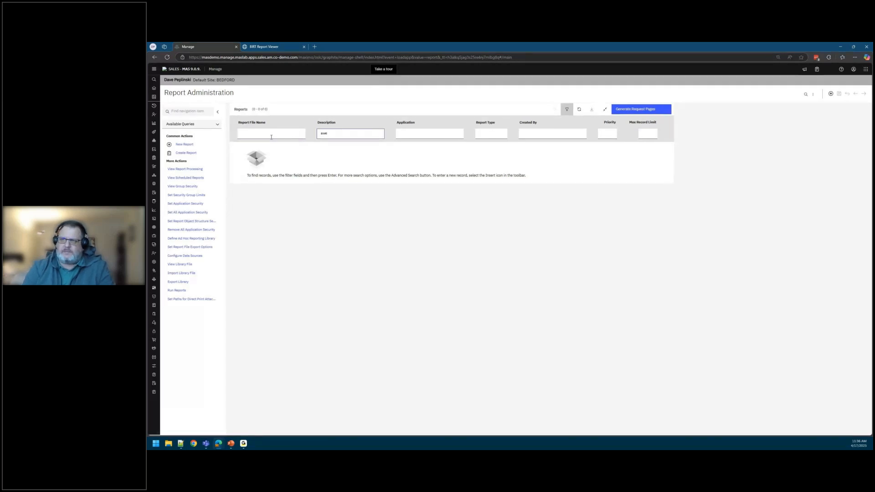
key("Return")
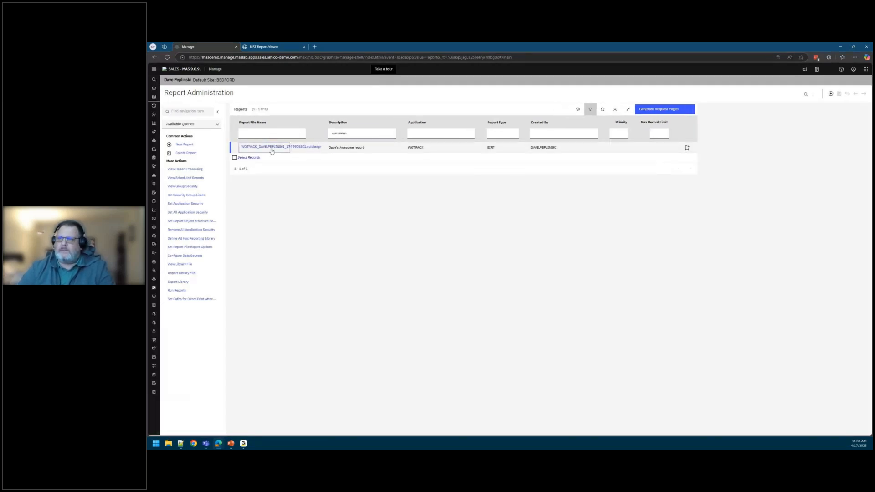
left_click(272, 147)
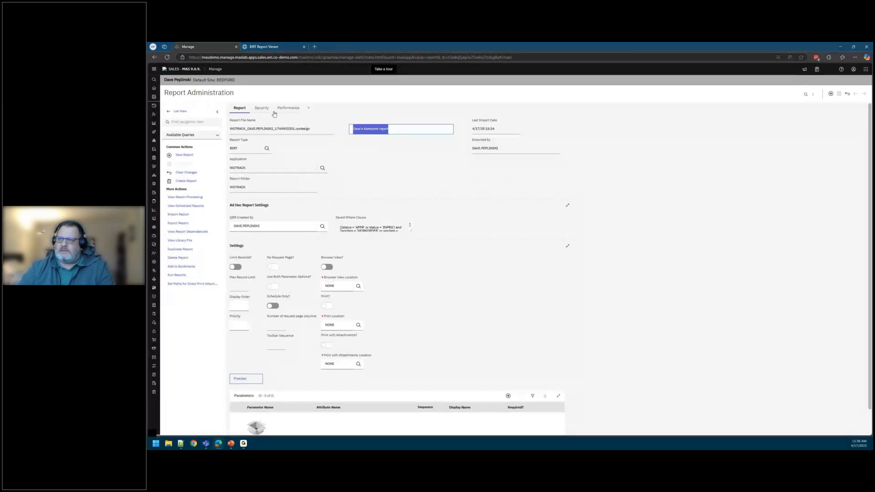
Step: Delete the SUPERVISOR group row from the ad hoc report's report-level security and save the record
left_click(258, 108)
left_click(540, 189)
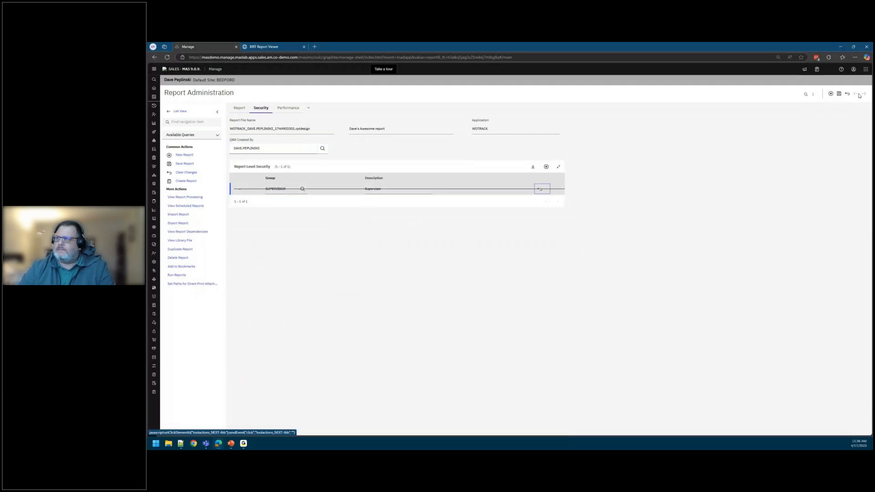
left_click(838, 94)
Step: Return to Work Order Tracking, open the ad hoc report for editing from the reports list, and cancel without changing it
mouse_move(158, 348)
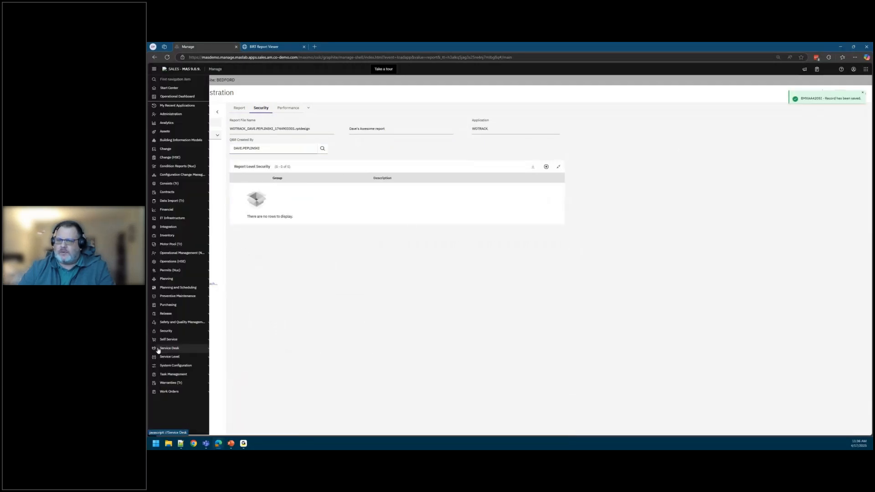
left_click(167, 392)
left_click(176, 400)
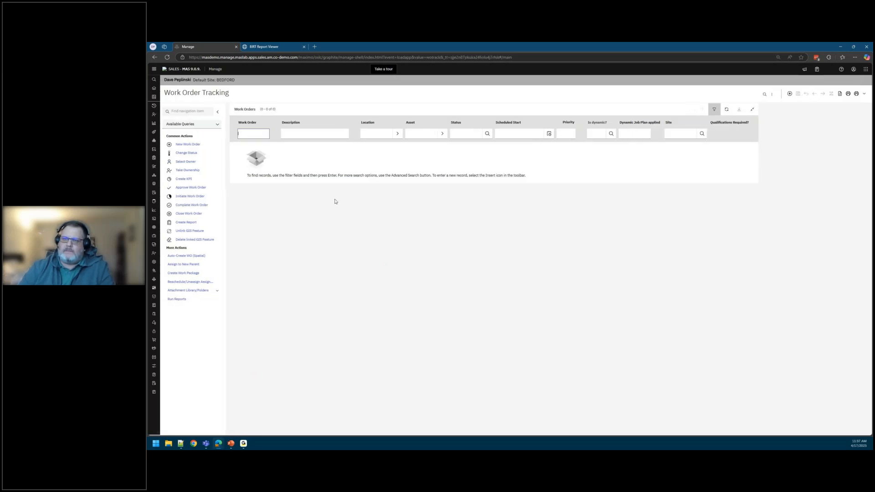
left_click(187, 300)
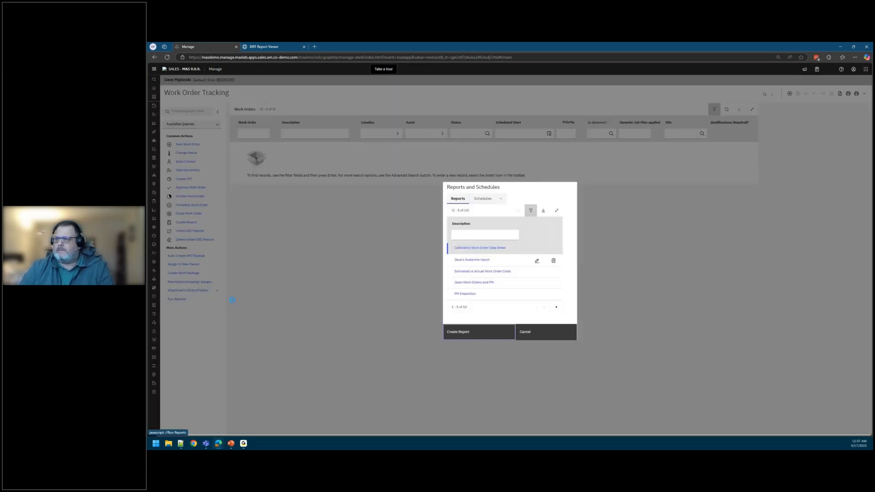
left_click(538, 261)
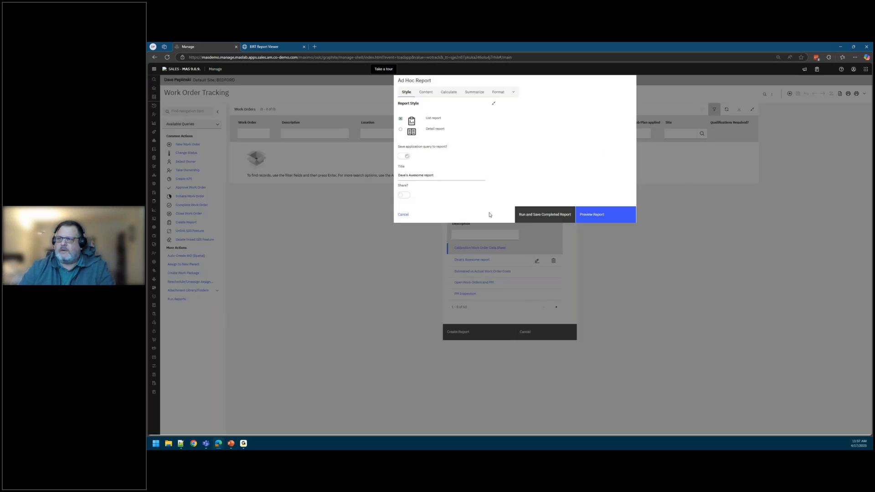
left_click(405, 217)
left_click(534, 331)
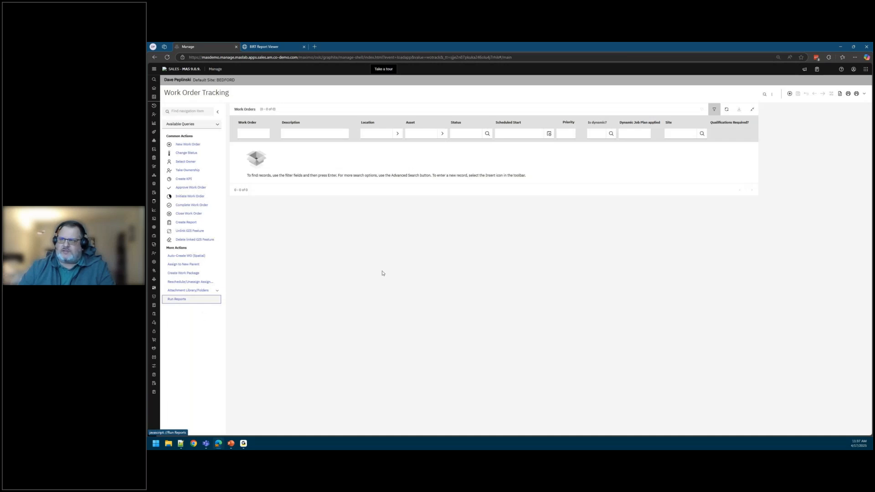
Step: Open the Object Structures application and filter the records by Consumed By "report"
mouse_move(155, 202)
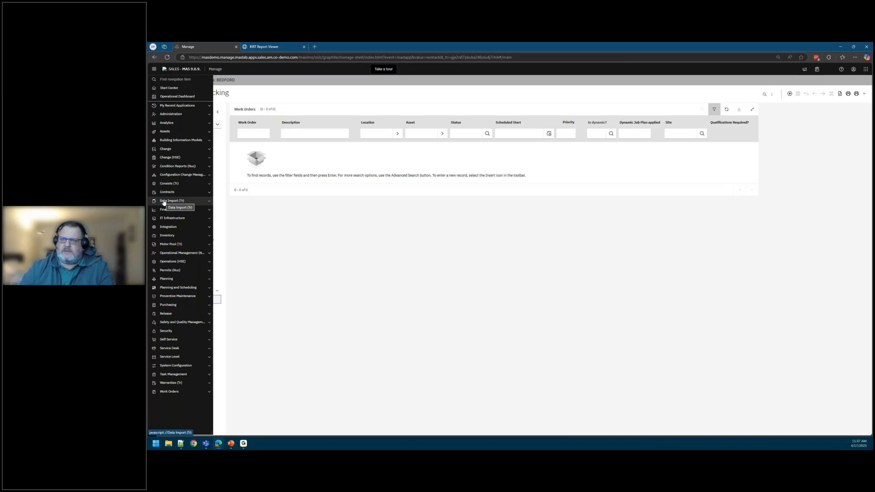
left_click(169, 226)
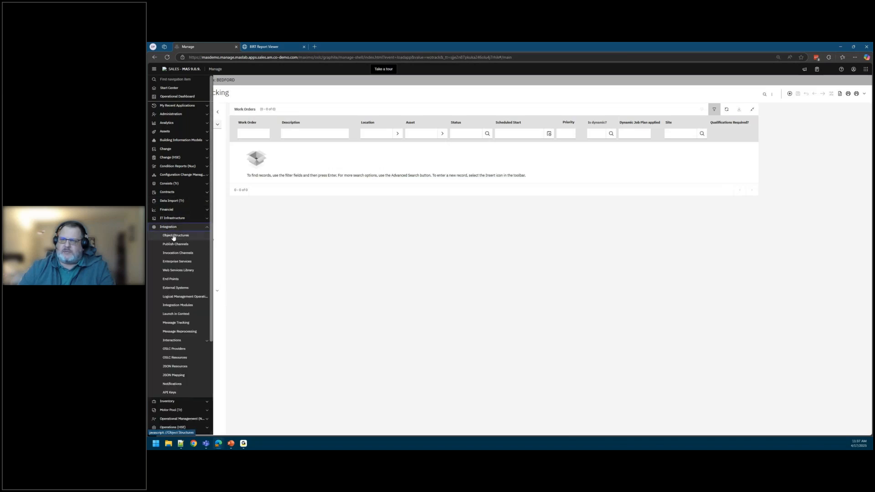
left_click(173, 235)
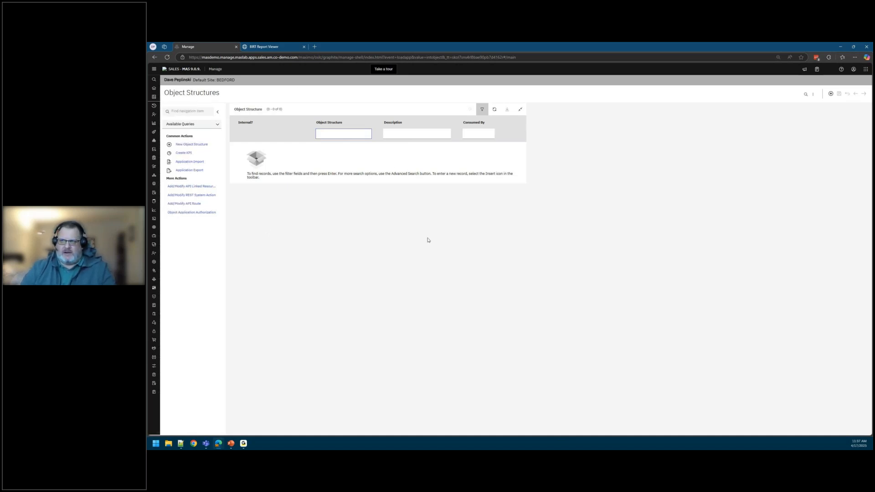
left_click(477, 135)
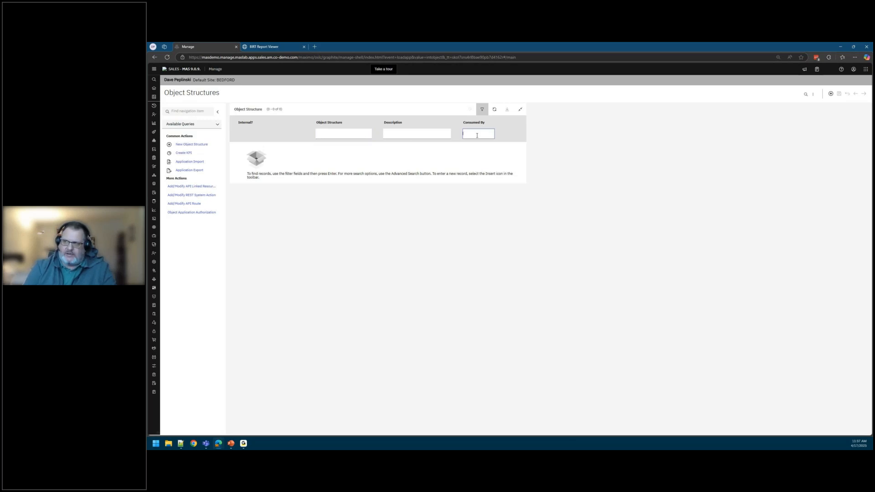
type("report")
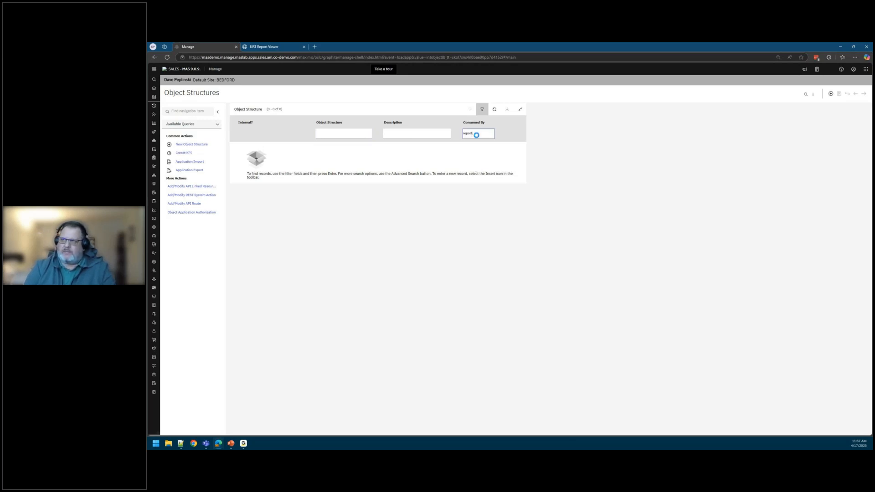
key("Return")
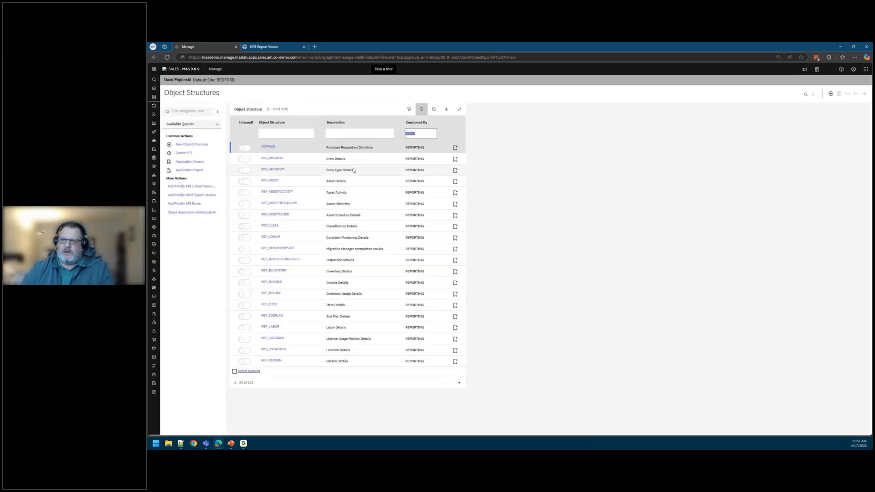
Step: Narrow the object structure list to names matching "rep_wo" and open the REP_WOPLANACT record
left_click(302, 135)
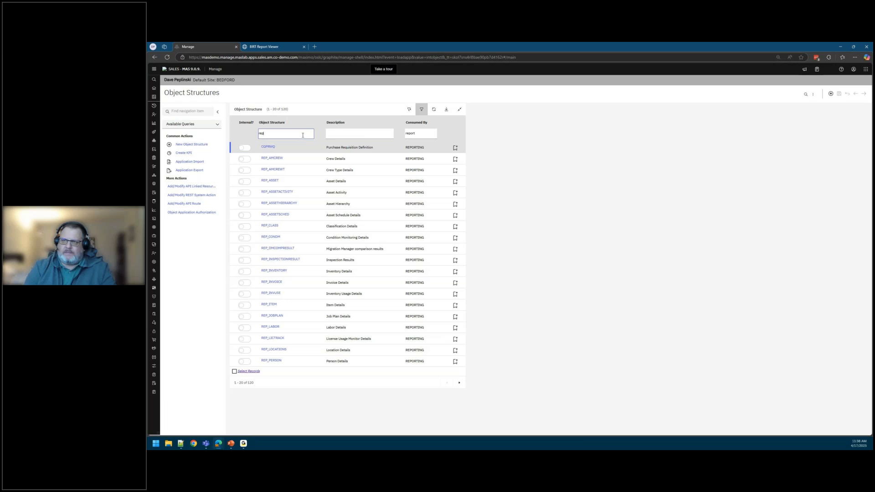
type("rep_wo")
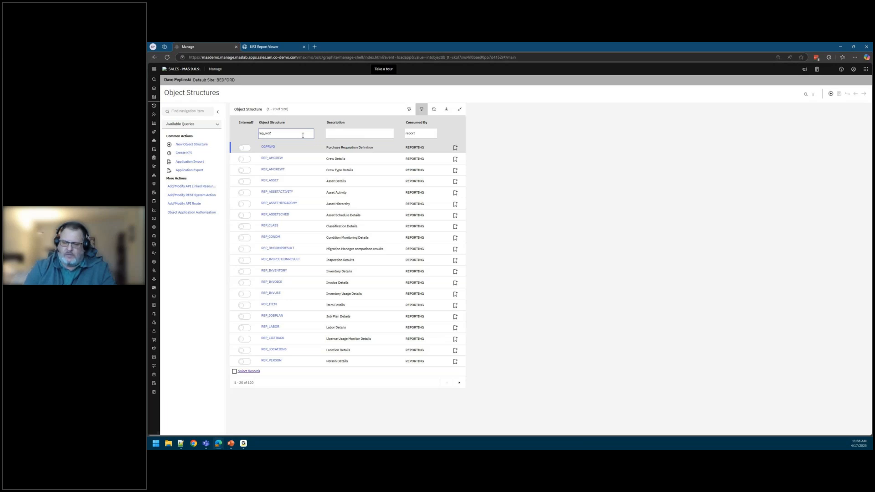
key("Return")
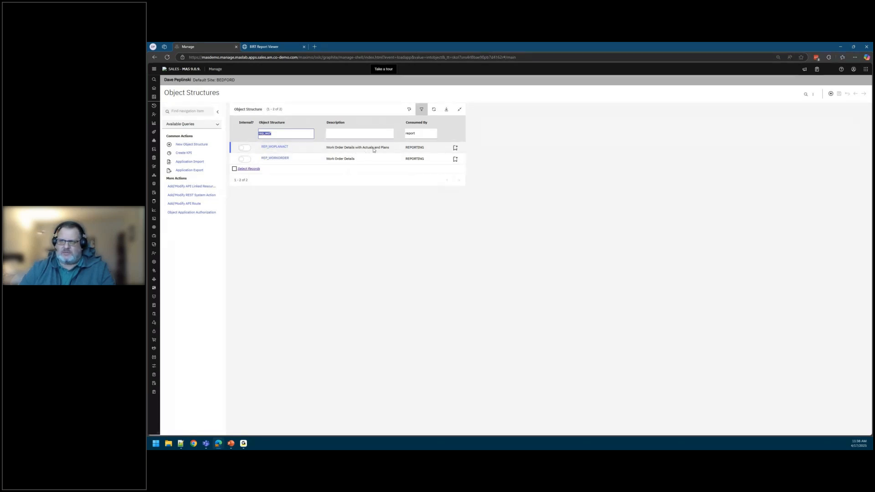
left_click(278, 148)
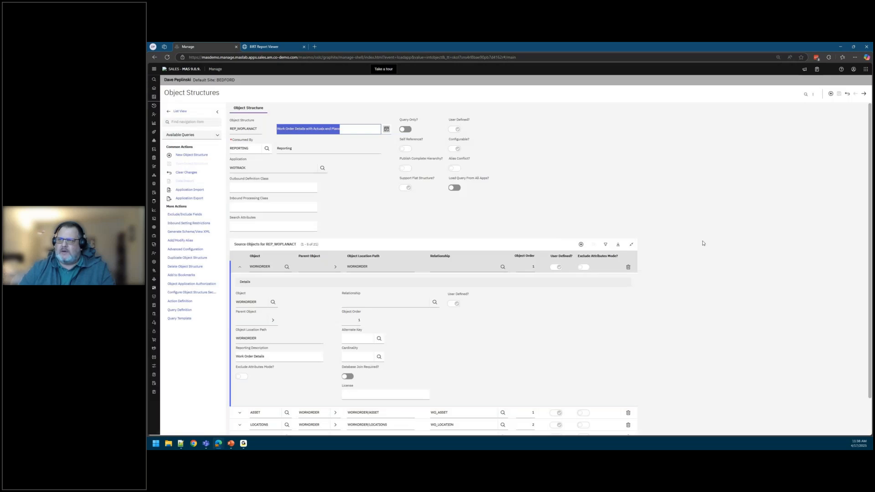
Step: Expand the ASSET source object's details, review its selectable relationships and where clauses, and close the list without choosing one
scroll(735, 268, "down", 1)
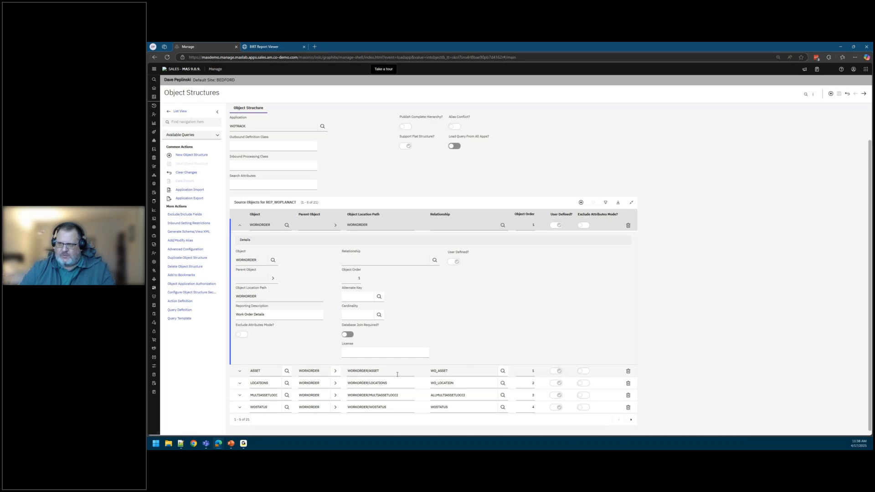
left_click(240, 371)
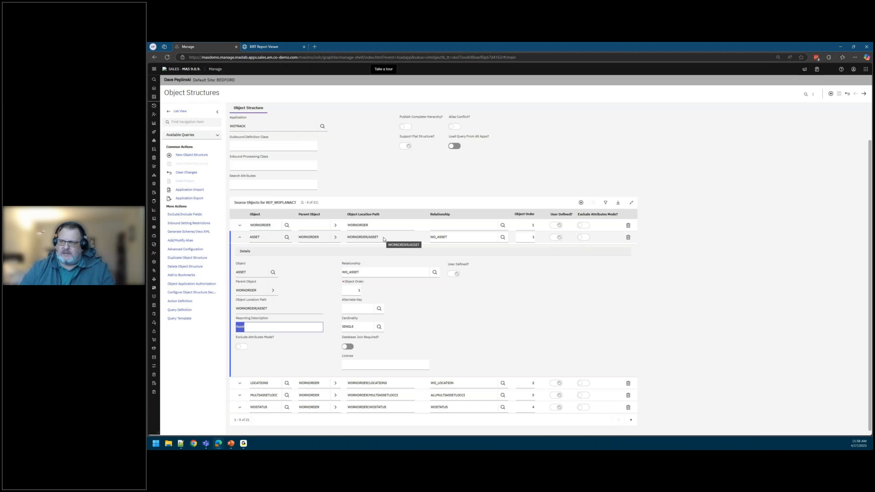
left_click(363, 272)
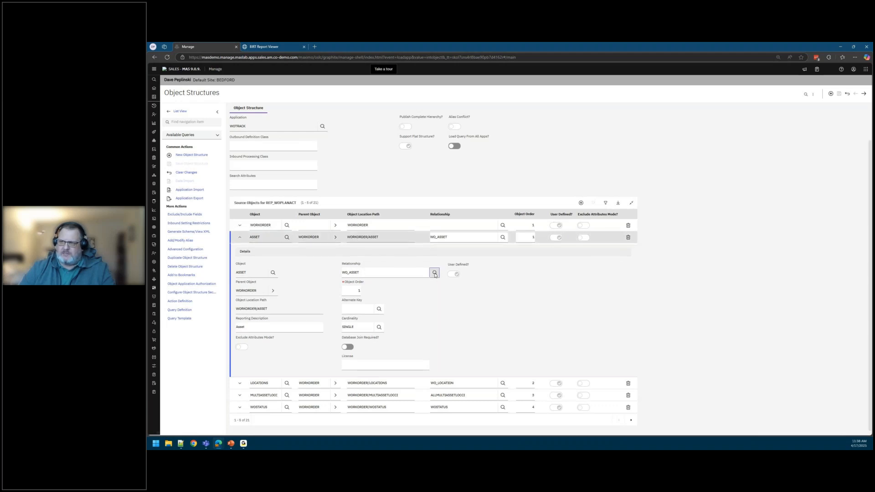
left_click(435, 272)
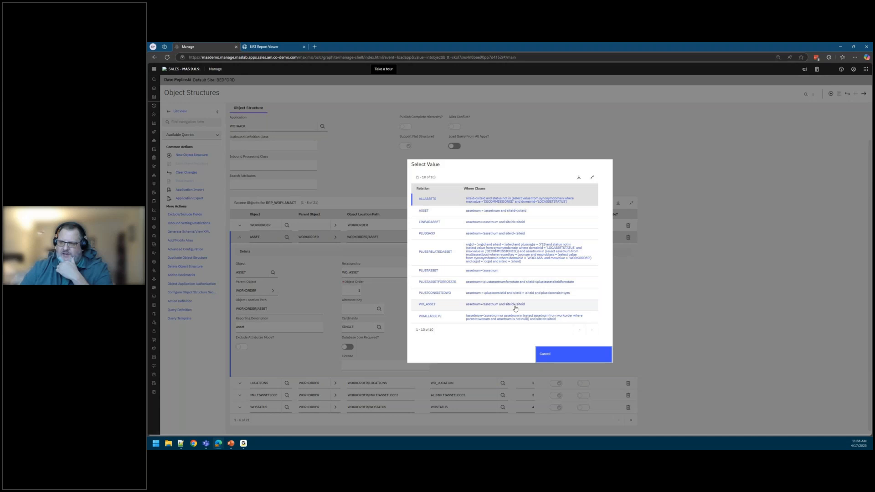
left_click(552, 349)
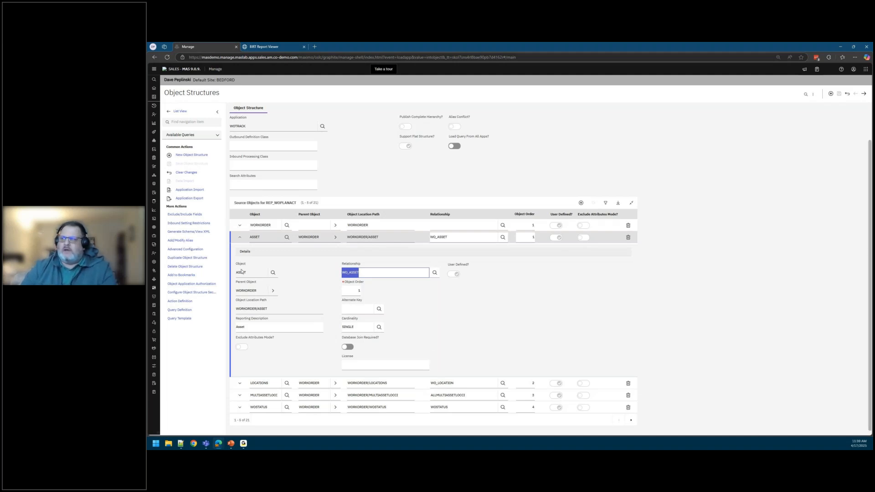
scroll(485, 262, "up", 2)
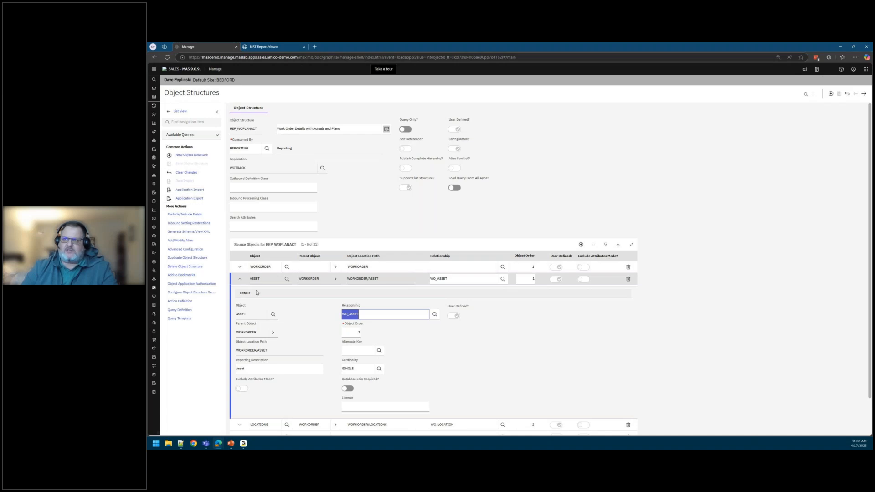
Step: Switch to the running PowerPoint slide show and advance to the Important Considerations slide
mouse_move(233, 449)
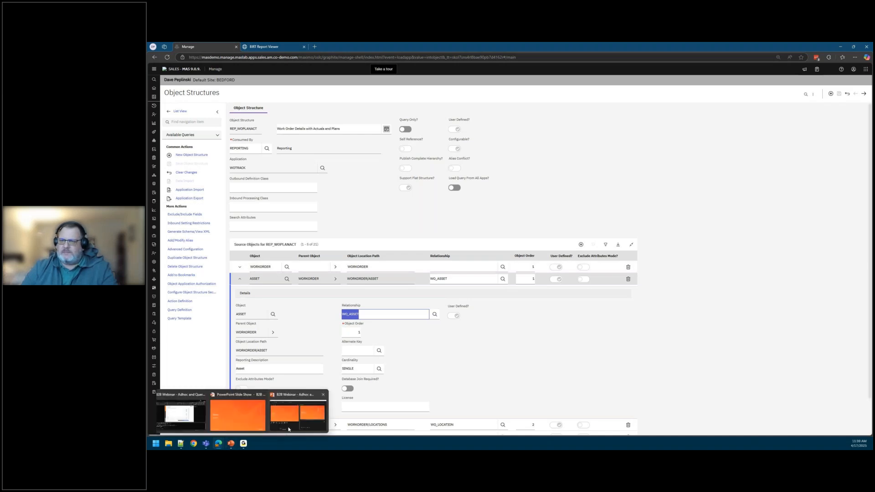
left_click(243, 420)
left_click(559, 281)
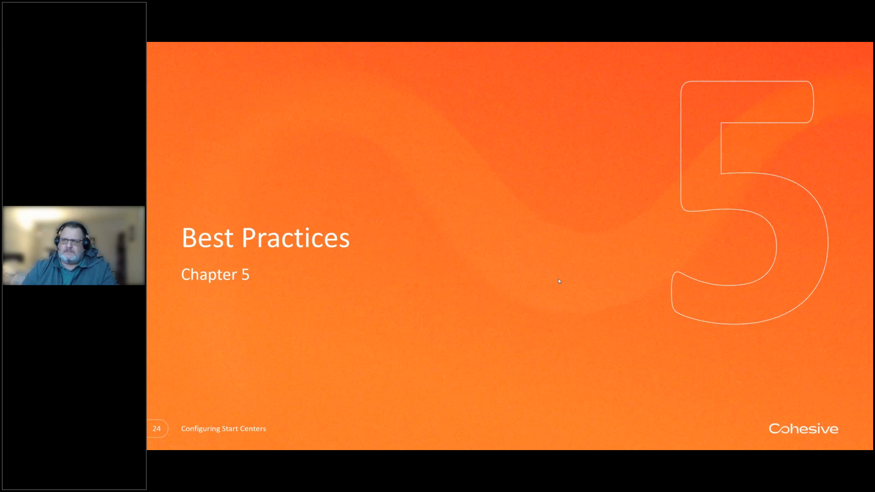
left_click(559, 281)
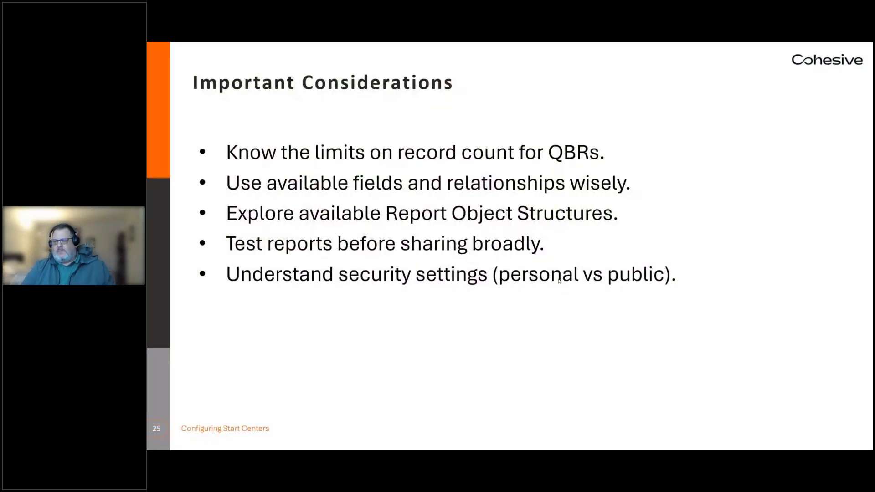